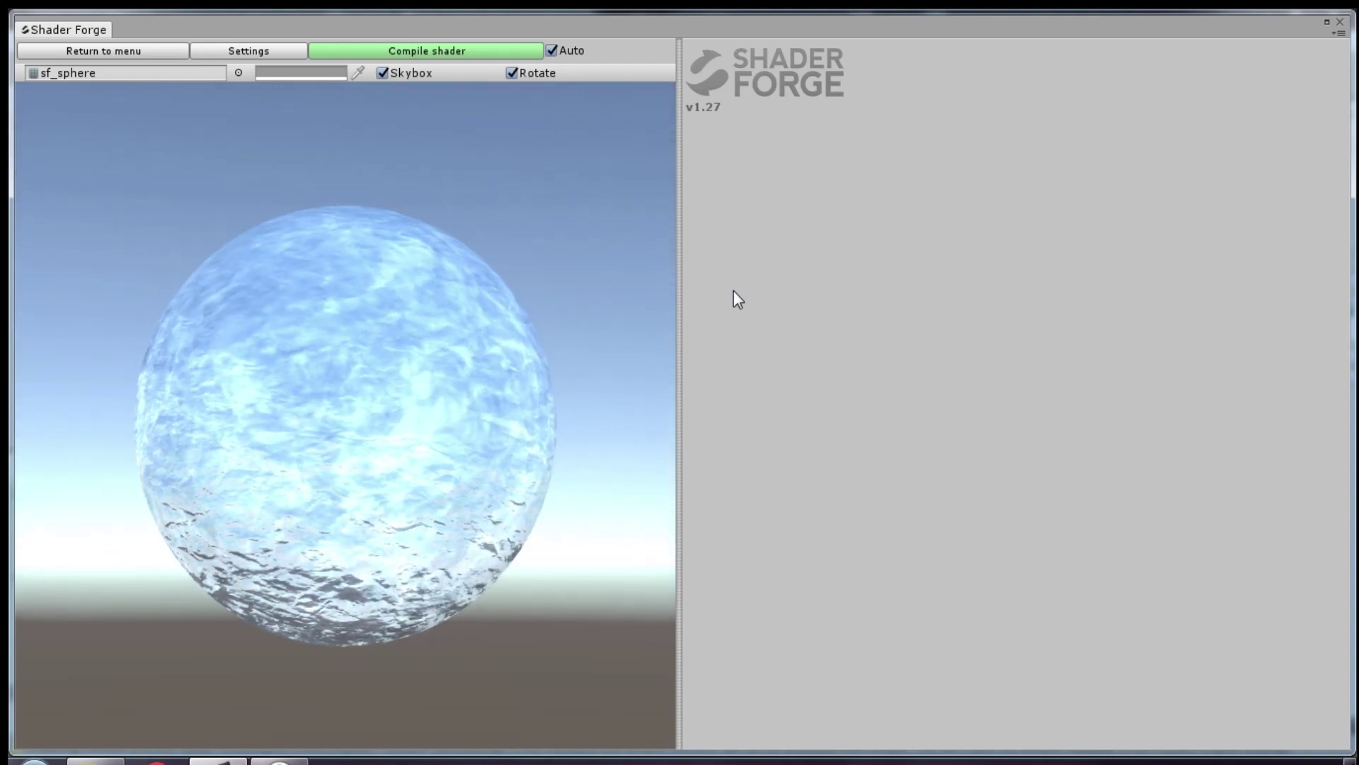
Step: Tilt the ice sphere preview downward to inspect it from a different angle
mouse_move(560, 356)
left_mouse_down()
mouse_move(402, 398)
mouse_move(578, 333)
mouse_move(384, 382)
mouse_move(449, 416)
mouse_move(529, 407)
mouse_move(352, 419)
mouse_move(504, 352)
mouse_move(542, 446)
left_mouse_up()
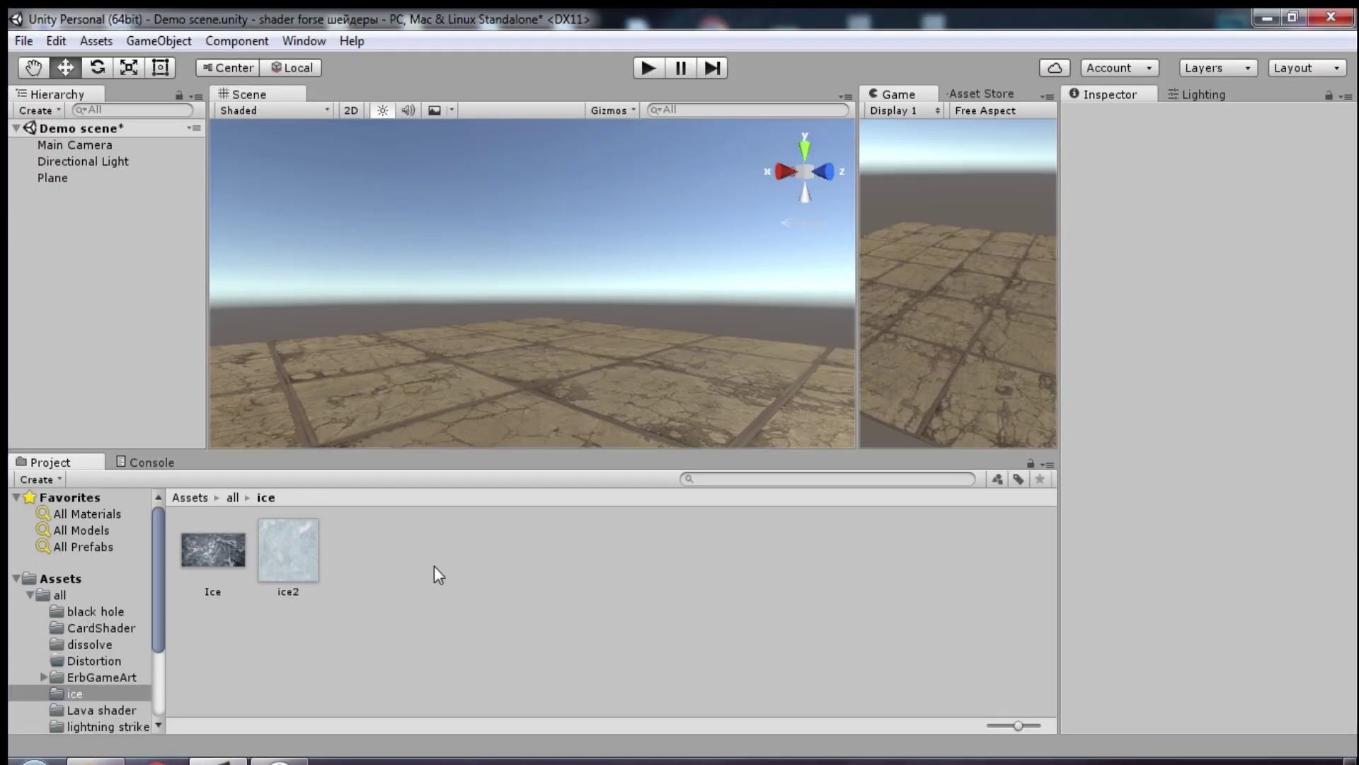
Step: Create a legacy cubemap named IceCubemap in the ice folder and fill its faces with the Ice texture
right_click(435, 570)
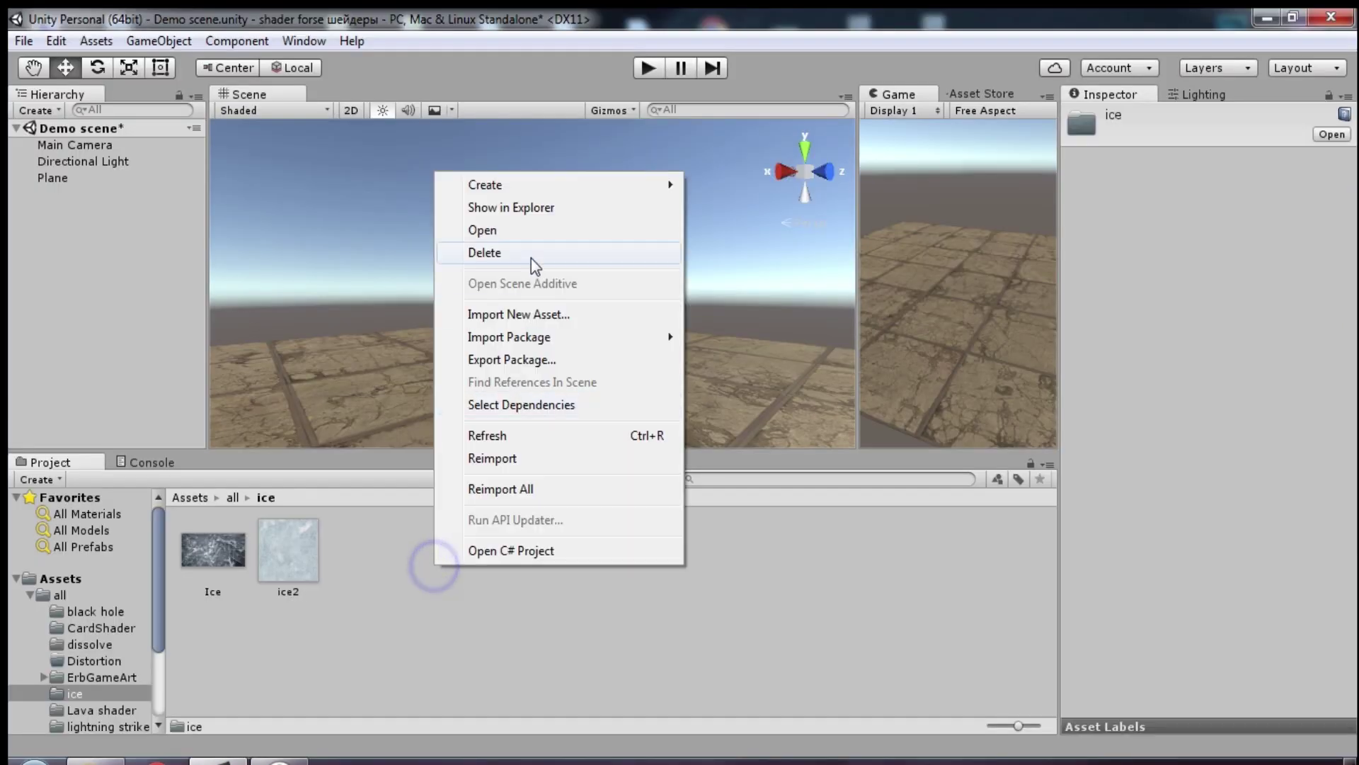
left_click(499, 184)
left_click(721, 733)
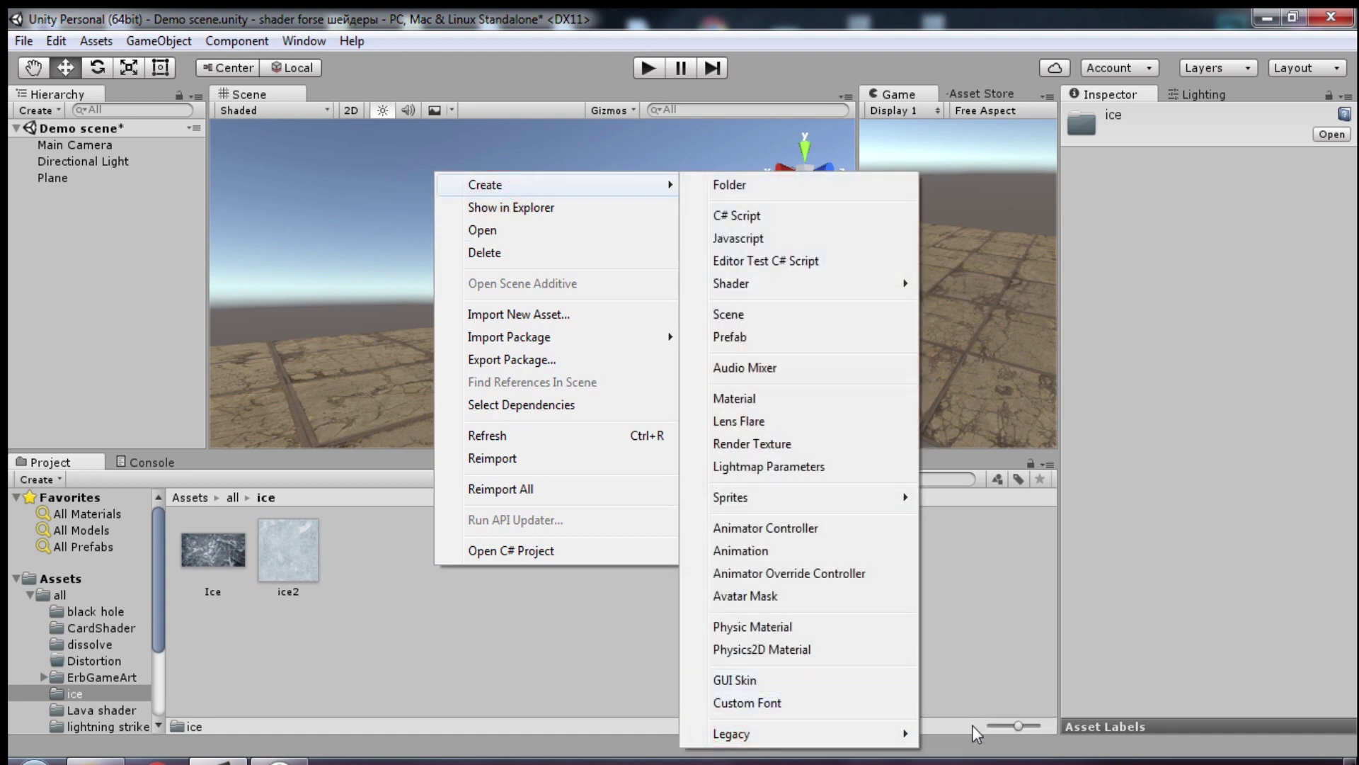
left_click(967, 733)
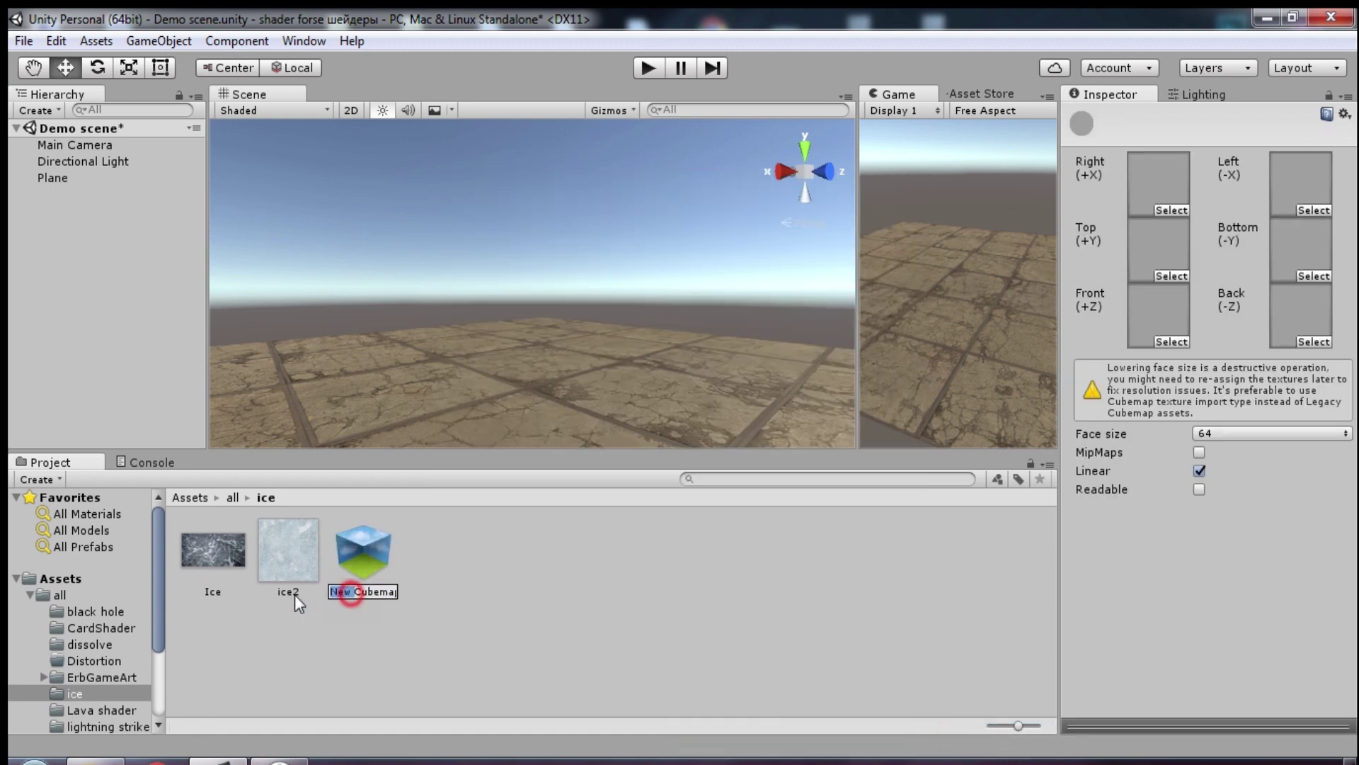
key("Return")
left_click_drag(232, 570, 1158, 315)
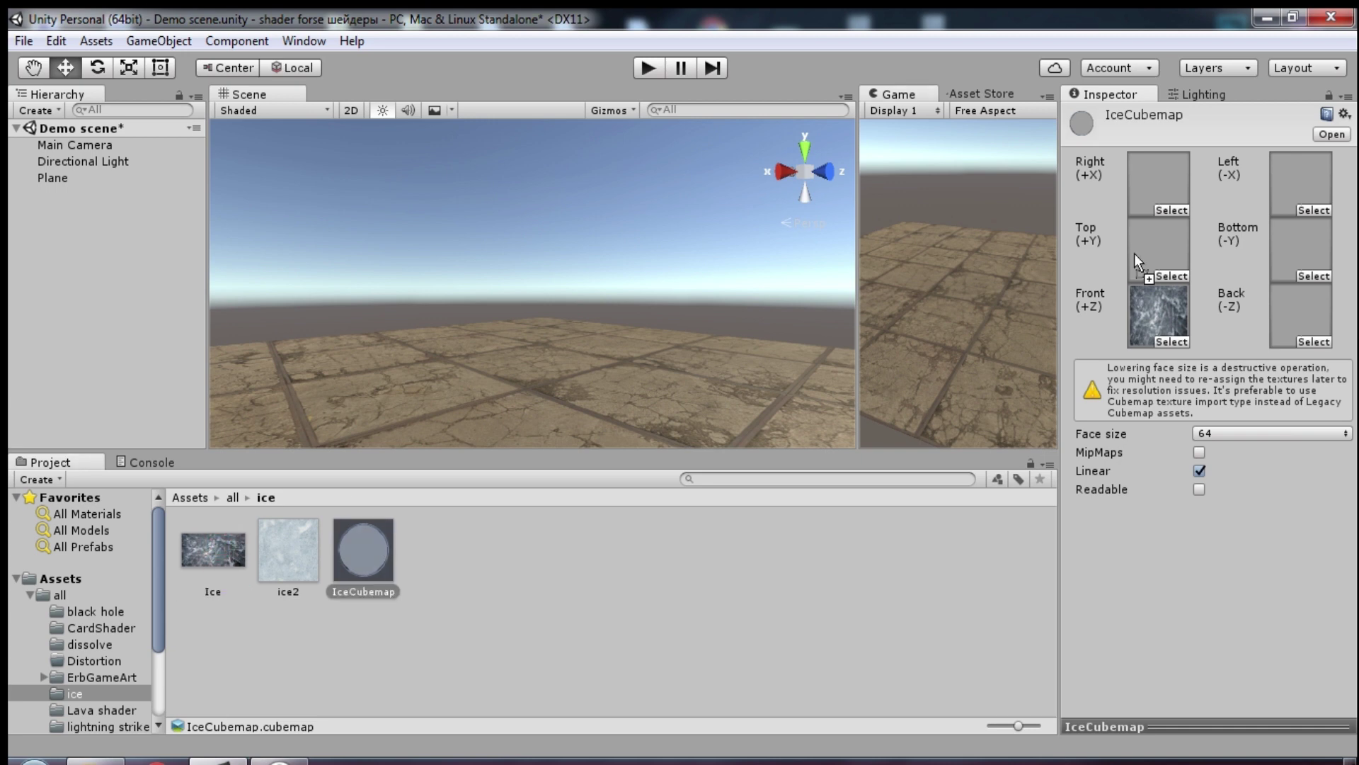
mouse_move(226, 560)
left_mouse_down()
mouse_move(1158, 249)
mouse_move(1158, 182)
mouse_move(1301, 315)
mouse_move(1301, 183)
left_mouse_up()
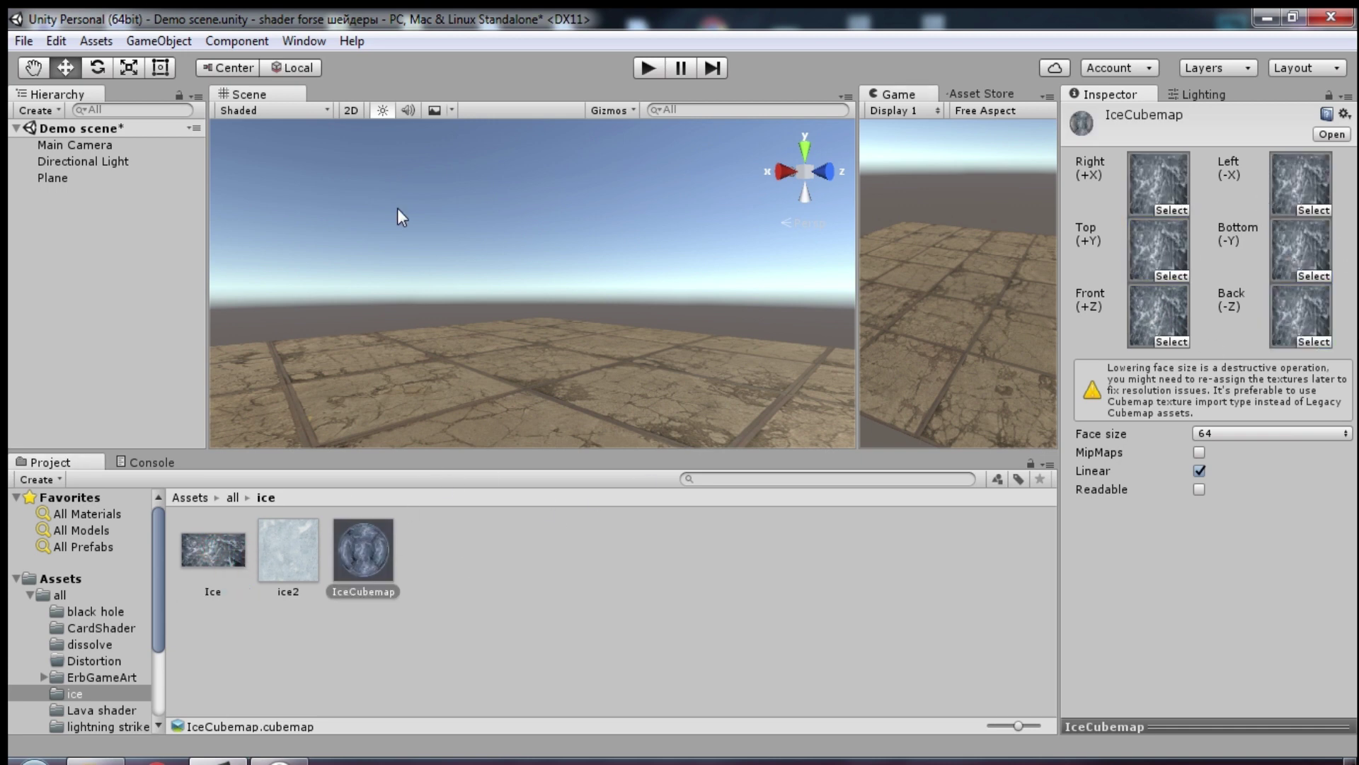
Step: Create a new Custom Lighting Shader Forge shader saved as Ice in the all/ice folder
left_click(304, 41)
left_click(347, 144)
left_click(639, 336)
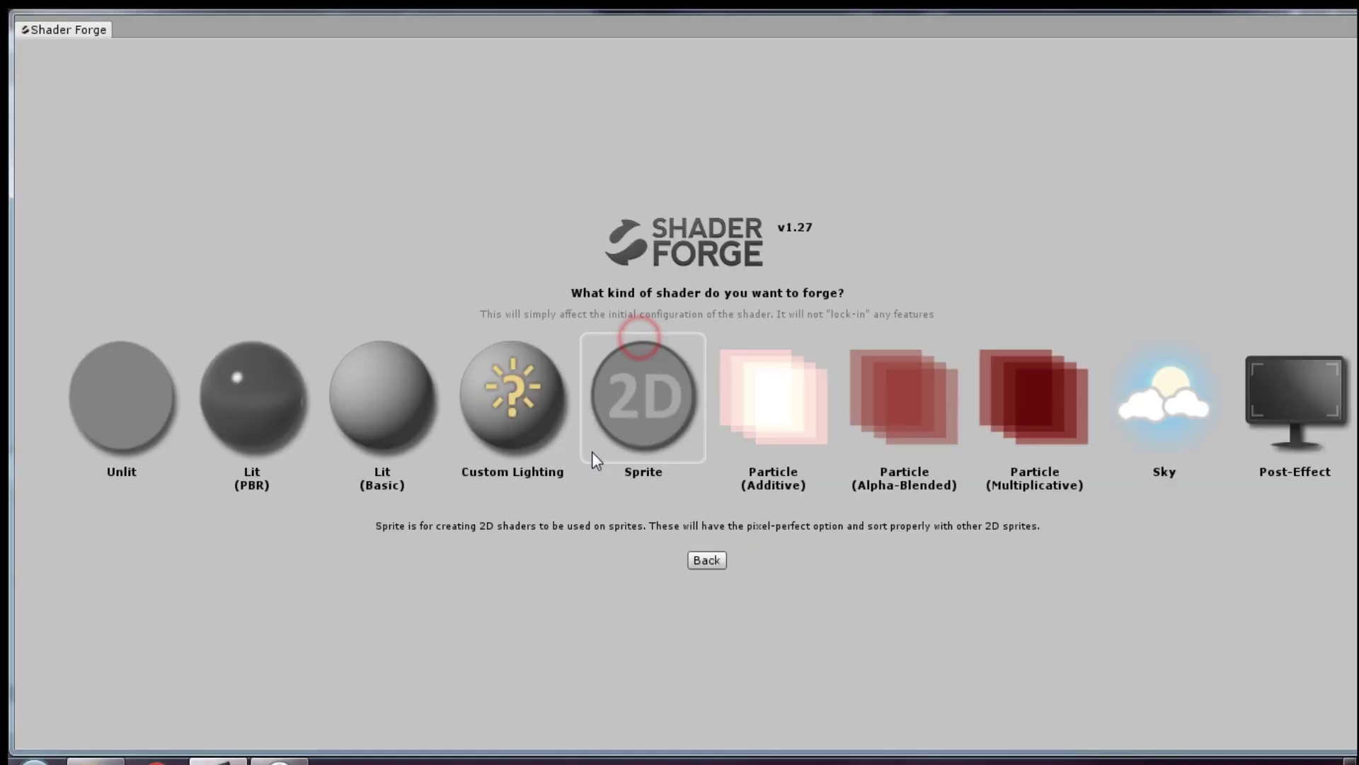
left_click(513, 407)
left_click(234, 201)
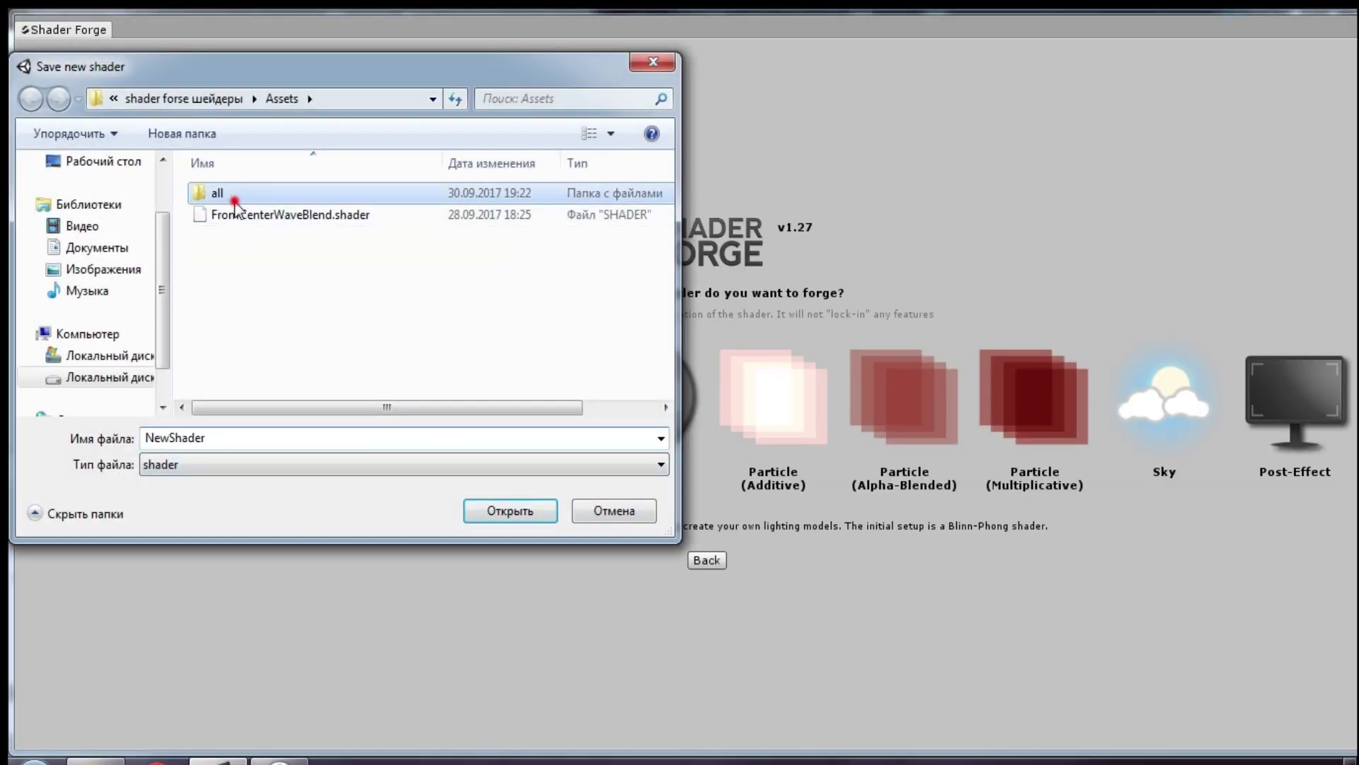
double_click(234, 201)
double_click(227, 299)
double_click(231, 439)
type("Ice")
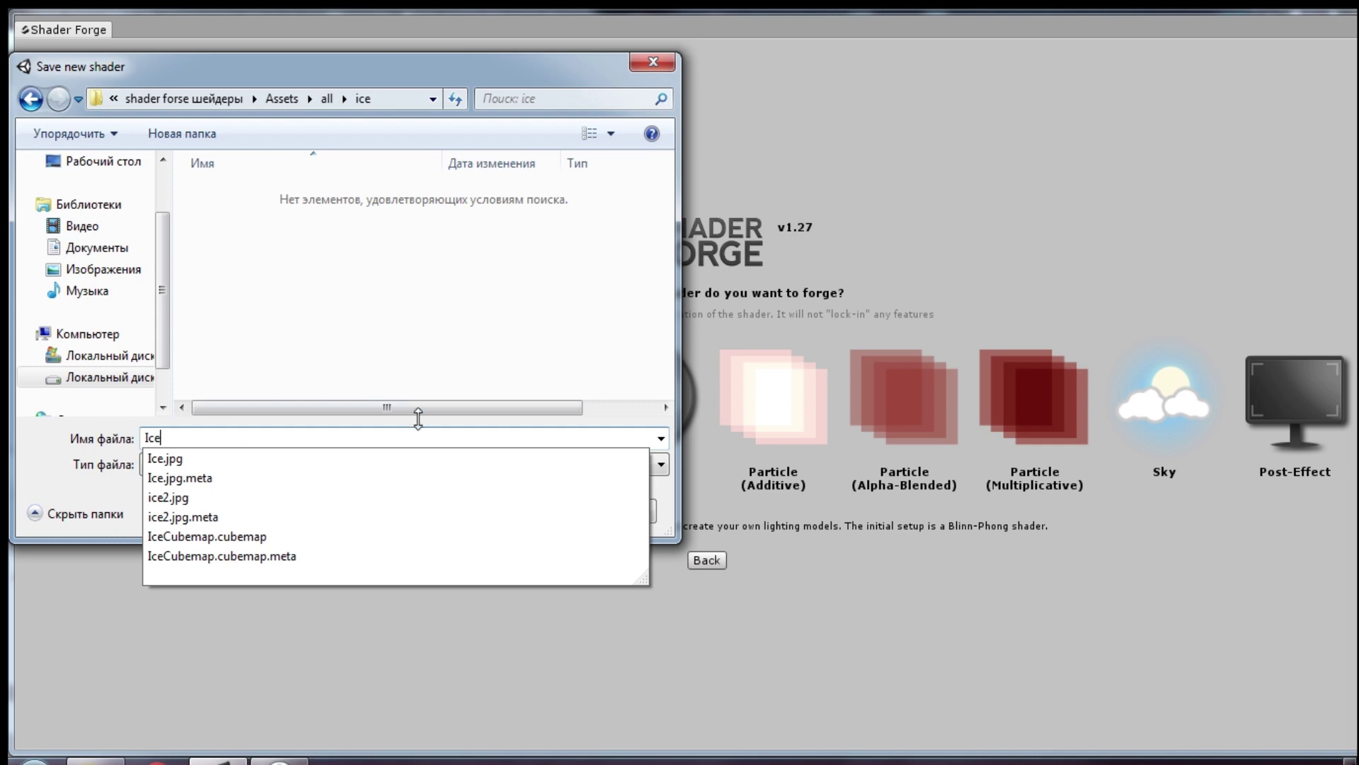
key("Return")
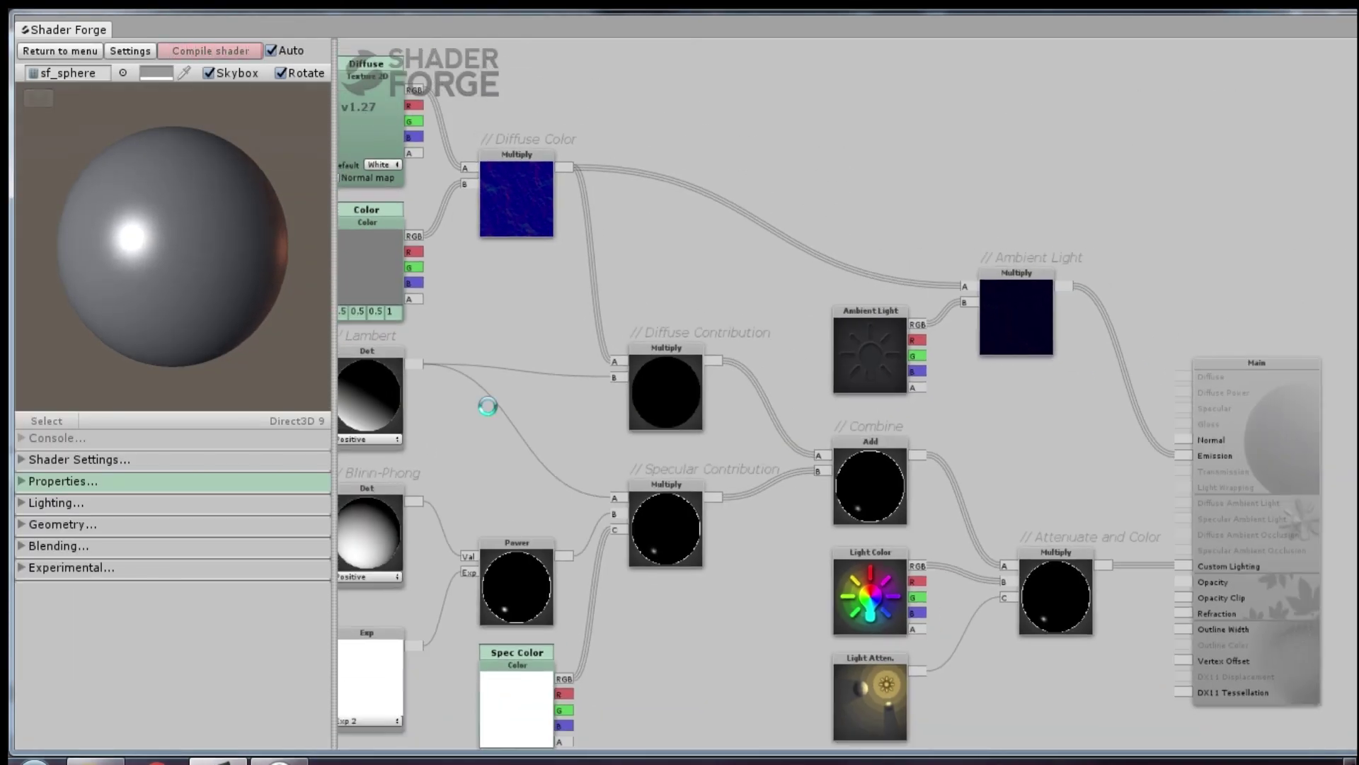
Step: Enable all target renderers in Shader Settings and set the light mode to Blinn-Phong
left_click(124, 460)
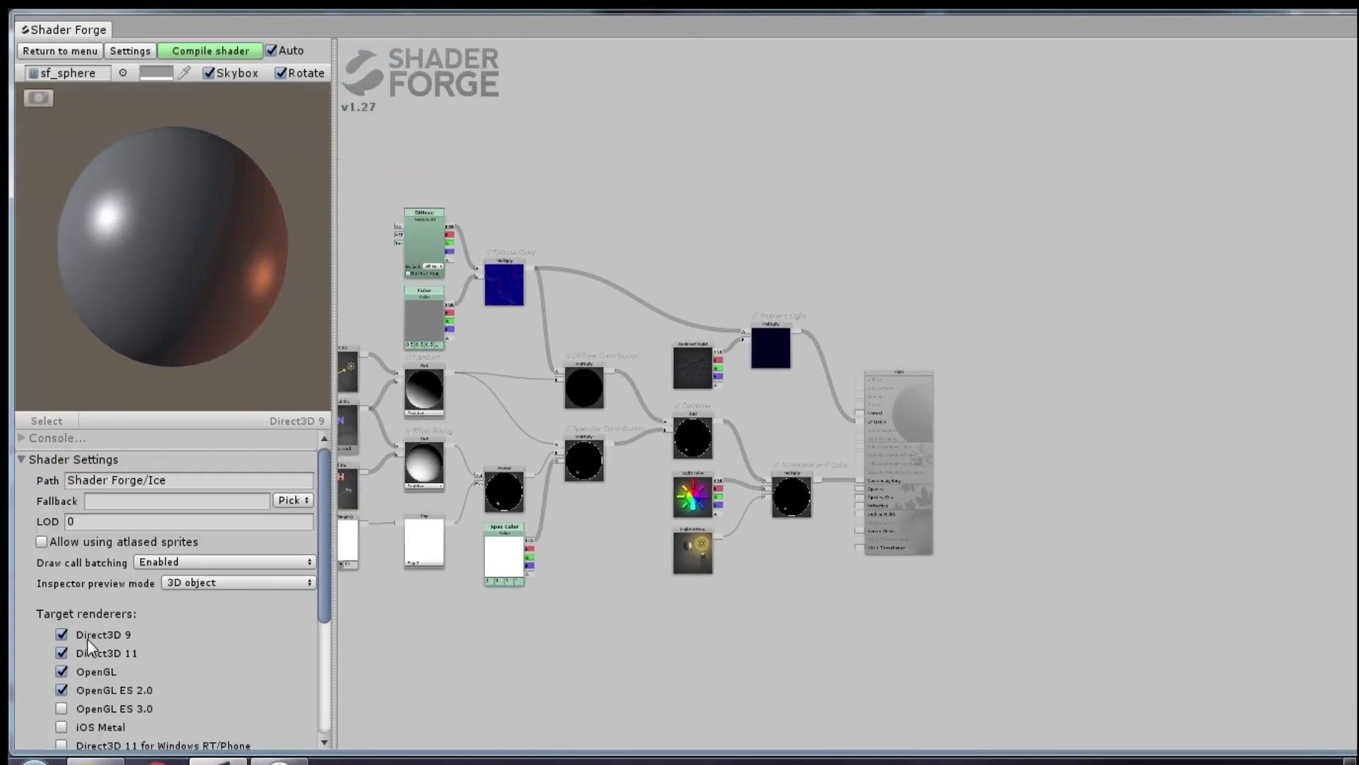
scroll(67, 652, "down", 3)
left_click_drag(62, 652, 61, 523)
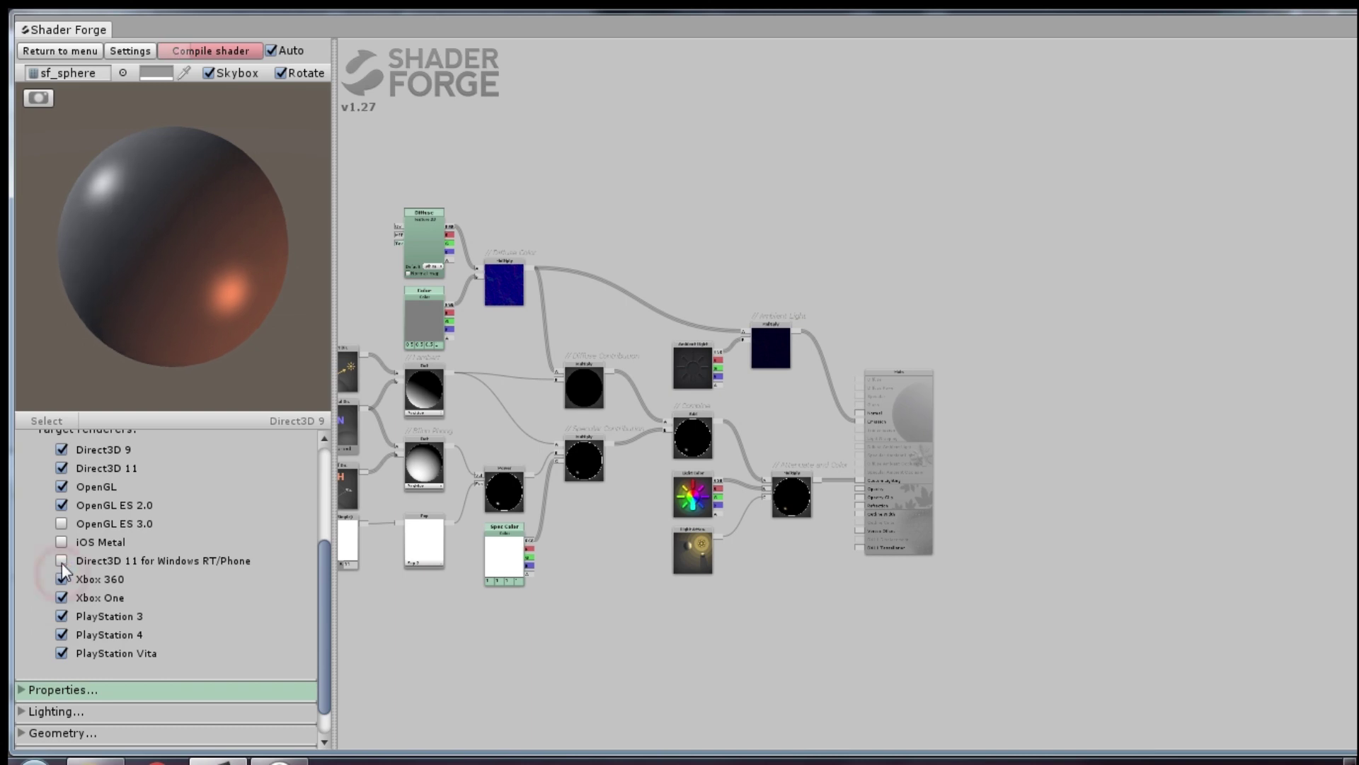
scroll(62, 523, "up", 5)
left_click(37, 462)
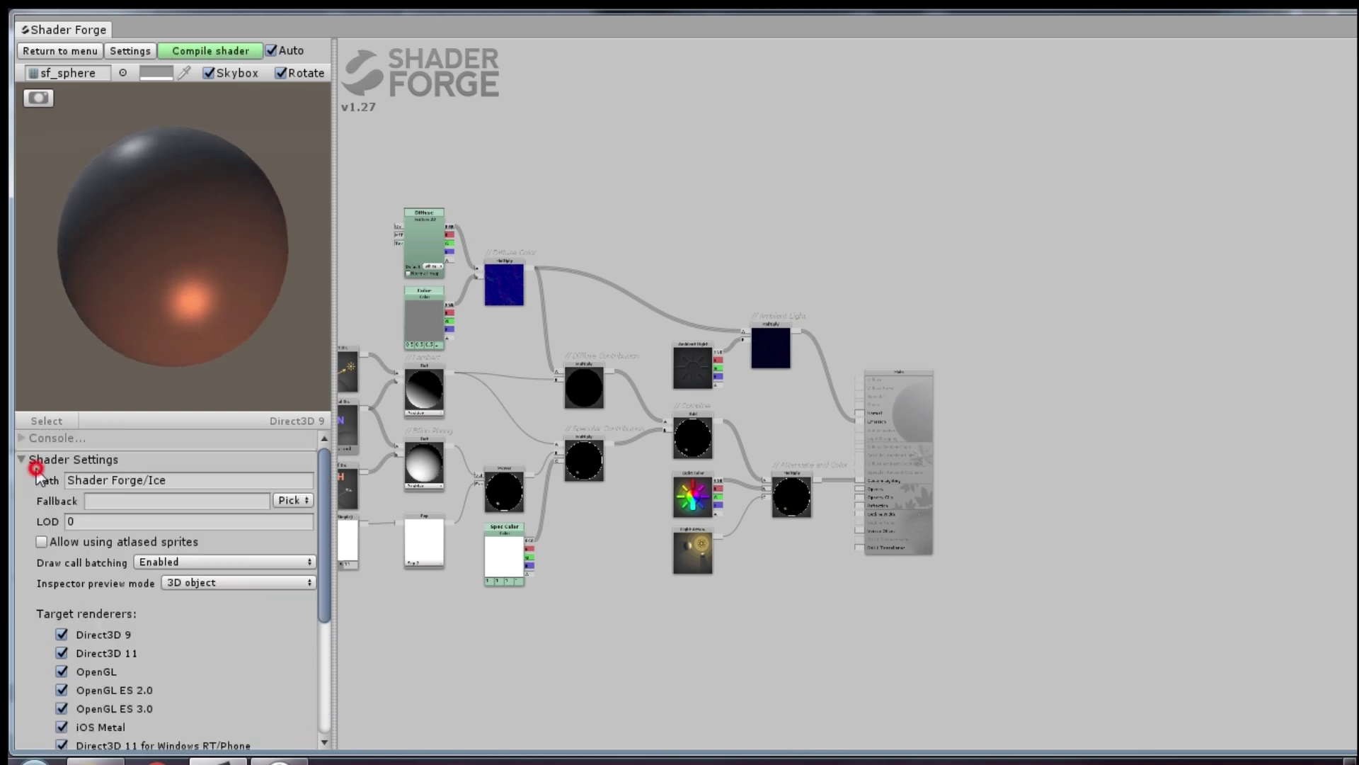
left_click(71, 502)
left_click(213, 543)
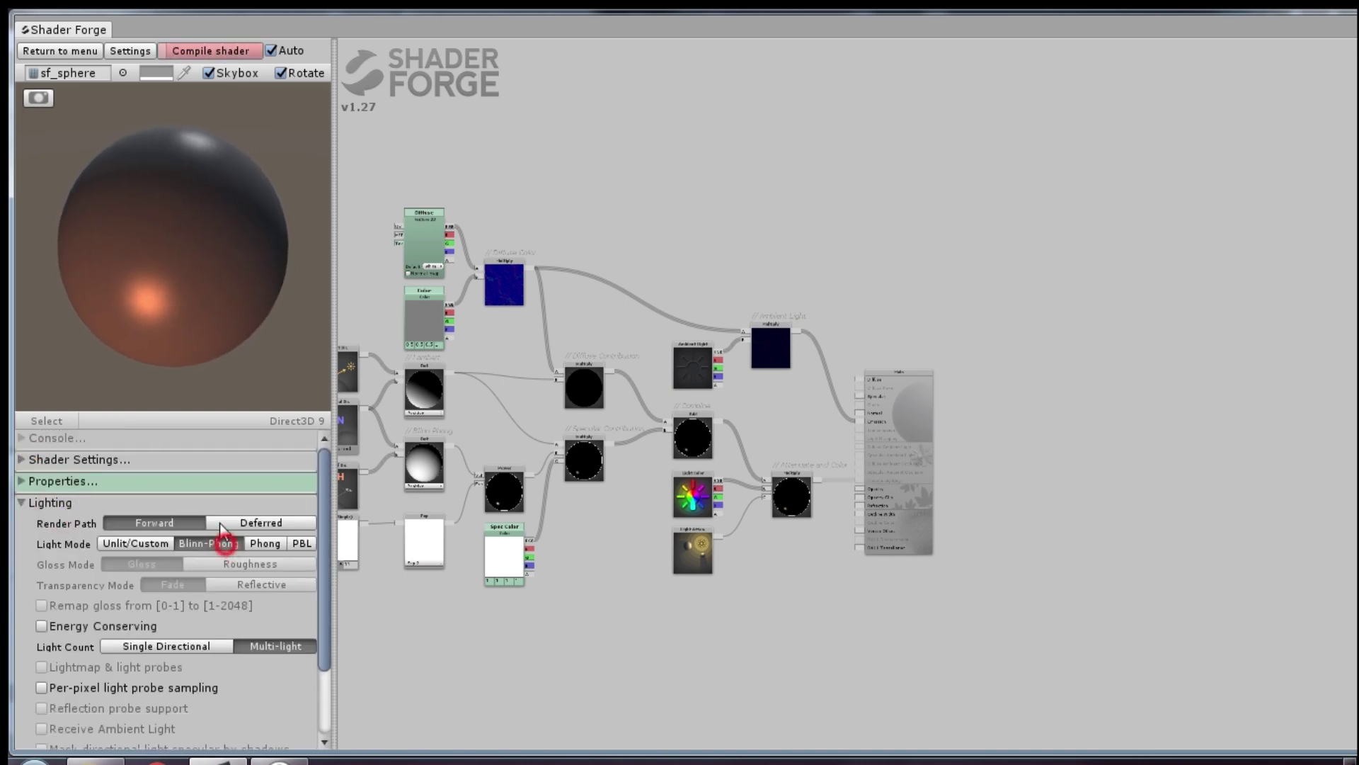
Step: Delete all the default template nodes except the Main node
left_click_drag(407, 582, 539, 555)
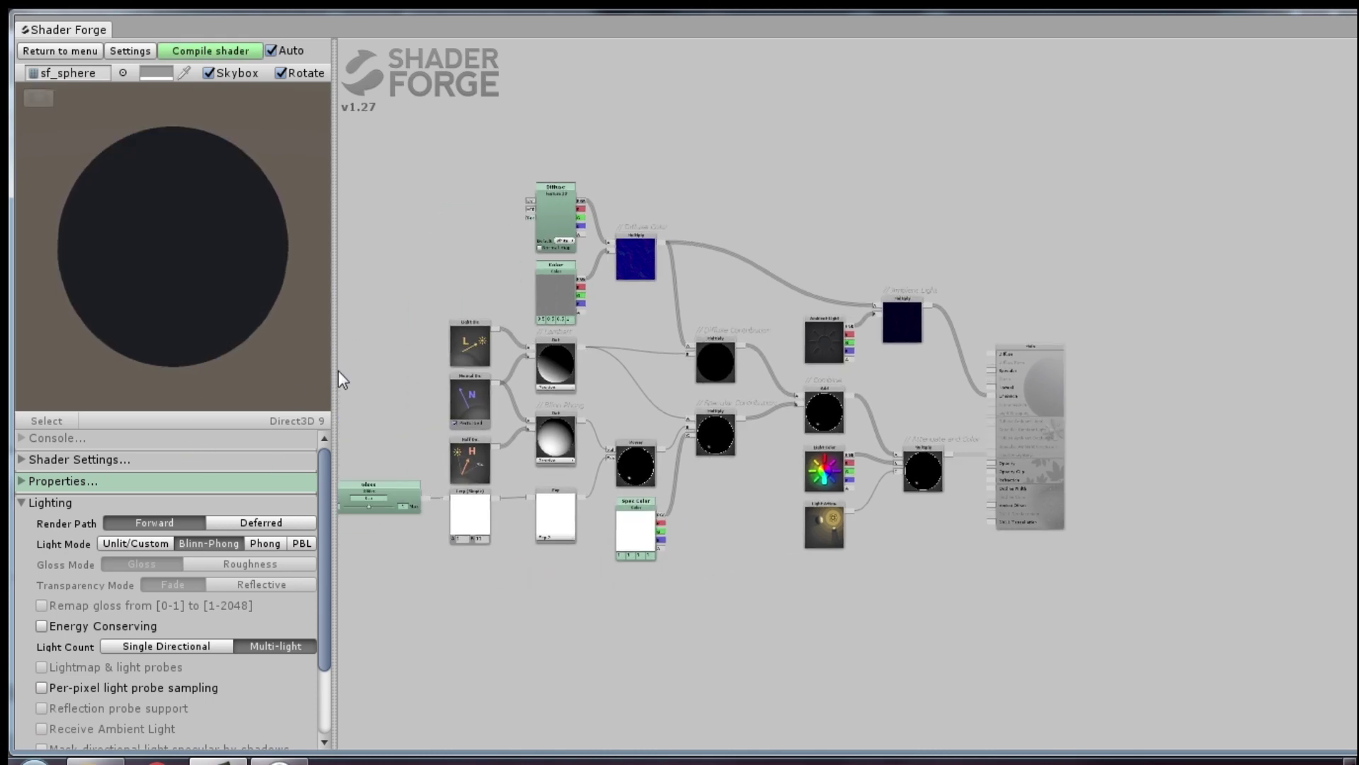
mouse_move(901, 574)
left_mouse_down()
mouse_move(966, 535)
mouse_move(355, 99)
left_mouse_up()
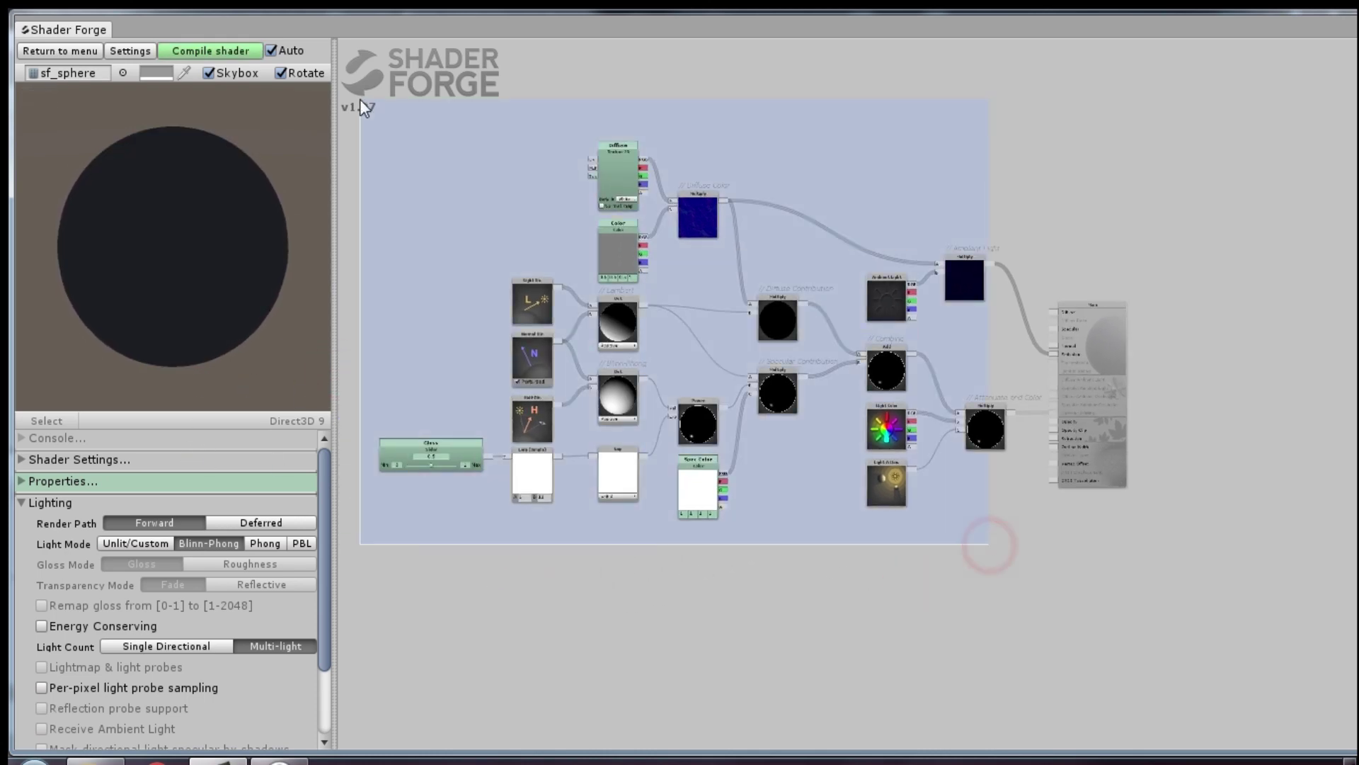
key("Delete")
Step: Add a Color property node and label it Color
scroll(994, 320, "up", 3)
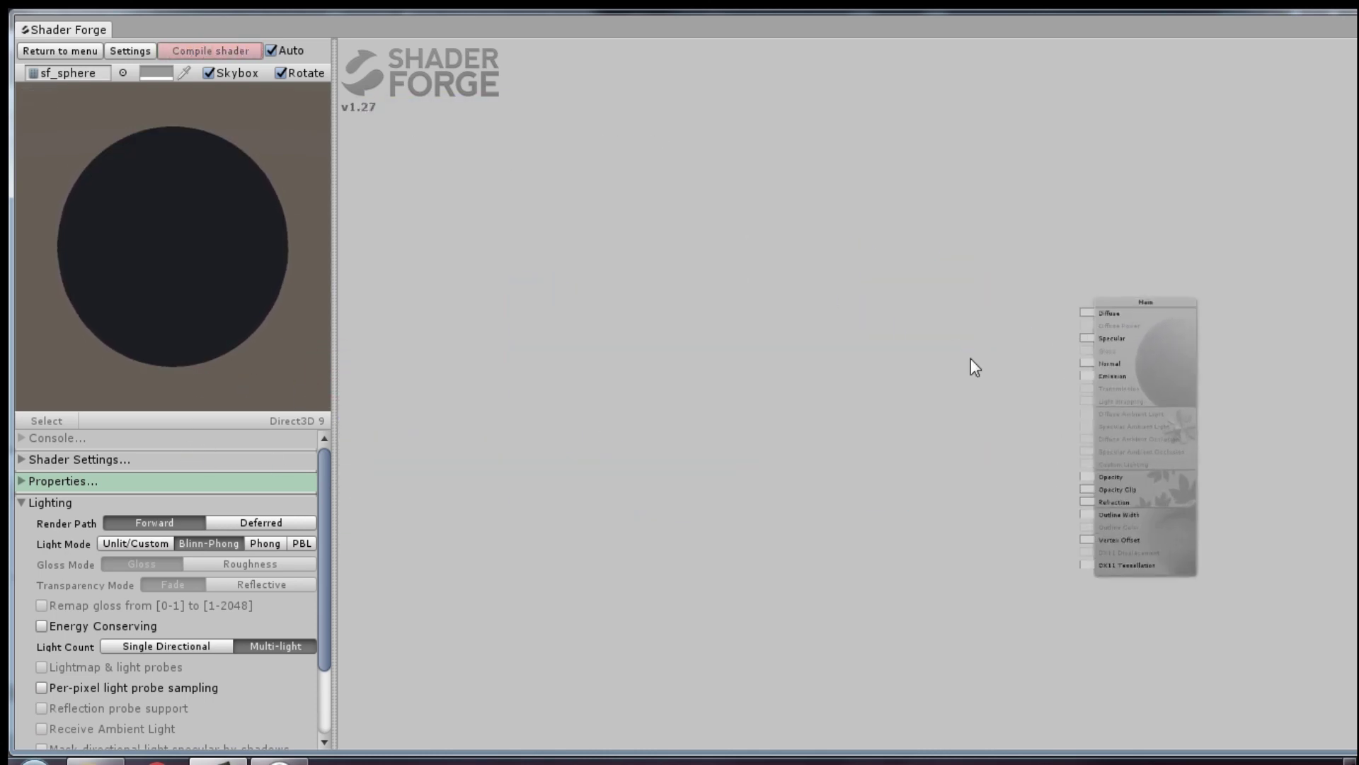
scroll(971, 358, "up", 3)
right_click(836, 303)
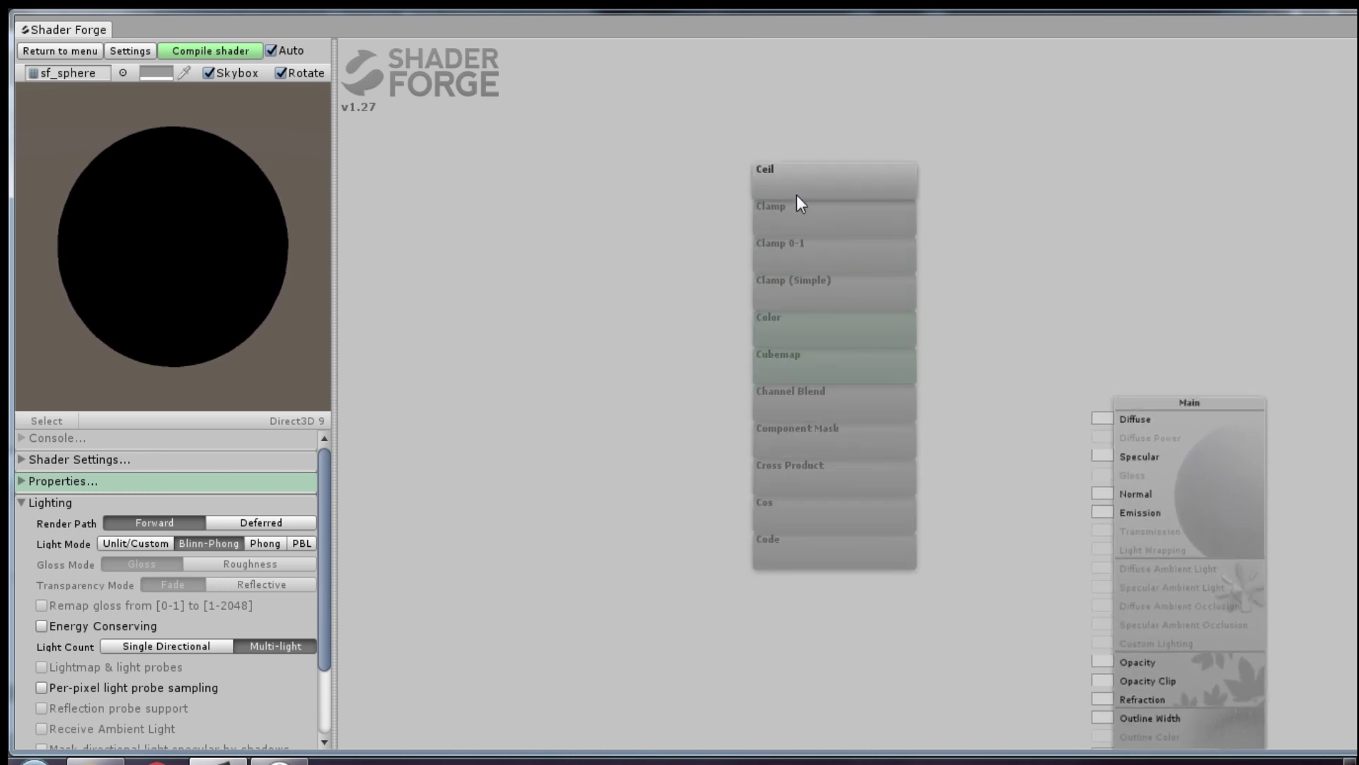
left_click(788, 307)
left_click(798, 266)
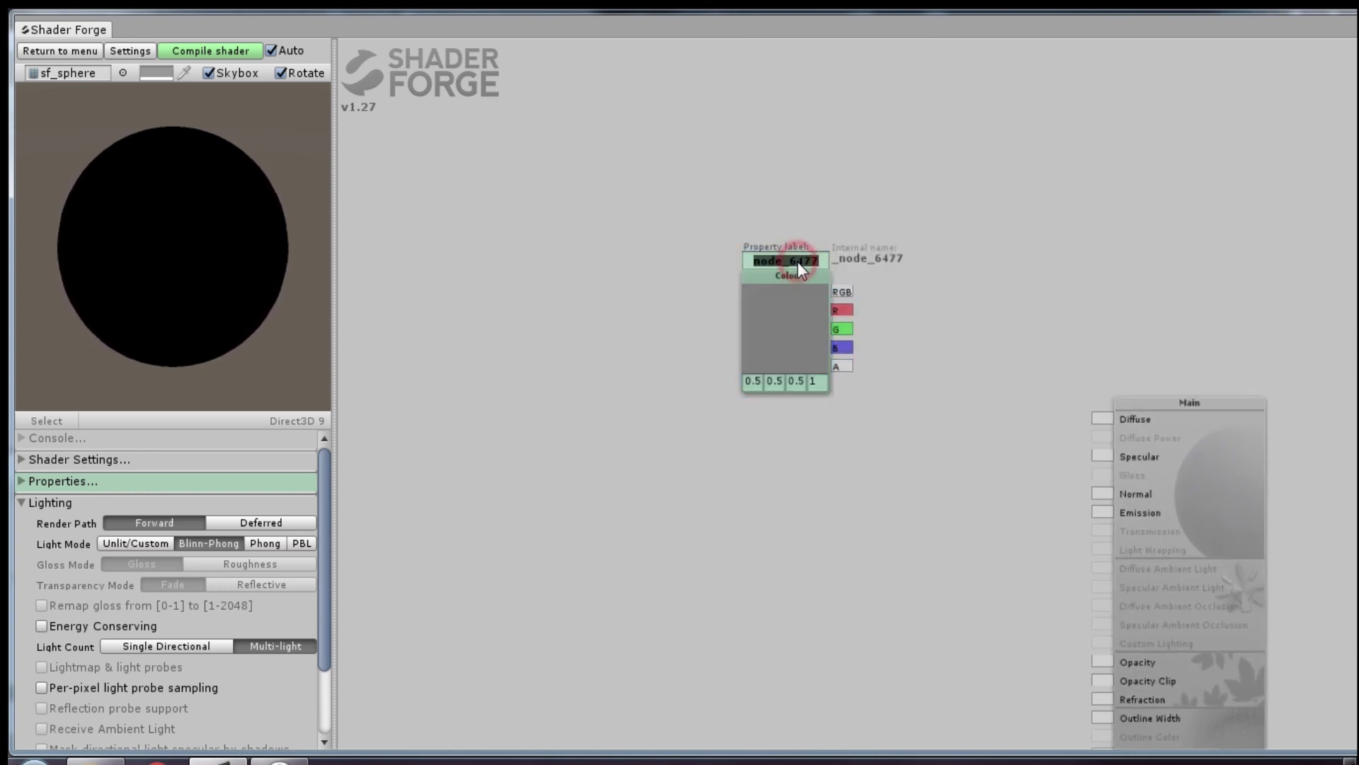
type("Color")
Step: Set the Color node to a soft blue-violet (6666FF)
left_click(759, 365)
left_click(232, 376)
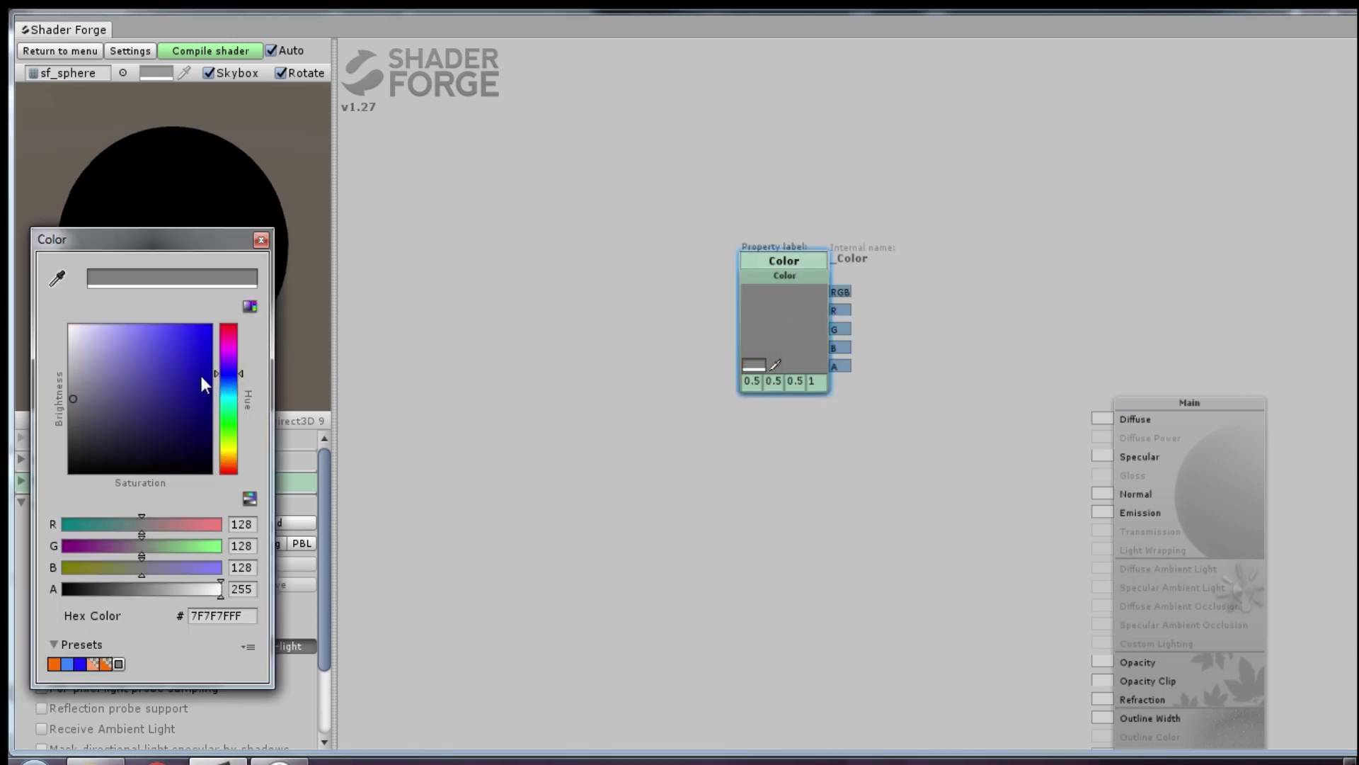
left_click_drag(201, 377, 126, 325)
left_click_drag(200, 352, 260, 303)
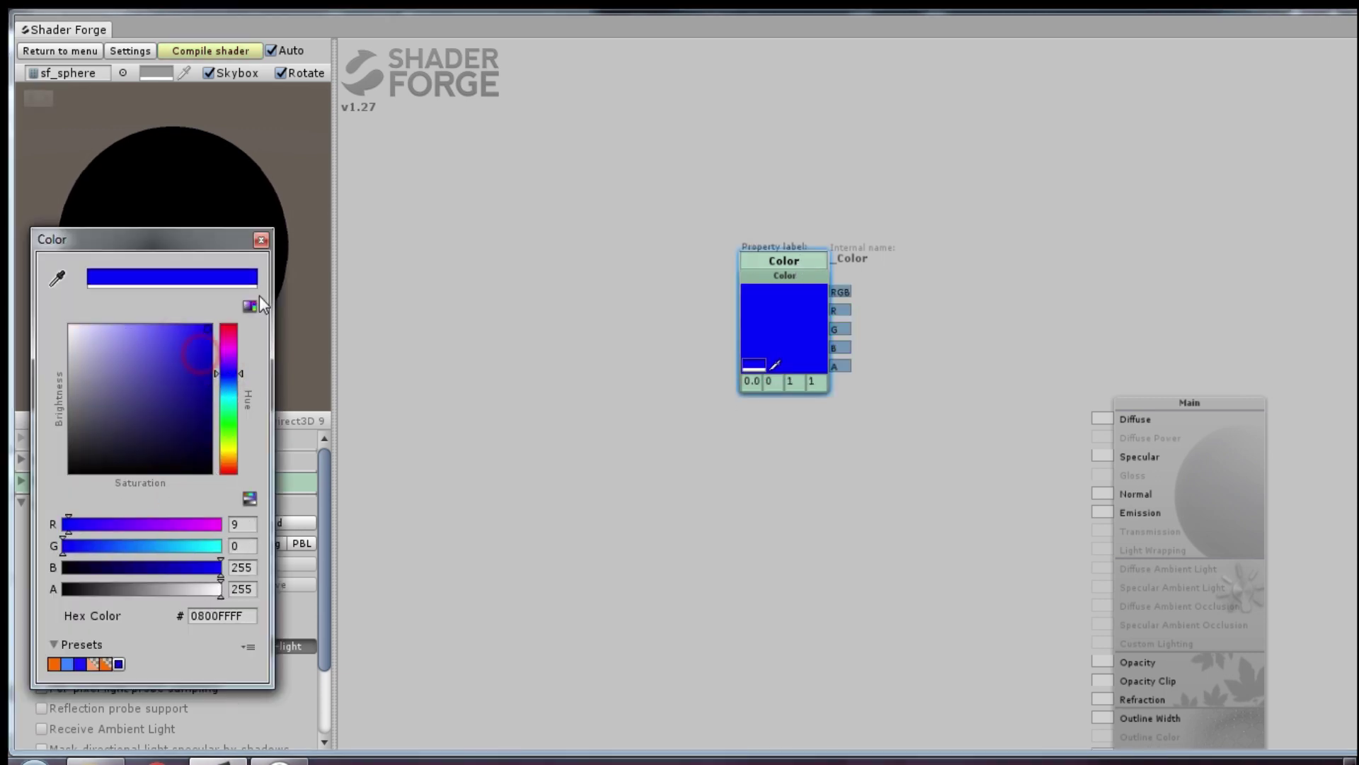
left_click_drag(185, 329, 142, 329)
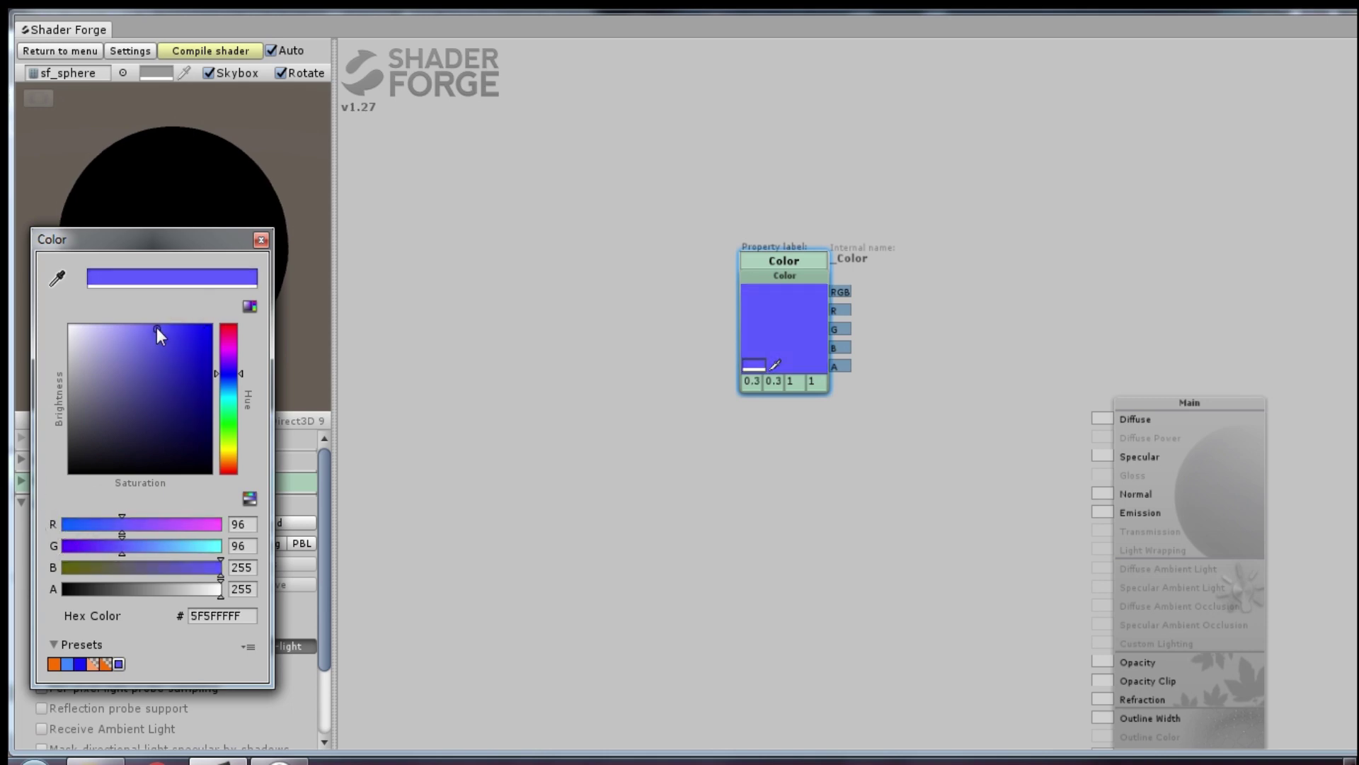
left_click(262, 241)
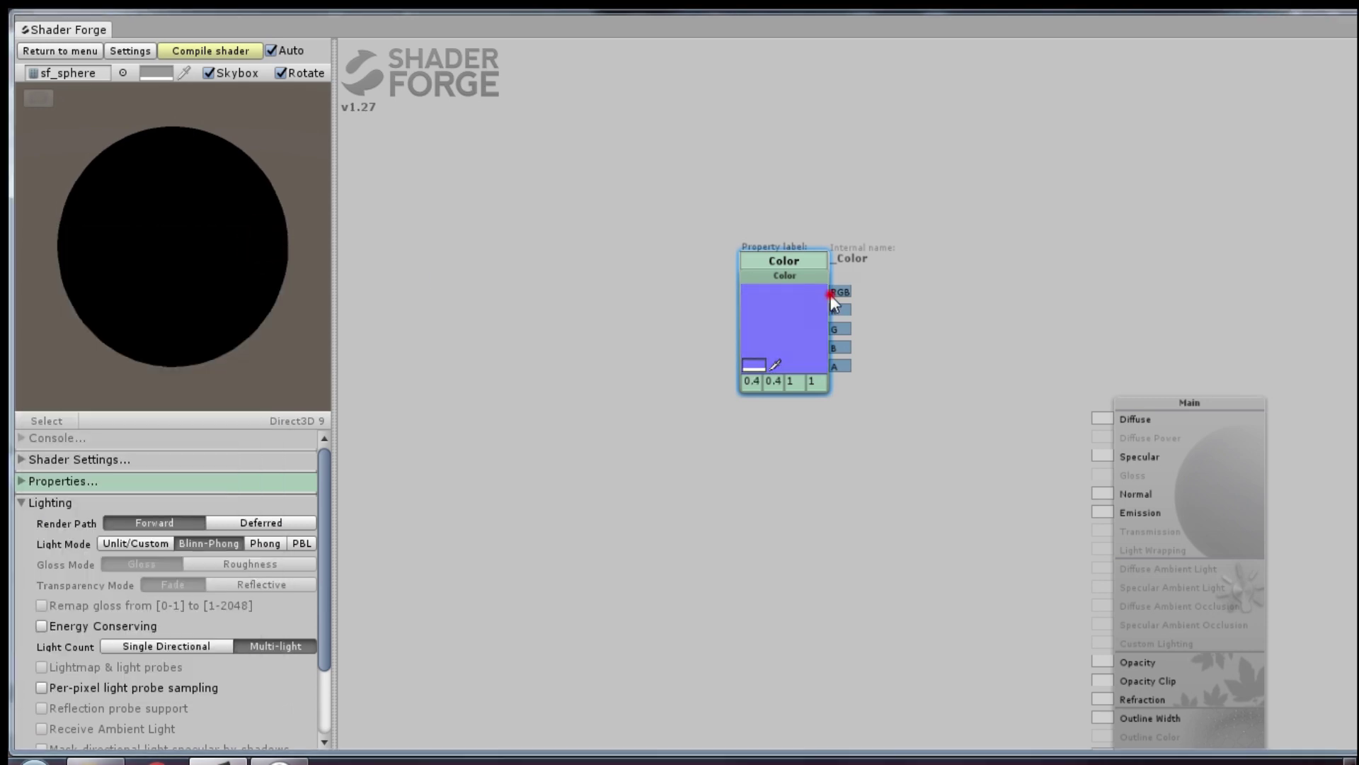
Step: Wire the Color node into Main's Diffuse input and move it higher in the graph
left_click_drag(840, 292, 1104, 419)
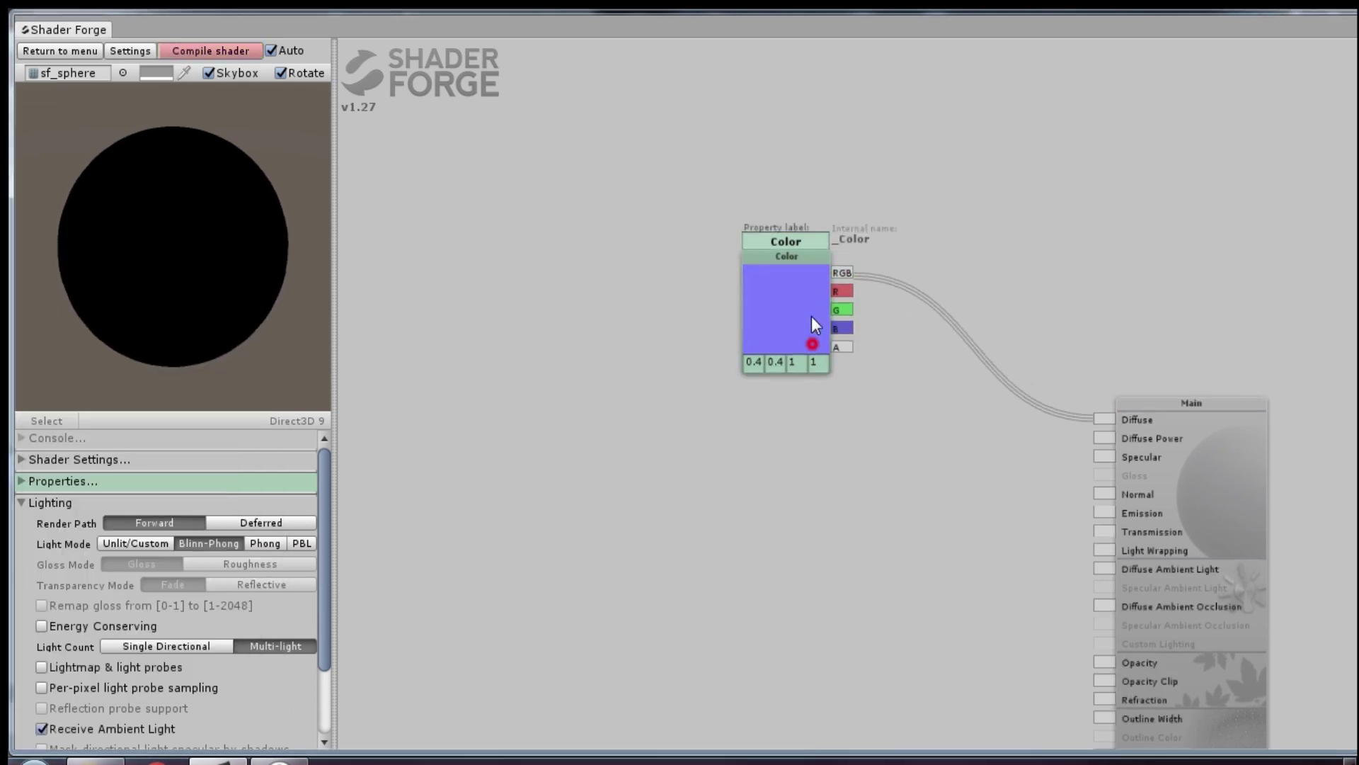
left_click_drag(811, 316, 824, 169)
scroll(828, 325, "down", 2)
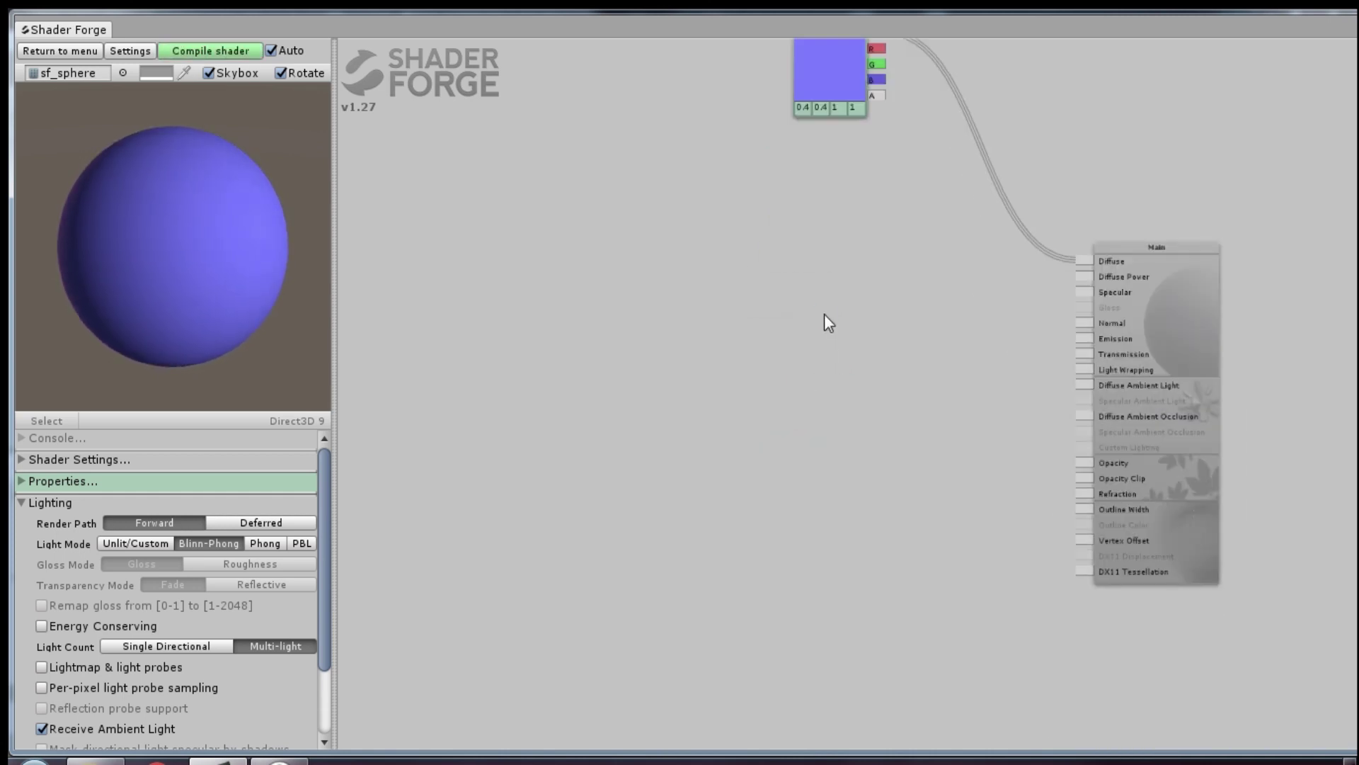
Step: Add a Fresnel node with a Value node feeding its exponent
right_click(657, 424)
left_click(651, 422)
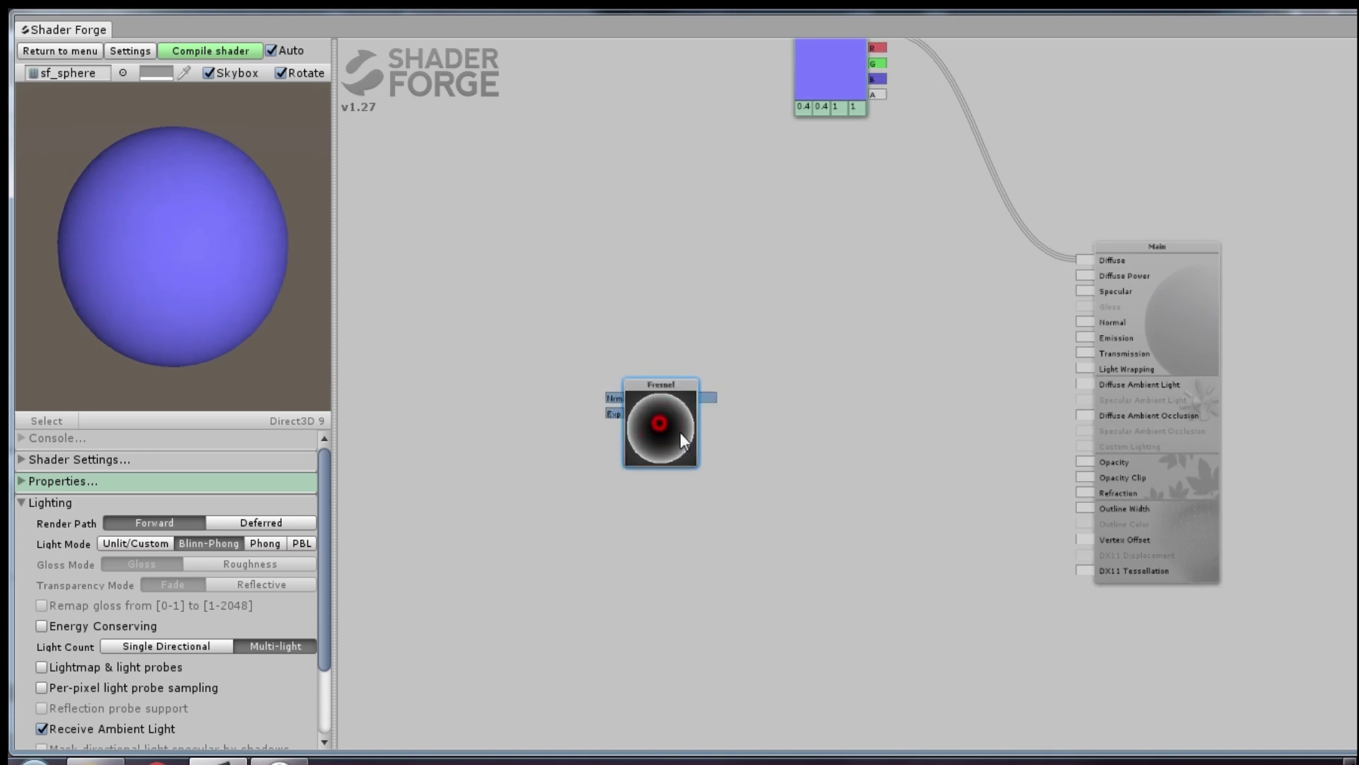
right_click(510, 478)
left_click(453, 225)
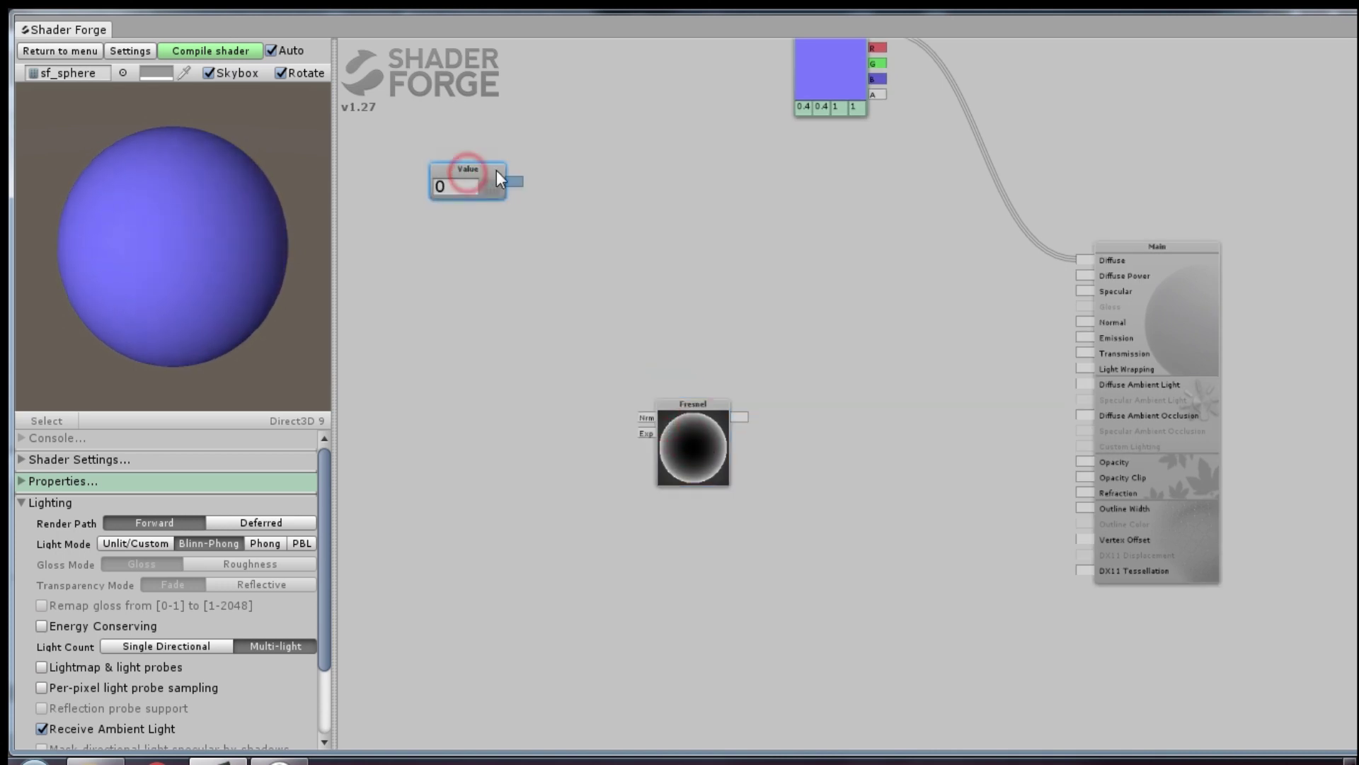
left_click_drag(553, 392, 646, 433)
left_click_drag(524, 395, 557, 445)
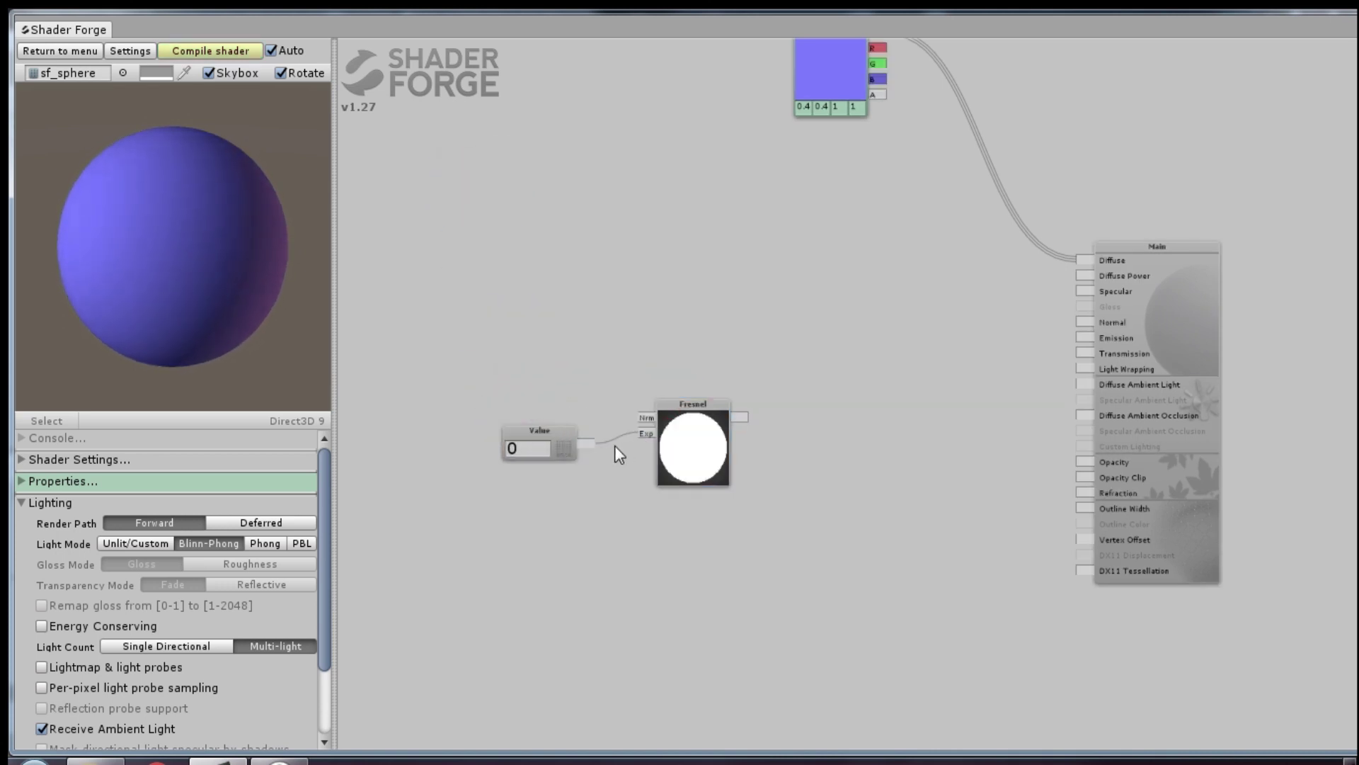
scroll(770, 410, "up", 2)
Step: Add a Multiply node with the Fresnel output in its A input
key("m")
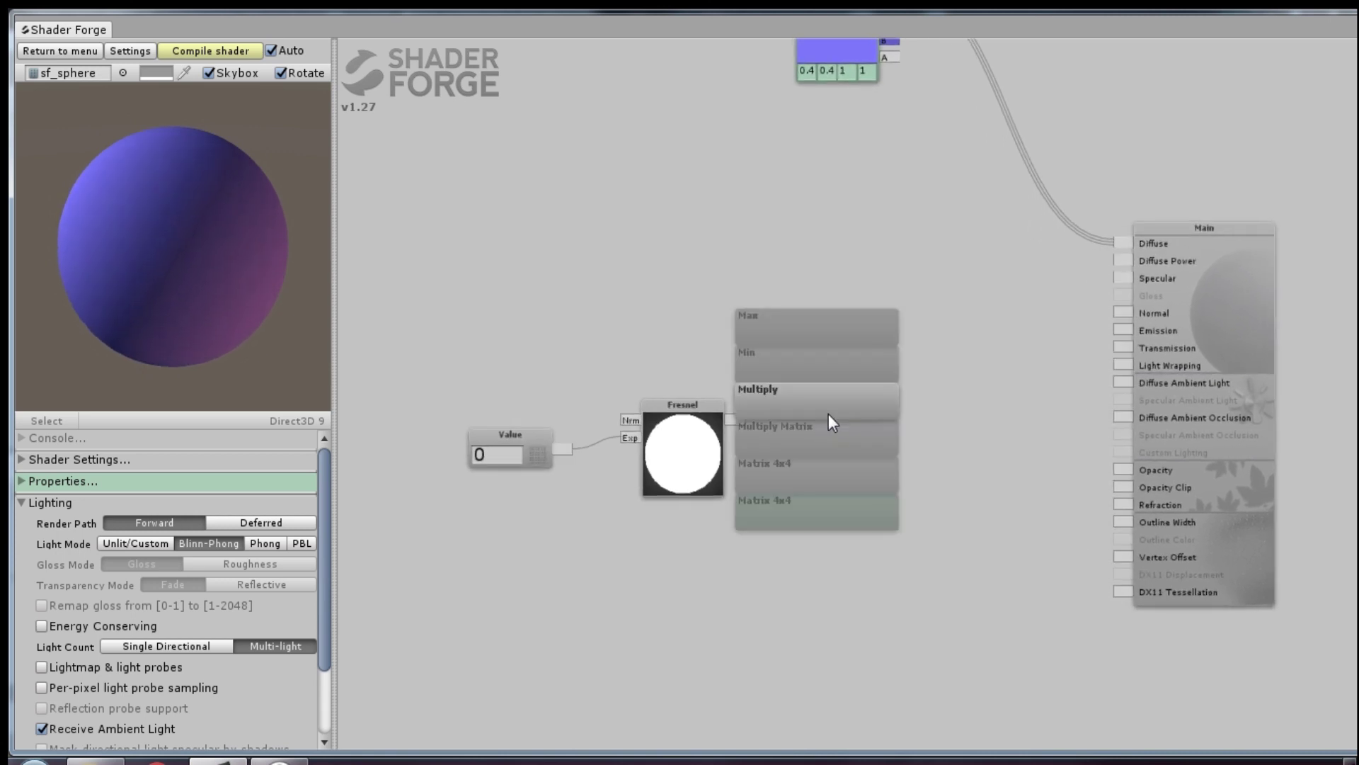
mouse_move(735, 419)
left_mouse_down()
mouse_move(789, 404)
mouse_move(812, 414)
left_mouse_up()
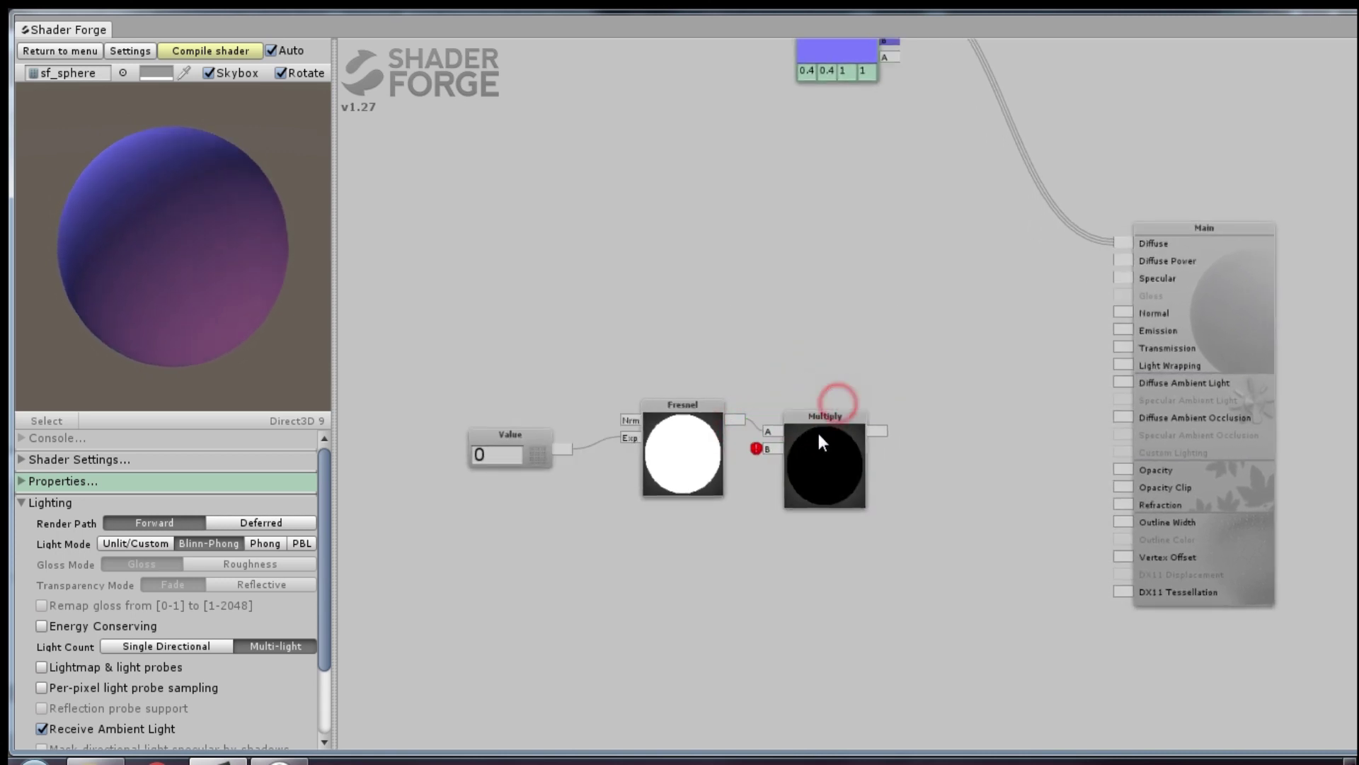
key("f")
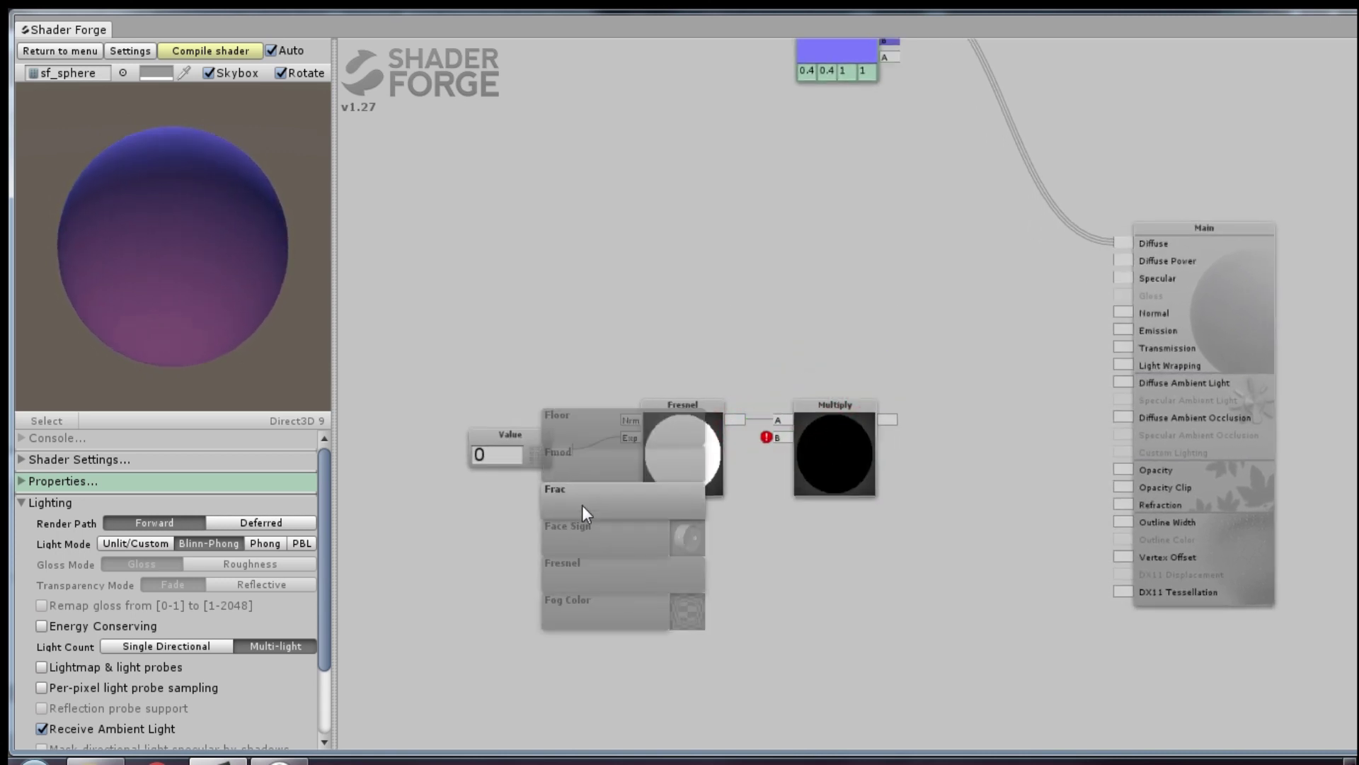
key("s")
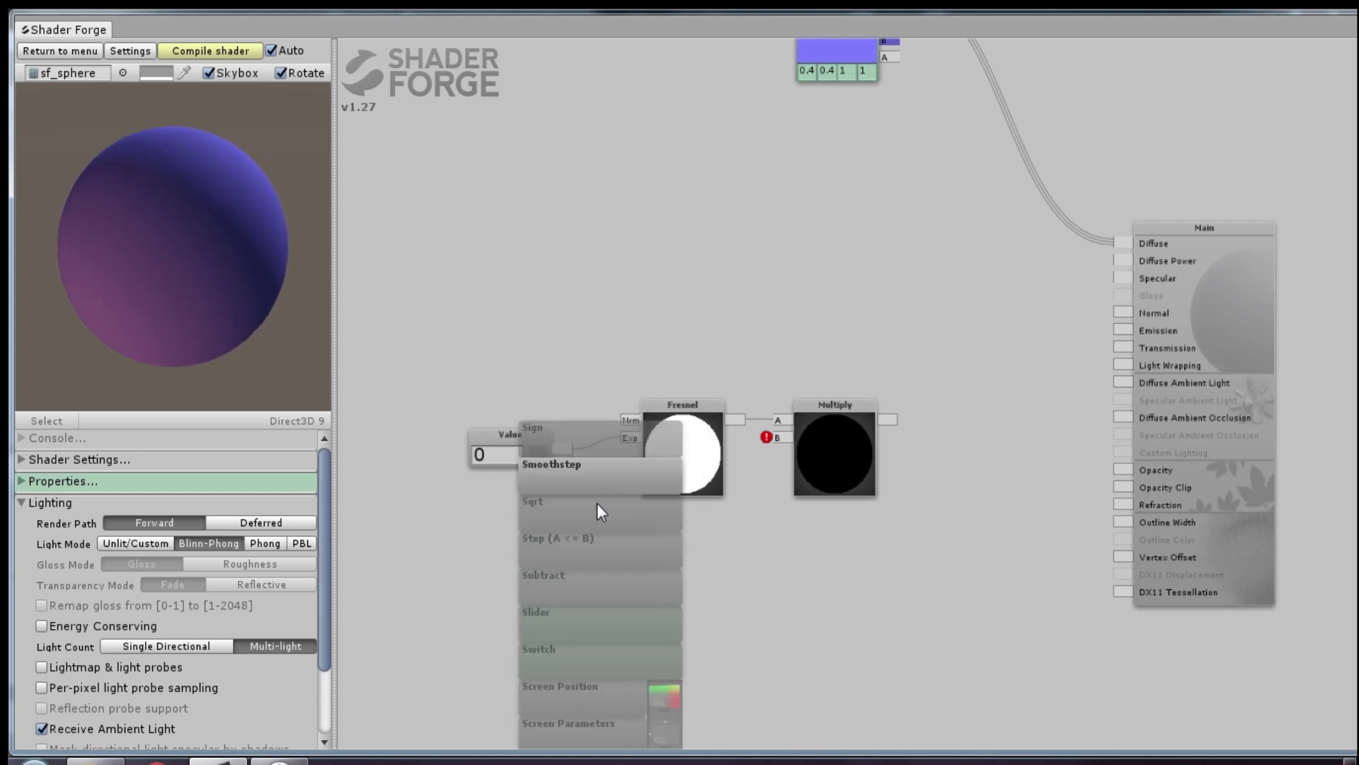
Step: Add a Fresnel strength Value of 2 and wire it into the Multiply's B input
key("v")
left_click_drag(566, 340, 619, 602)
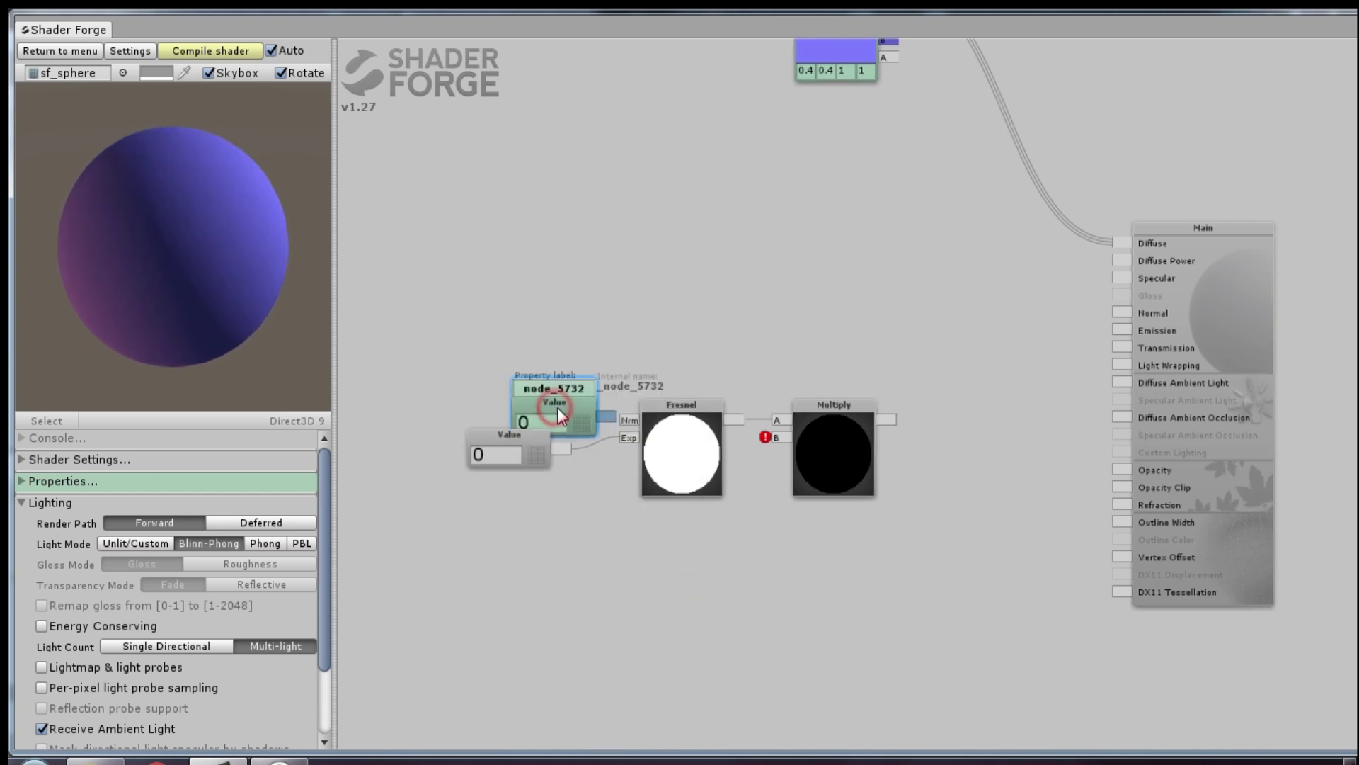
type("Fr")
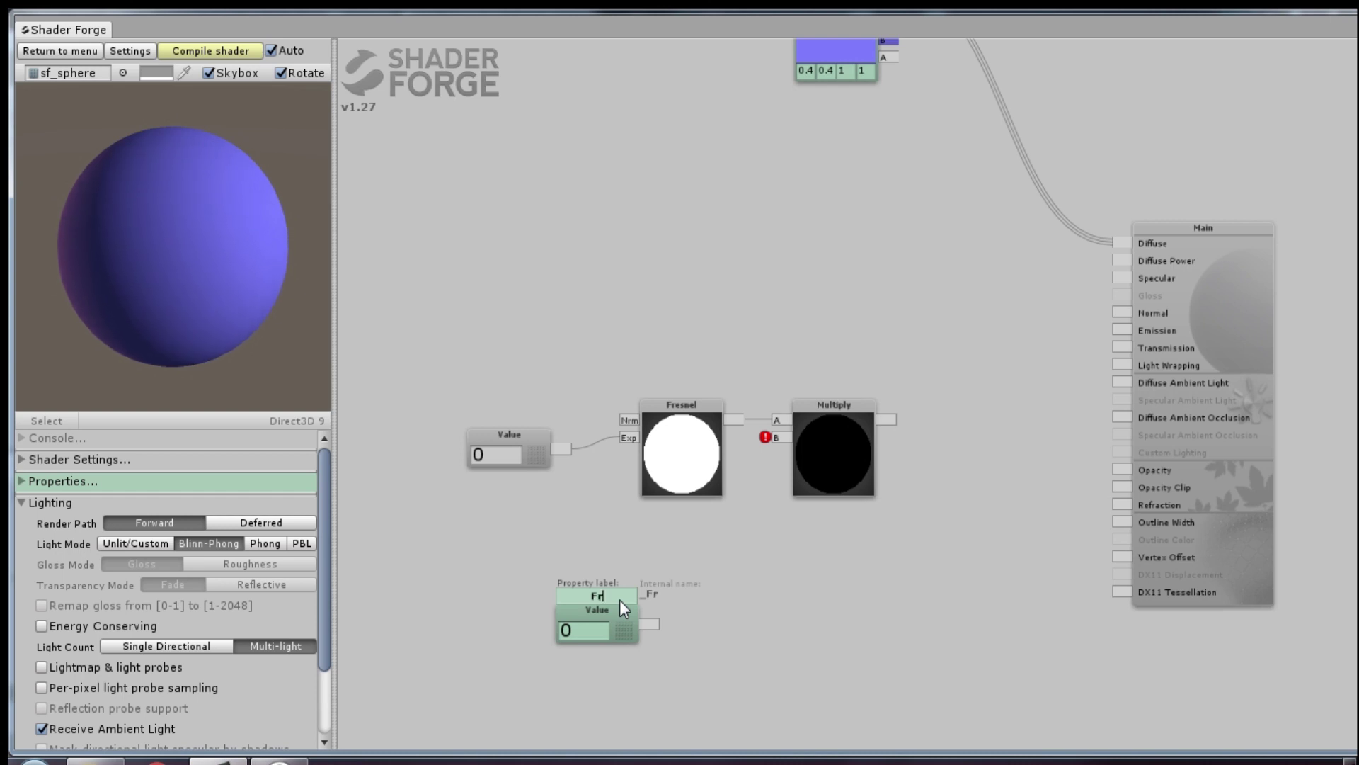
type("esnel str")
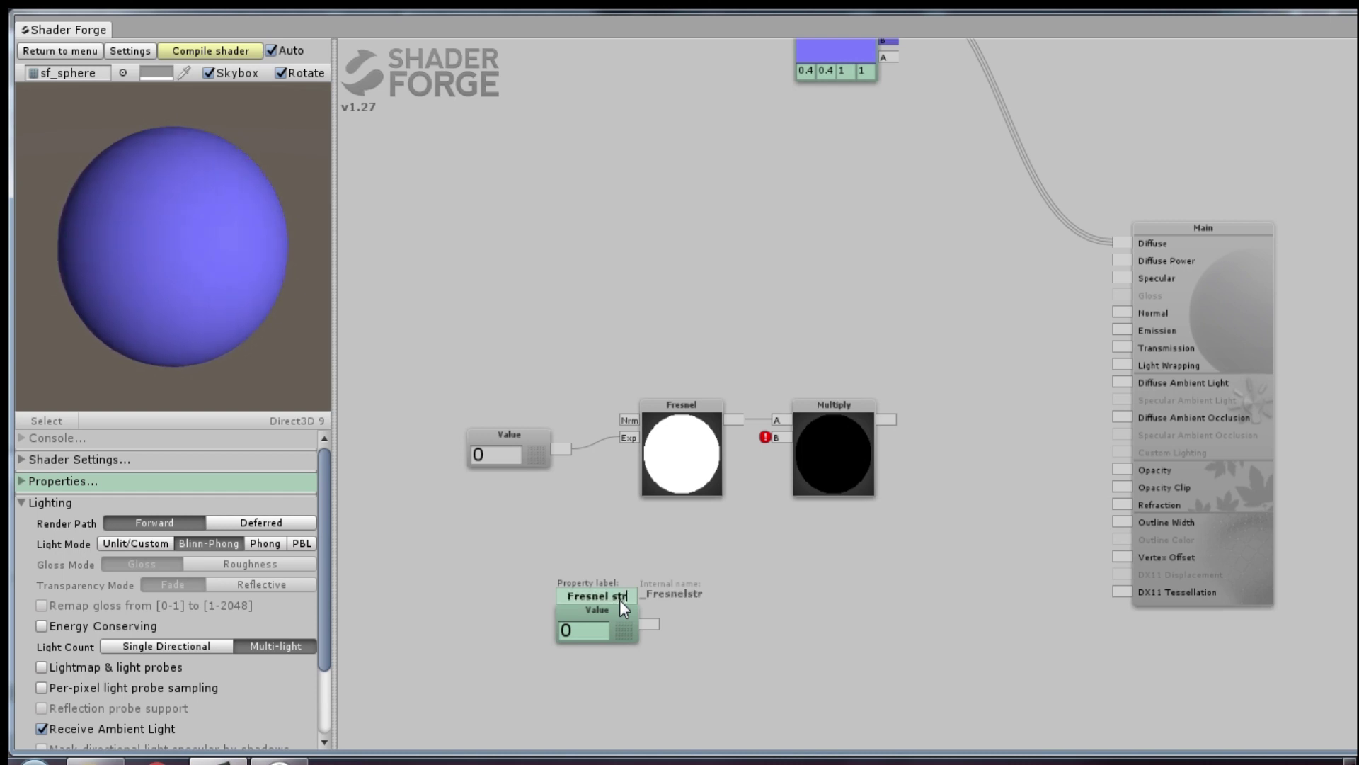
type("ench")
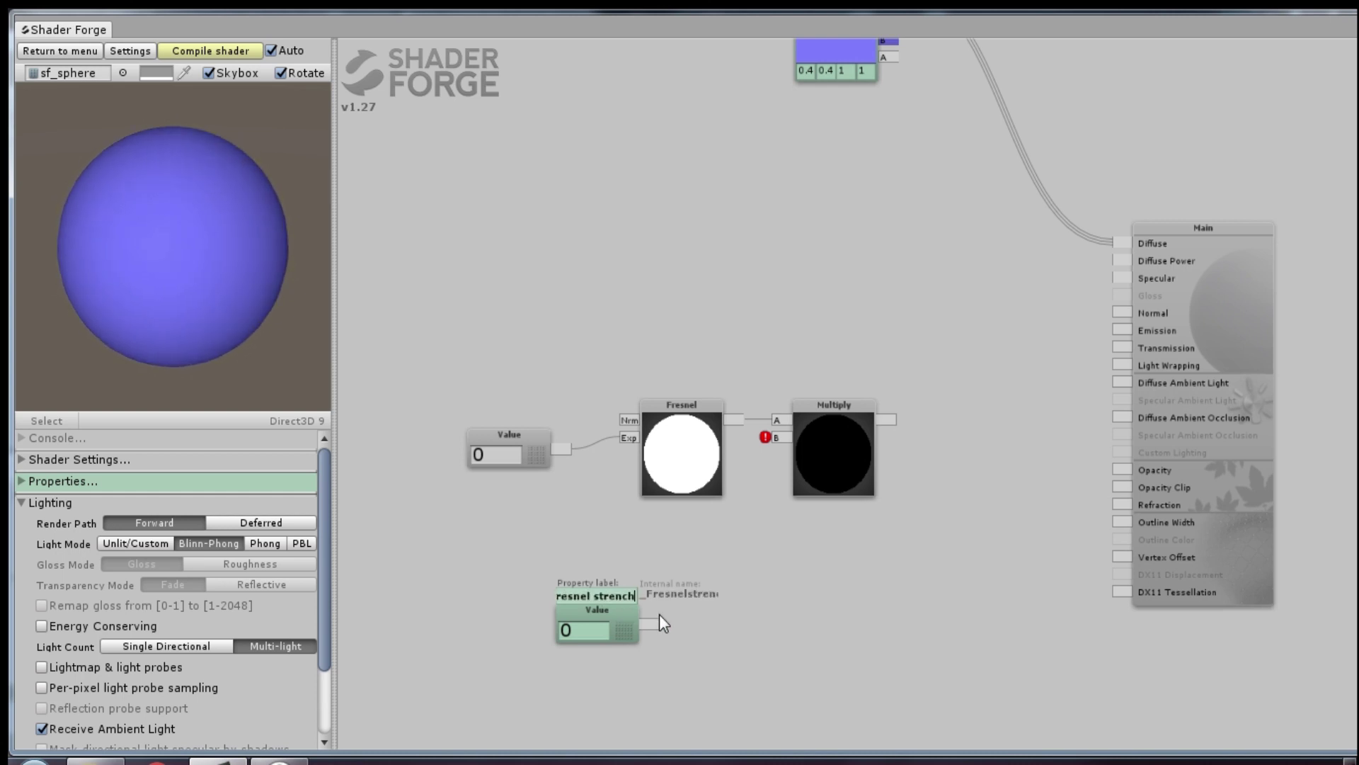
left_click_drag(659, 615, 716, 539)
left_click_drag(775, 443, 776, 439)
left_click(577, 632)
type("2")
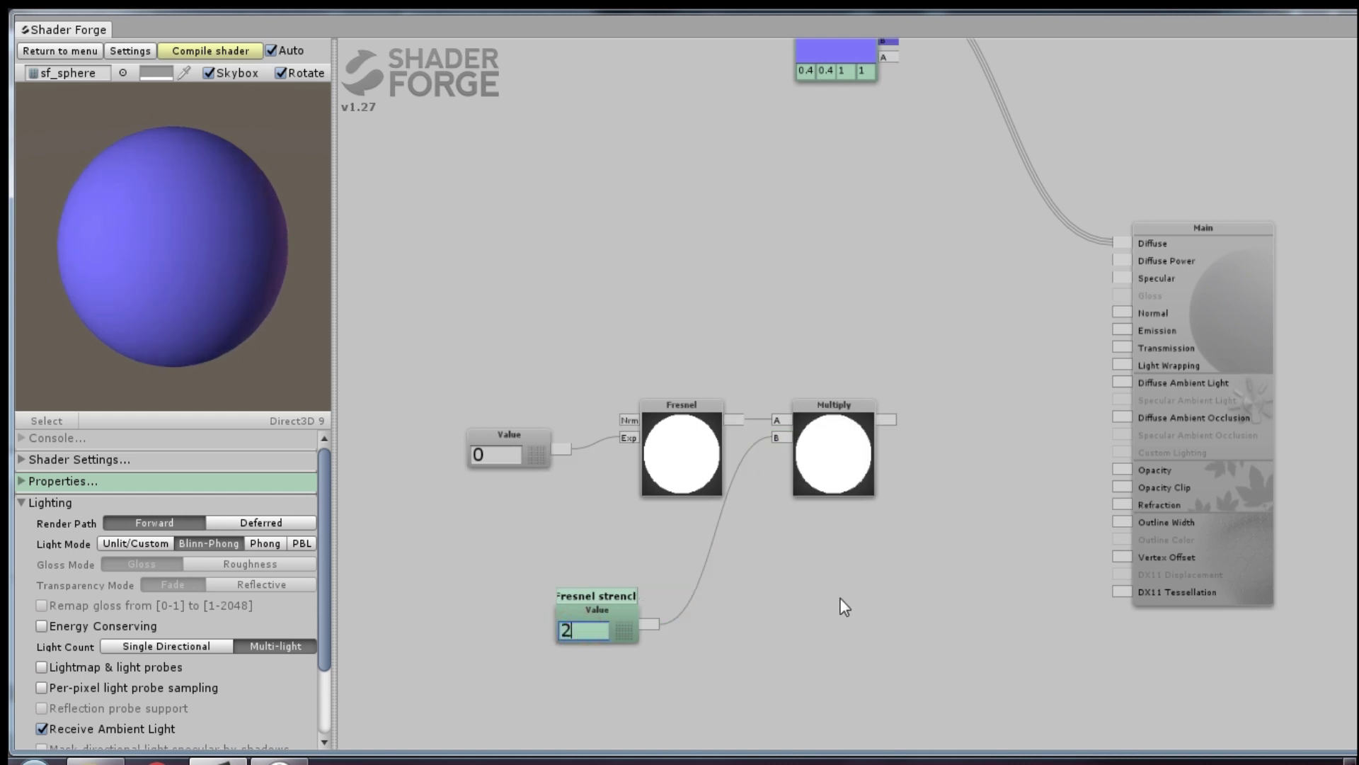
left_click_drag(598, 610, 706, 531)
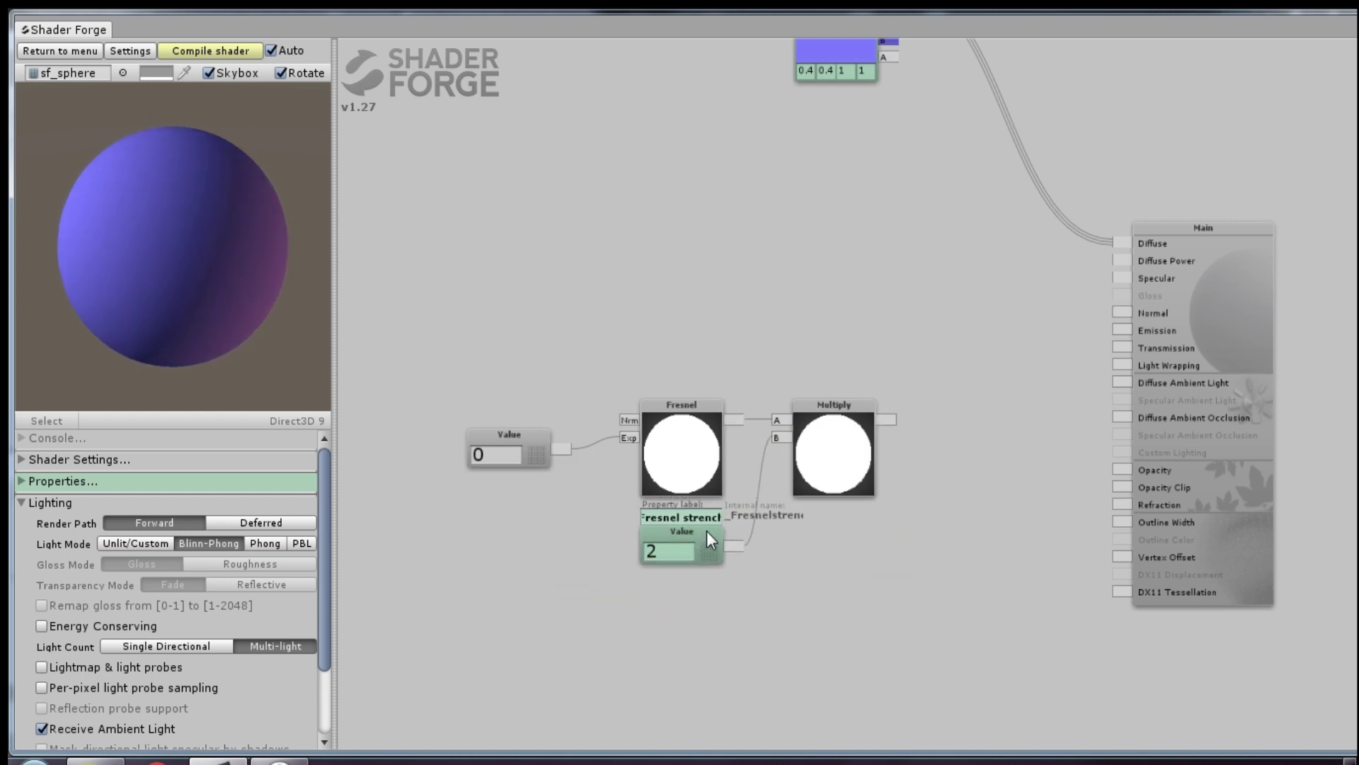
right_click(933, 557)
Step: Add a second Multiply node fed by the first Multiply in its A input
left_click(1044, 525)
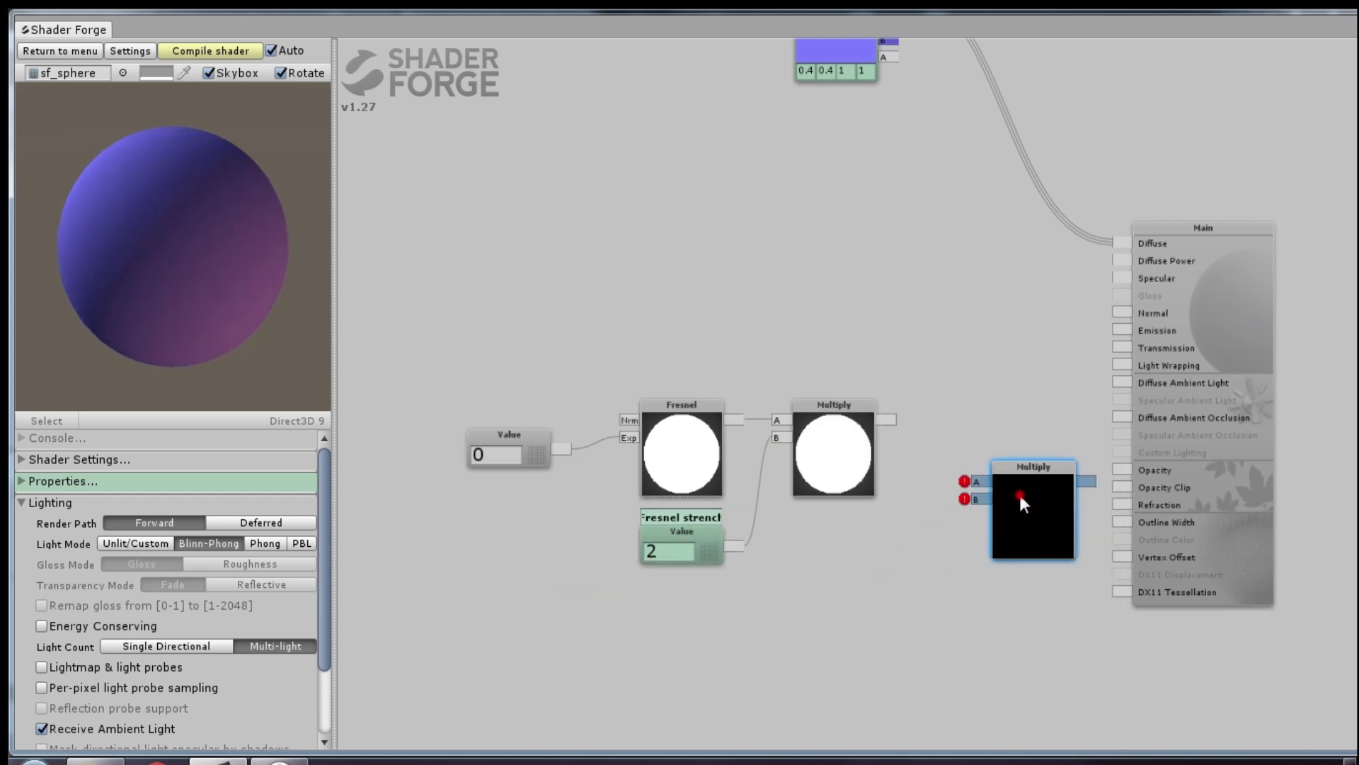
left_click_drag(885, 420, 936, 419)
scroll(908, 577, "up", 2)
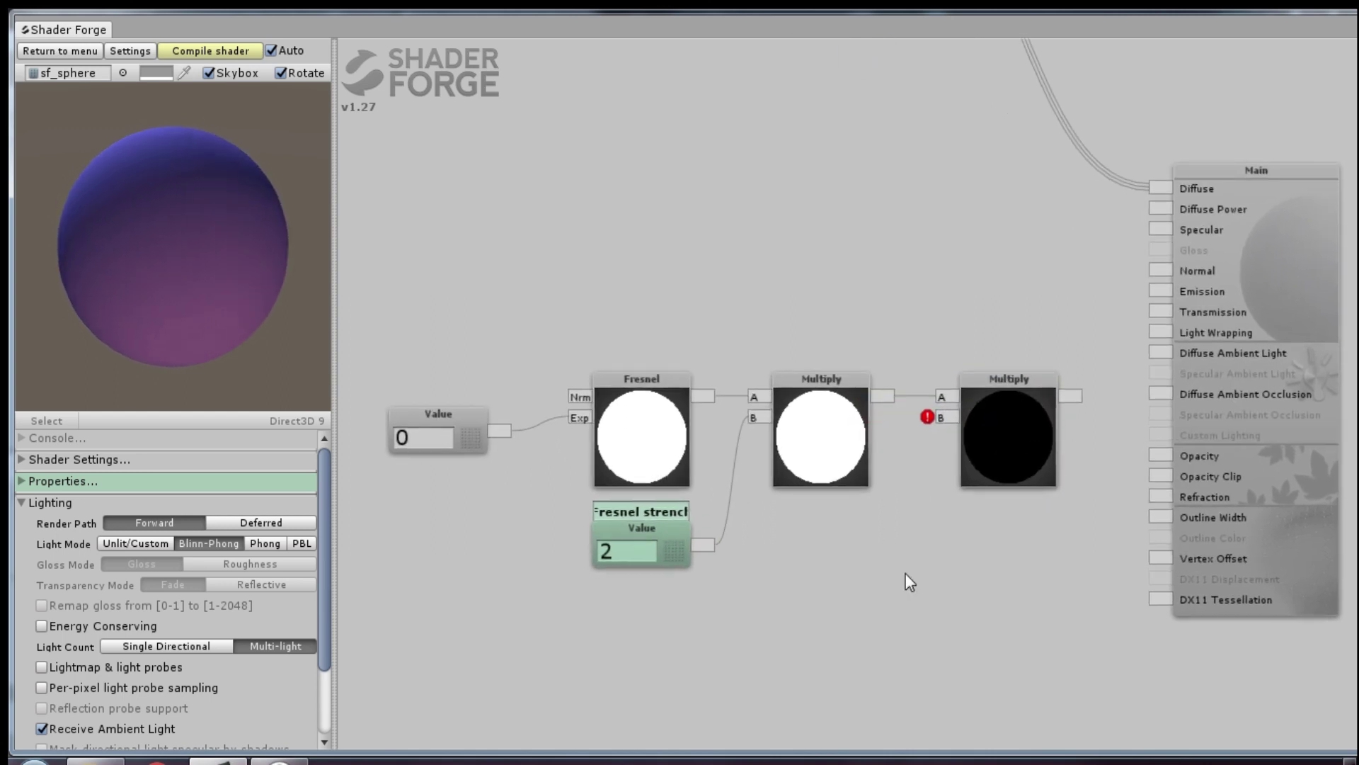
Step: Add a Cubemap property with the ice cubemap assigned, wired into the second Multiply's B
right_click(901, 572)
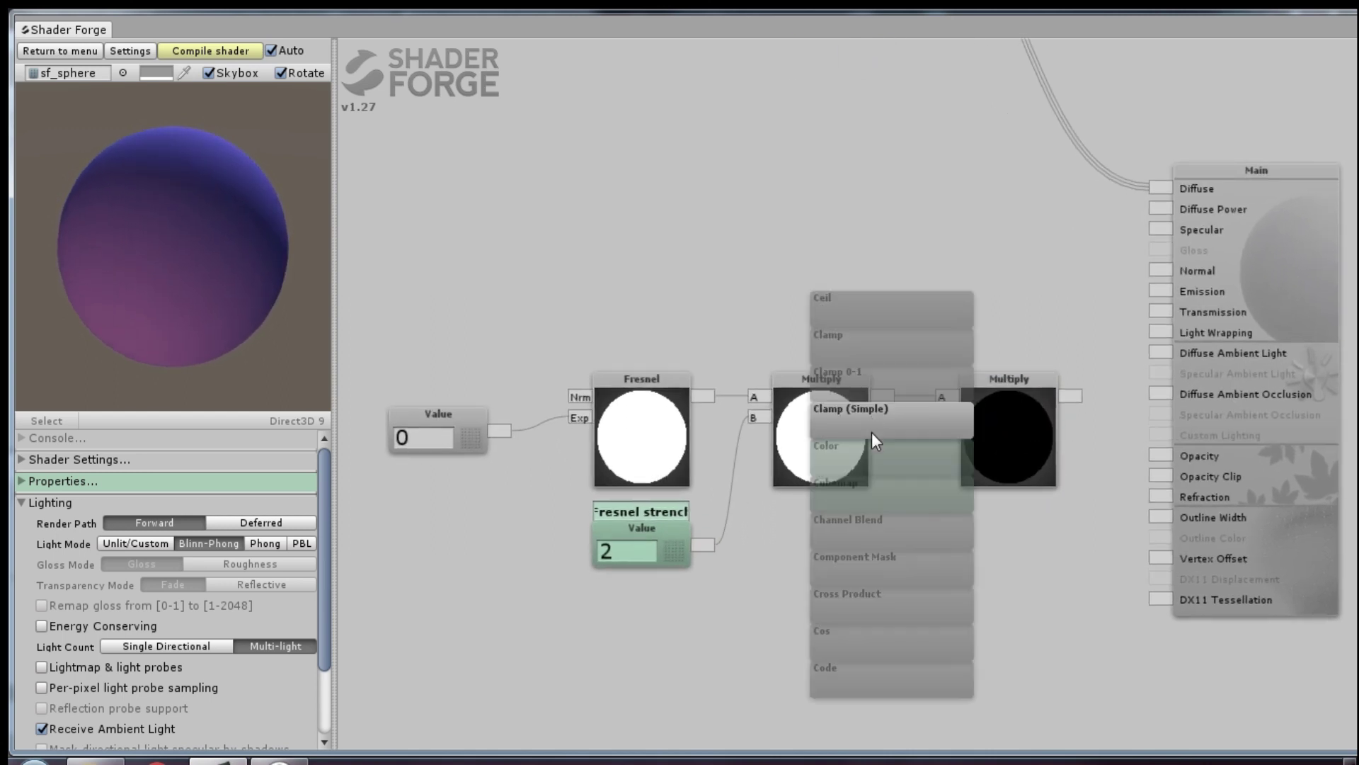
left_click(909, 588)
left_click(867, 572)
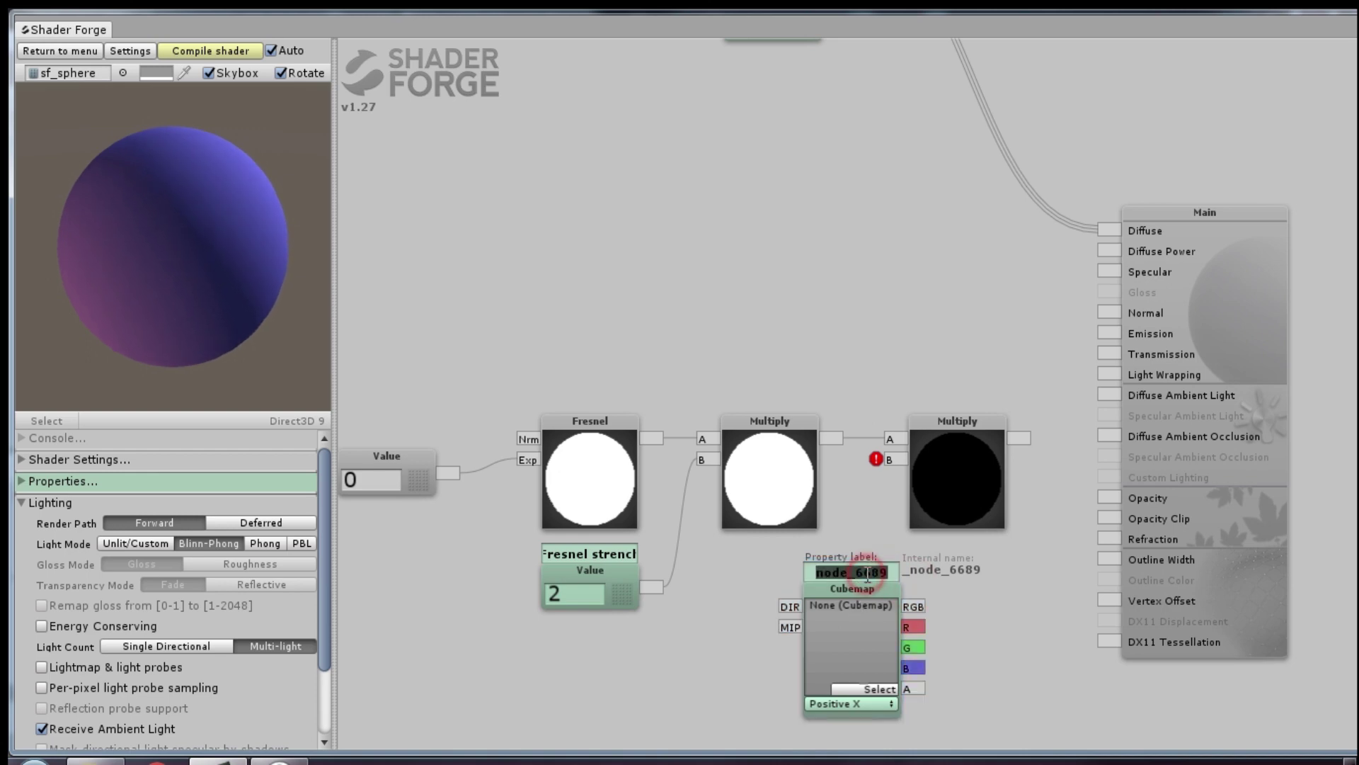
type("Cubemap")
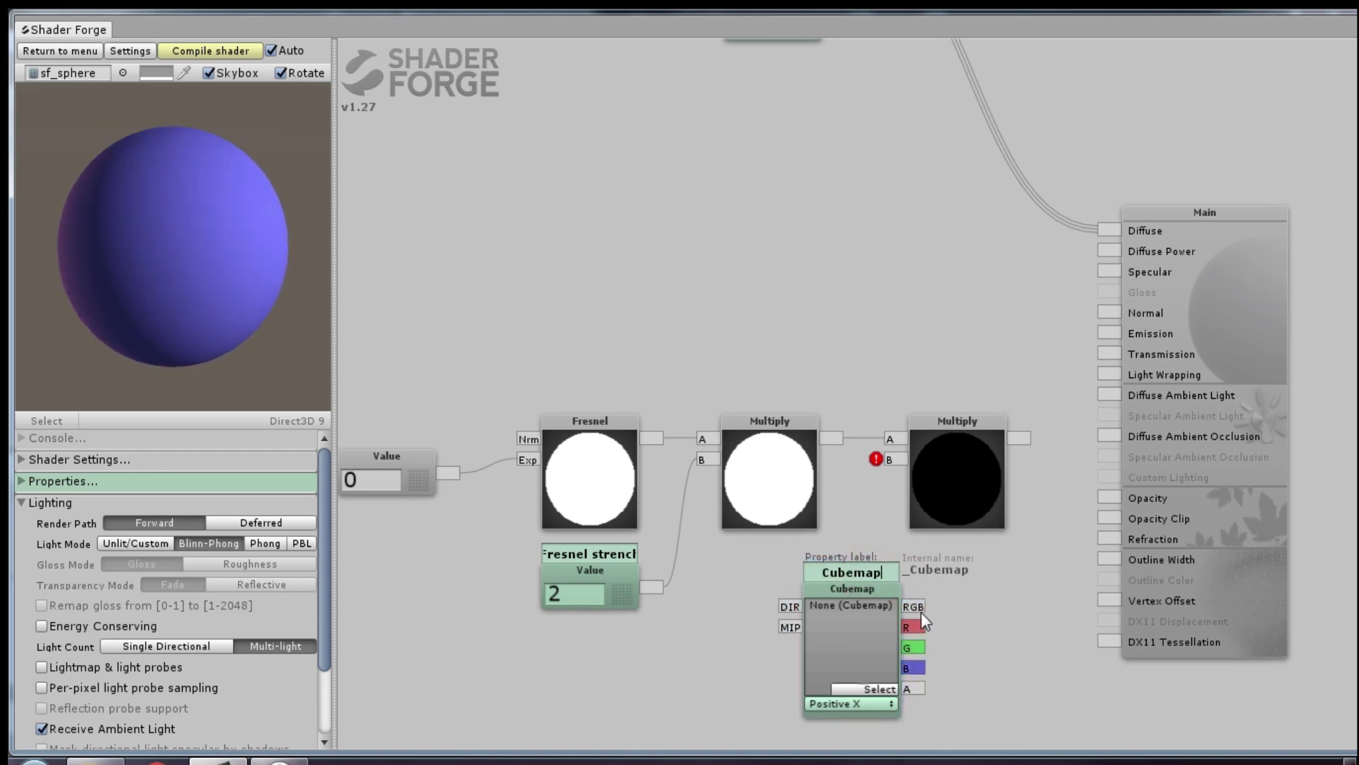
left_click_drag(922, 613, 889, 459)
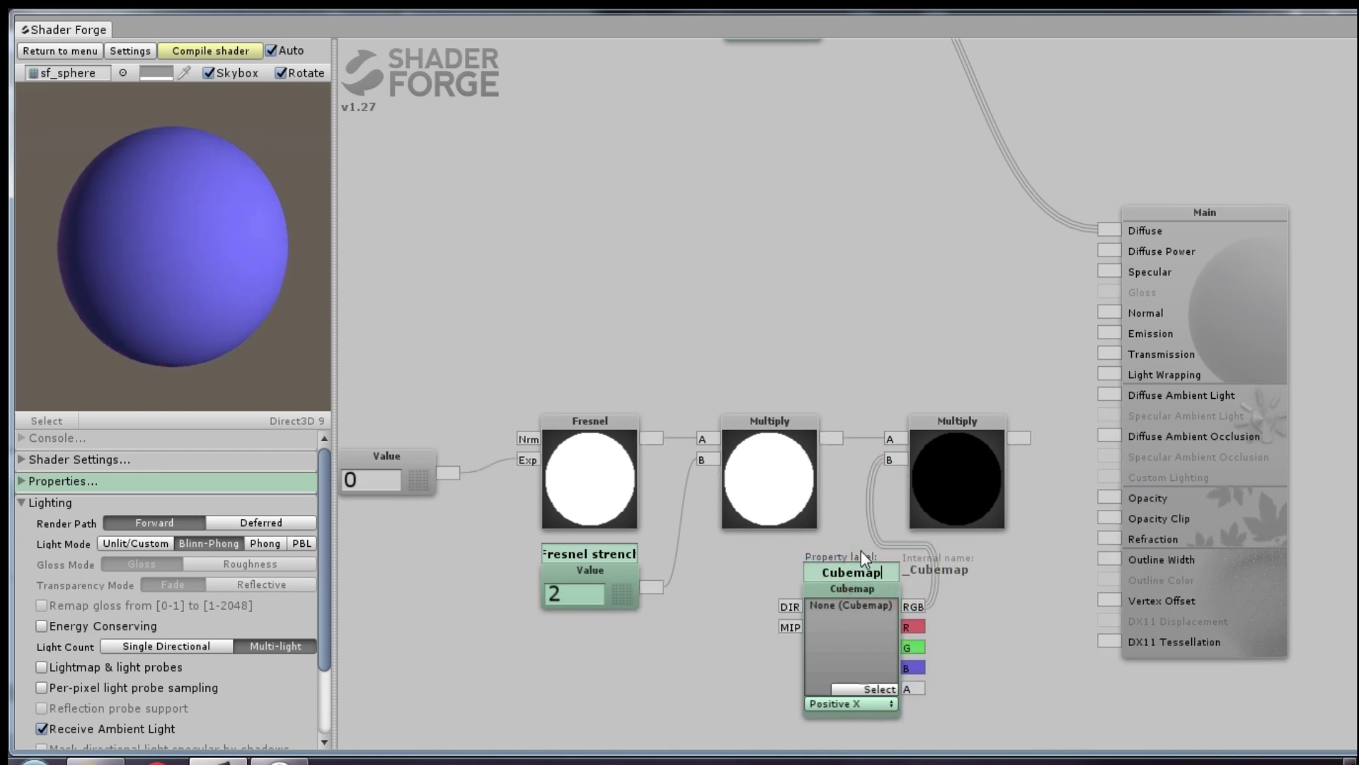
left_click_drag(857, 598, 775, 579)
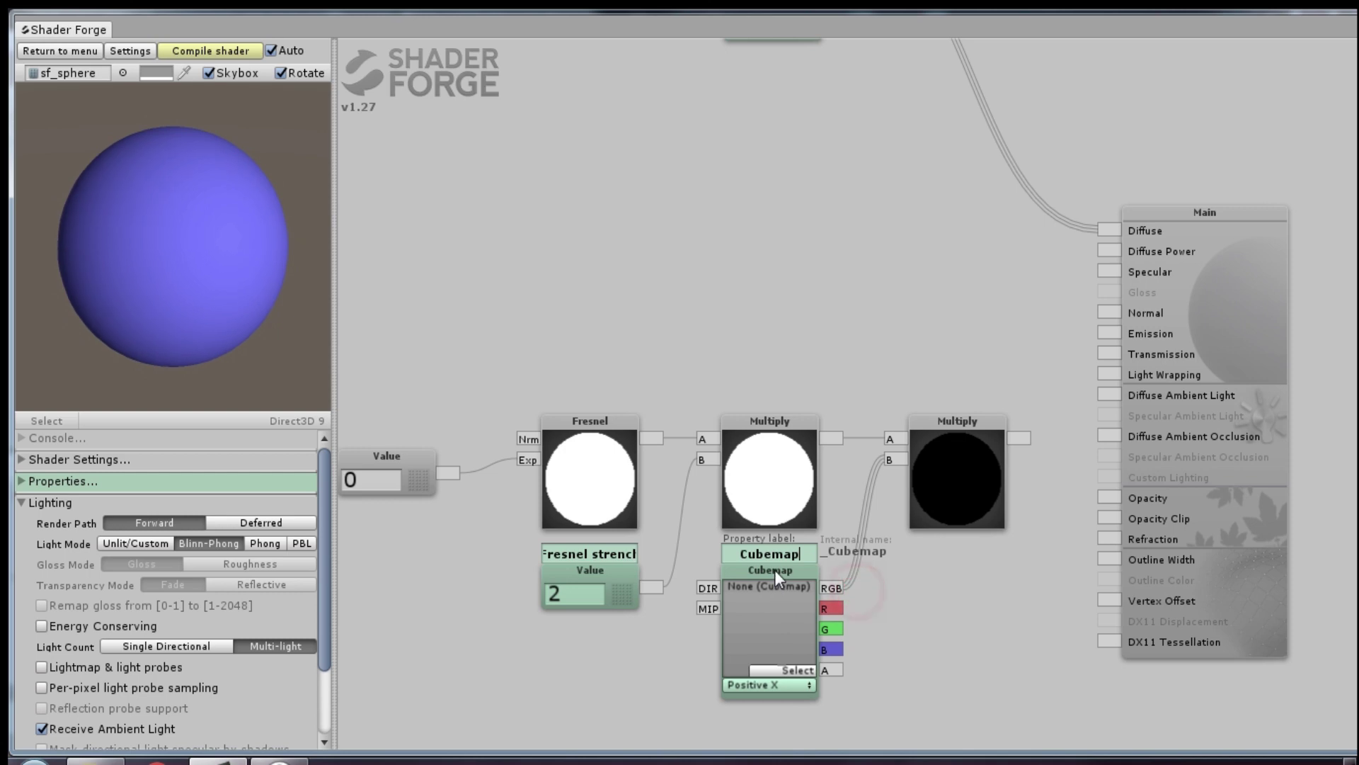
left_click(787, 671)
double_click(364, 234)
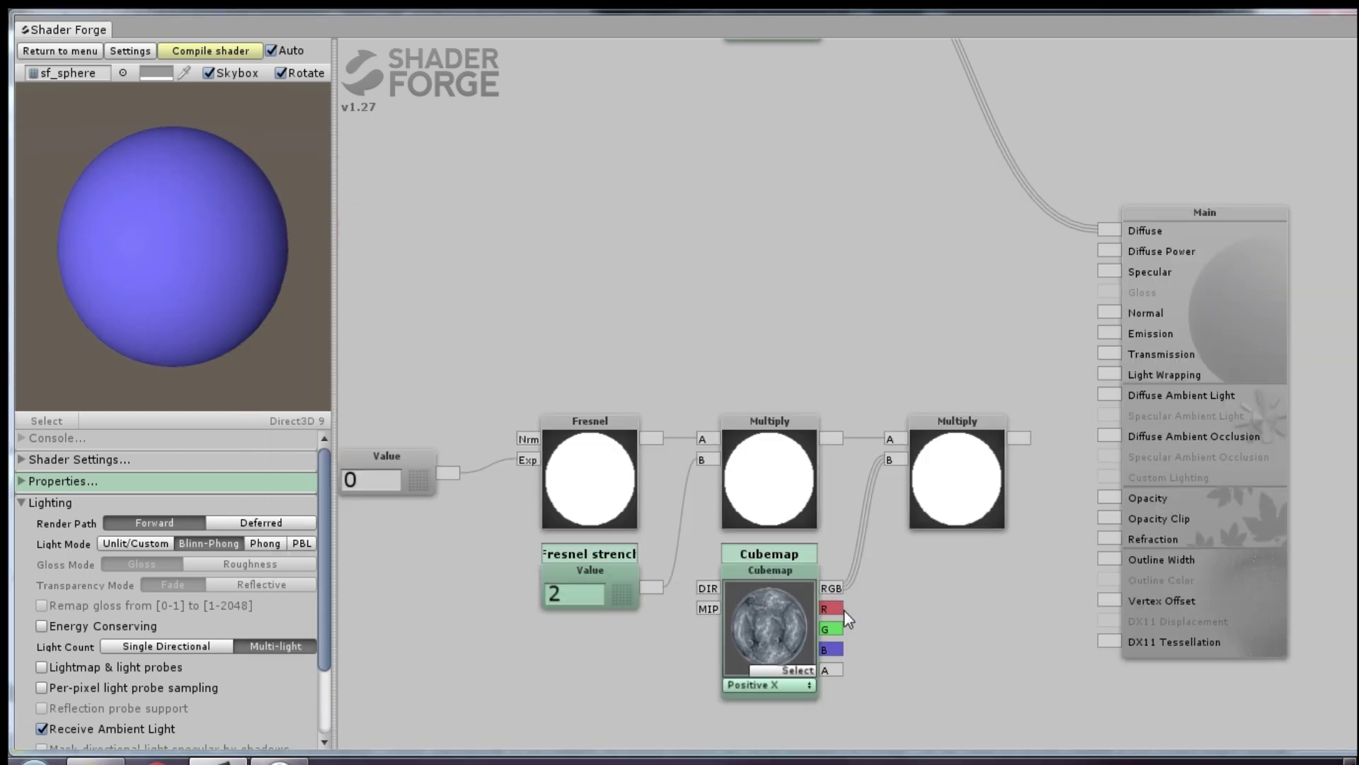
scroll(935, 469, "down", 2)
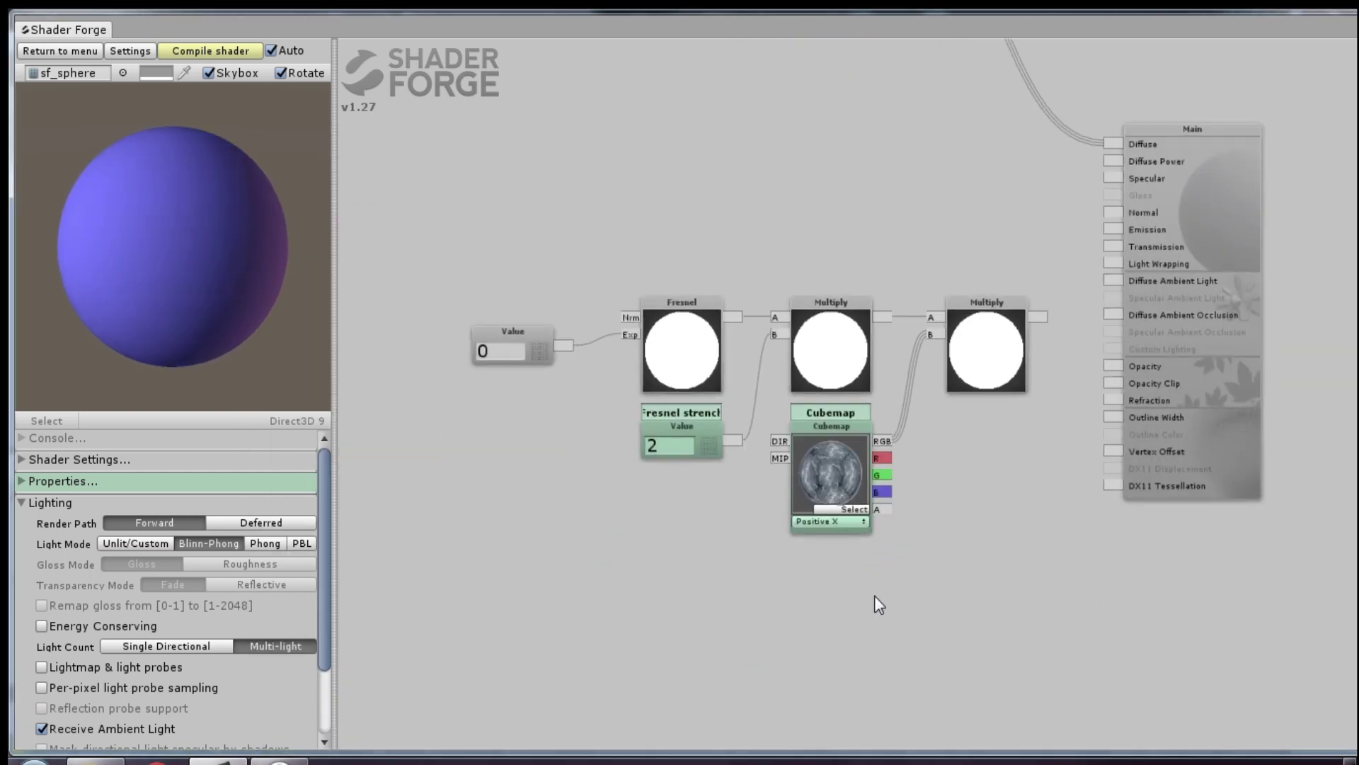
Step: Add a Texture 2D node labelled MainTex and wire its colour into the second Multiply
left_click_drag(874, 595, 854, 614)
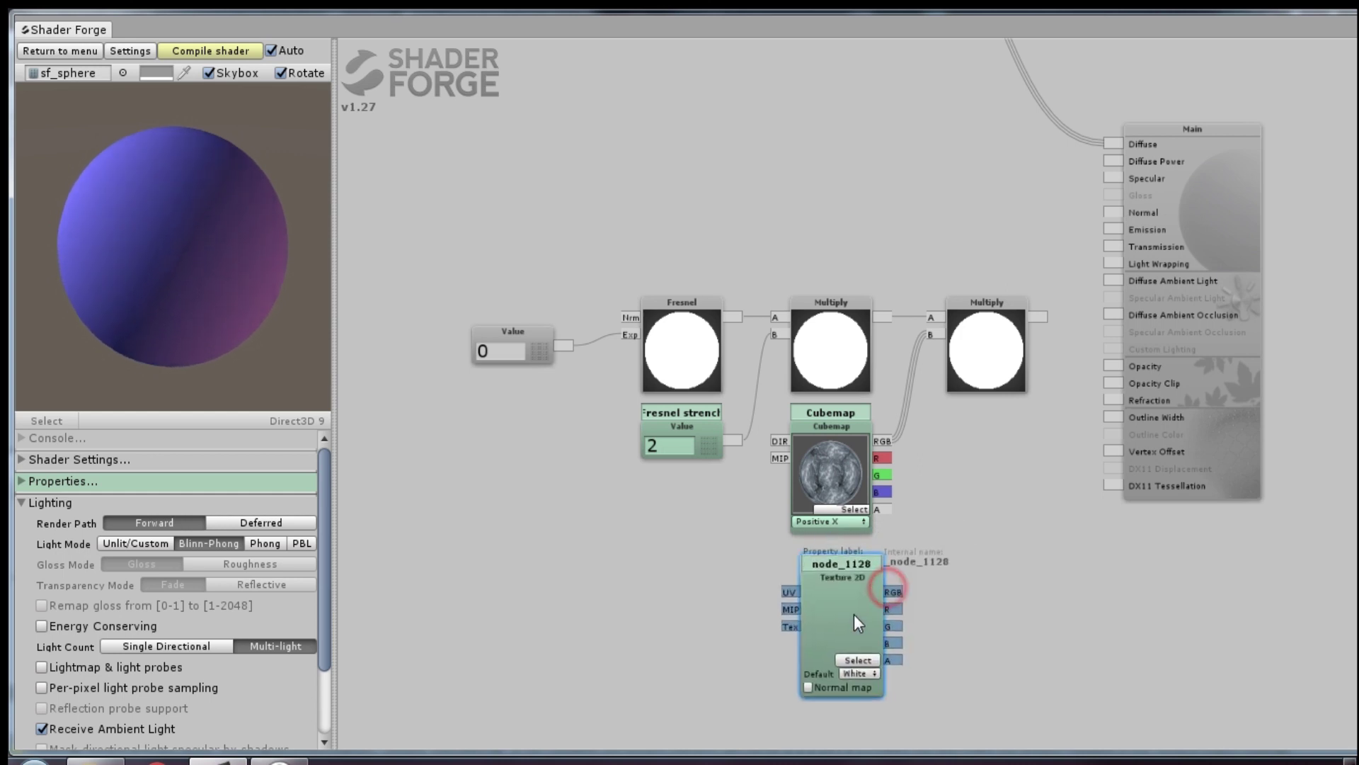
left_click(855, 566)
type("Tex")
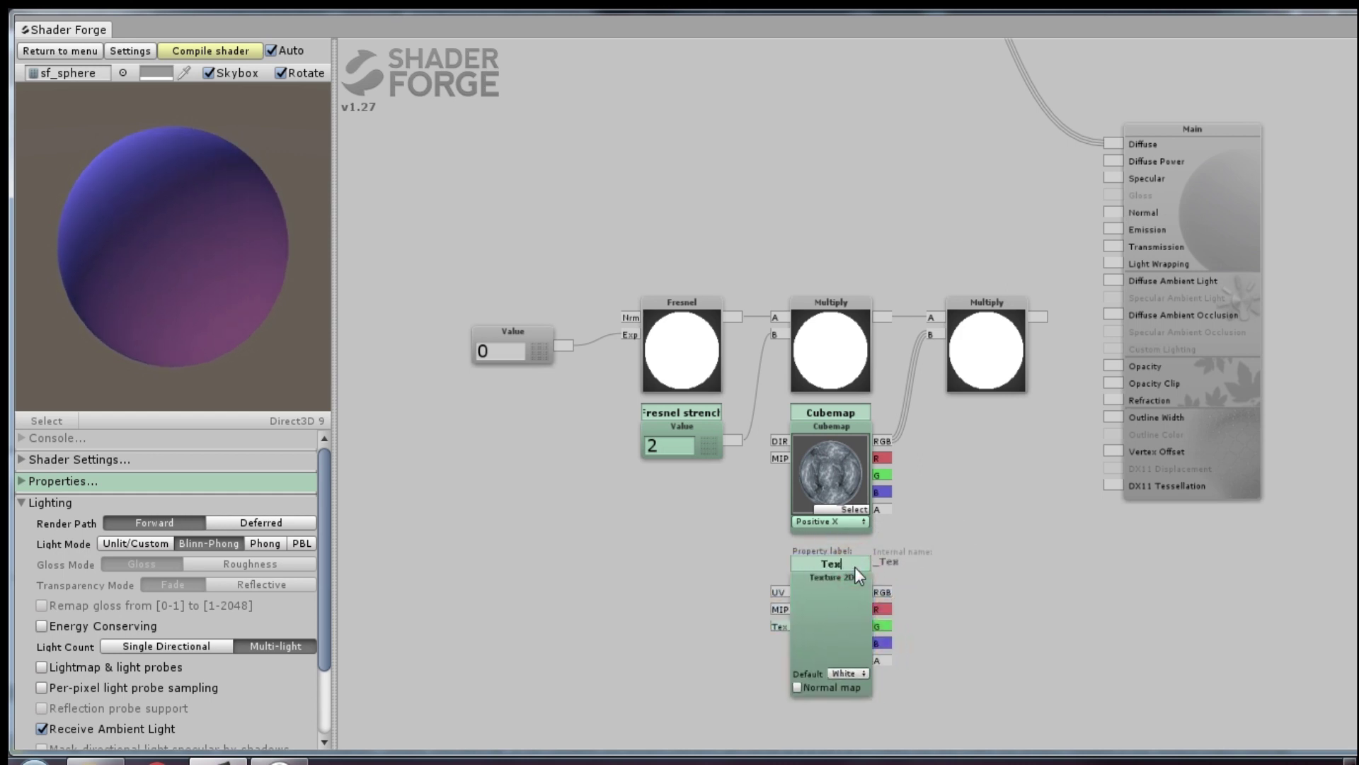
type("ture")
left_click(935, 538)
left_click_drag(884, 593, 938, 361)
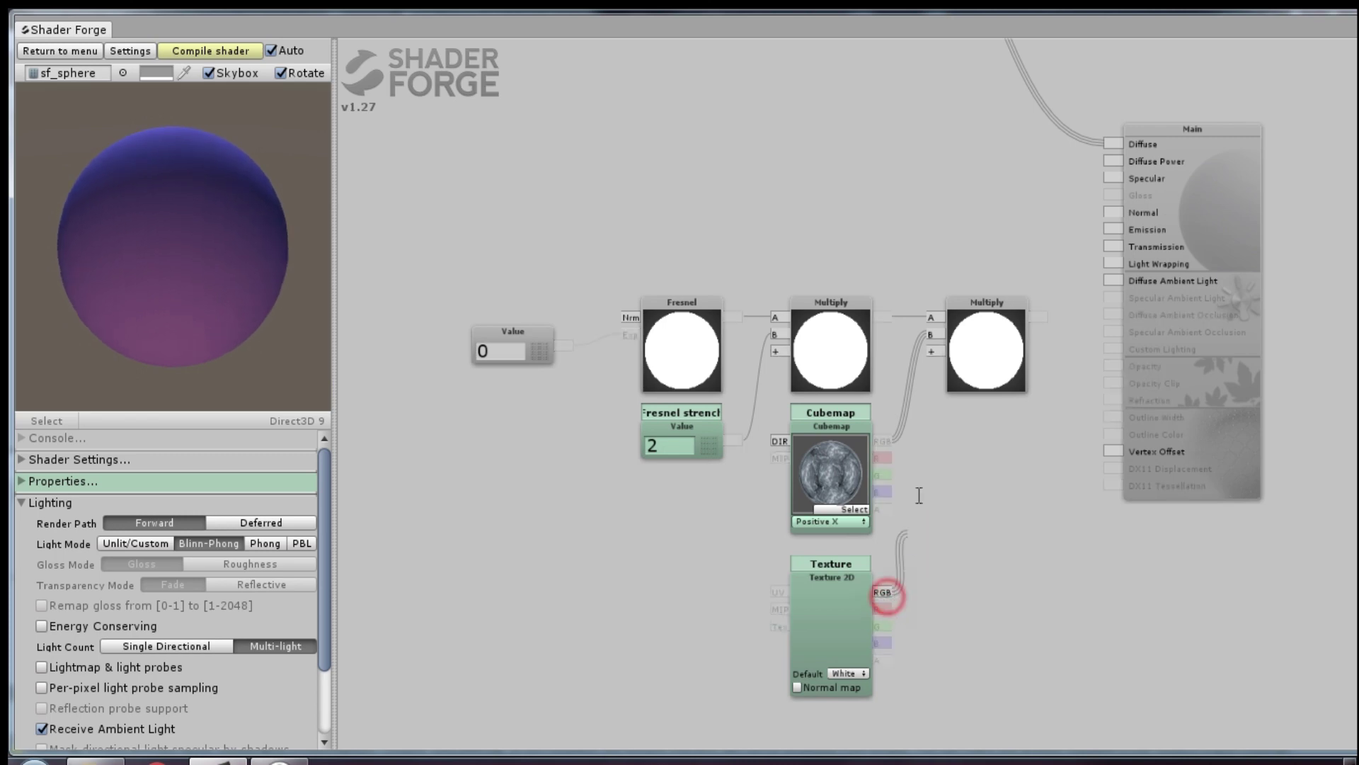
left_click(843, 567)
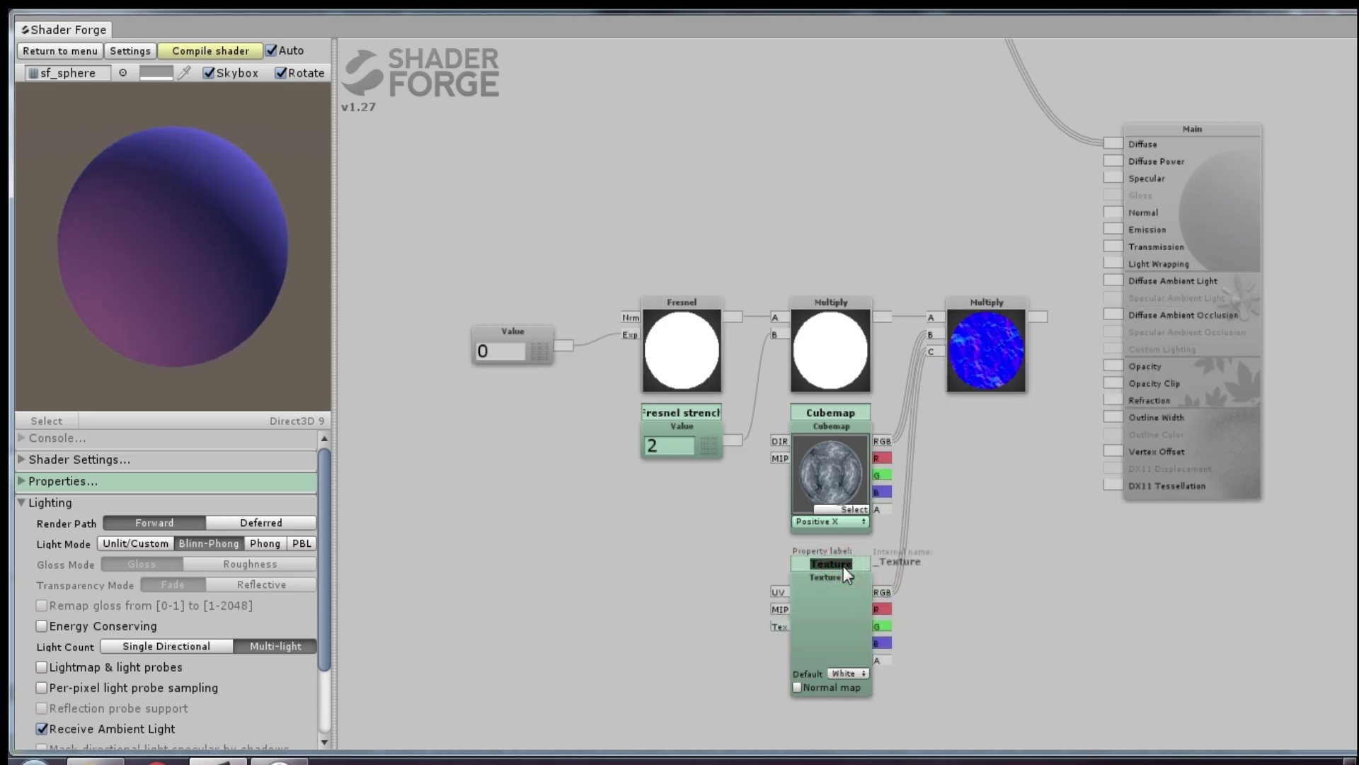
type("MainTex")
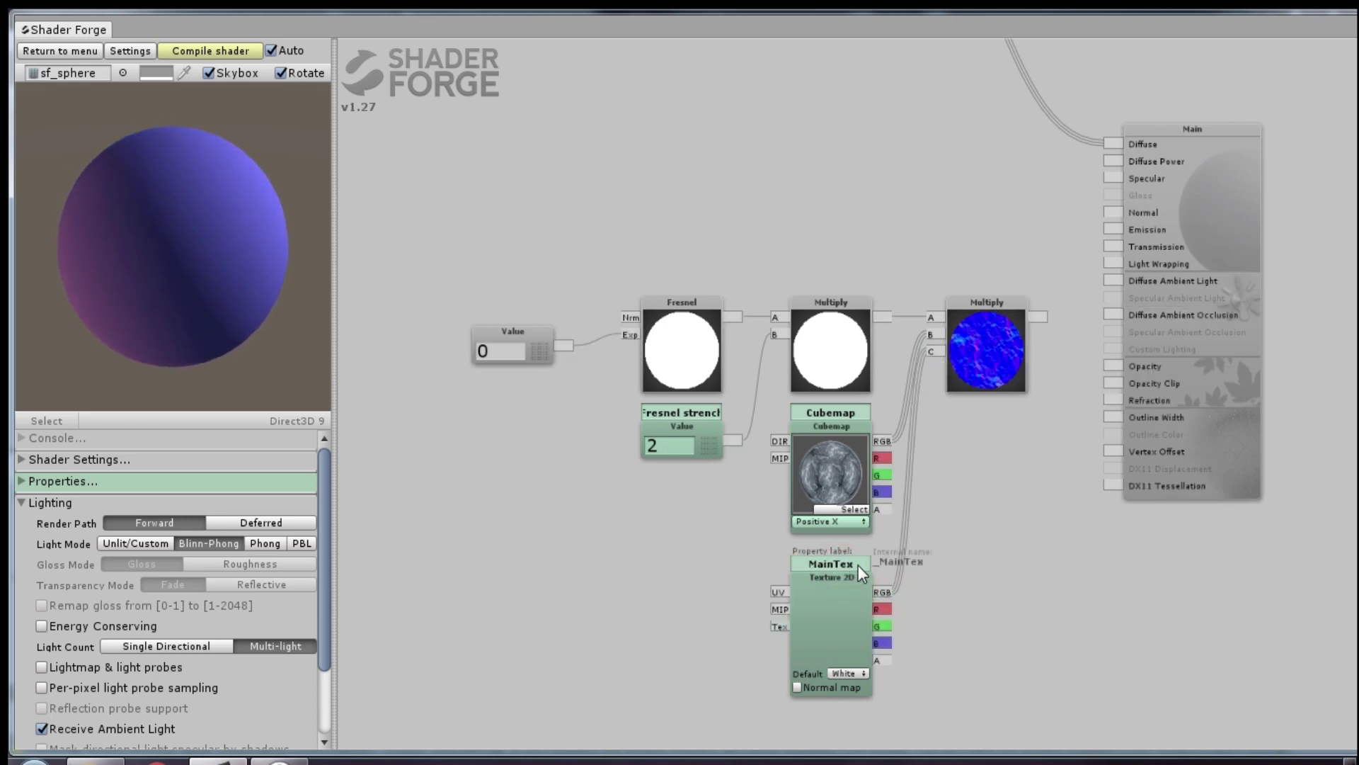
left_click(996, 578)
Step: Assign the Ice texture to the MainTex node
left_click(845, 660)
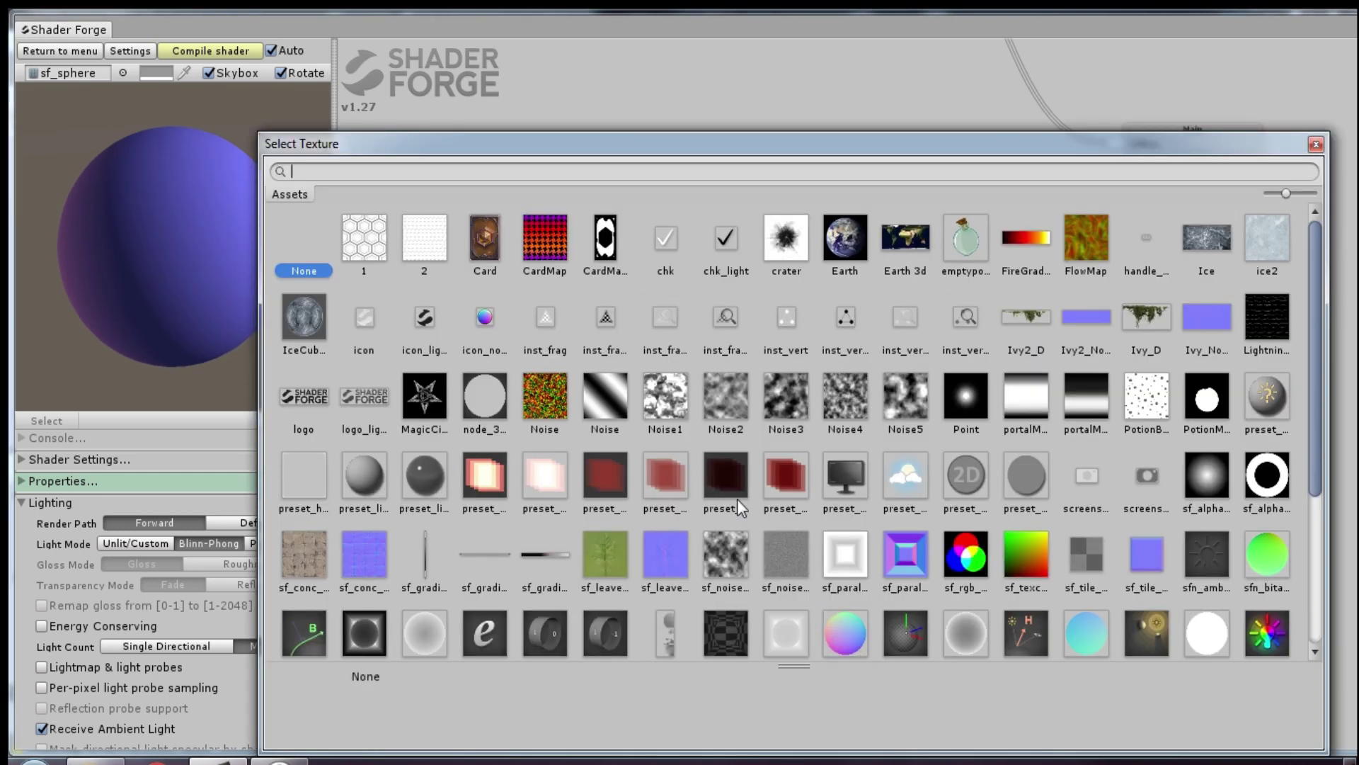
left_click(1205, 241)
left_click(1321, 146)
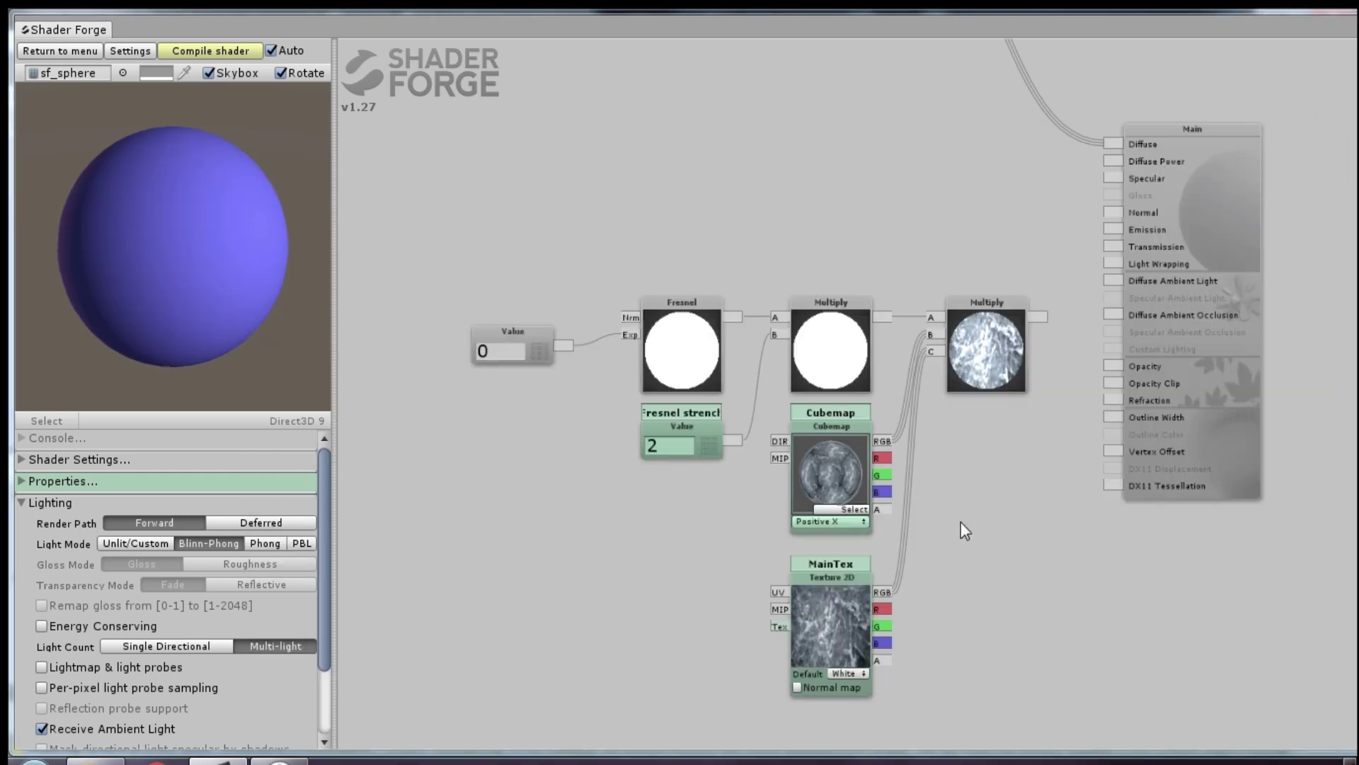
Step: Route the second Multiply through a Clamp 0-1 node into Main's Emission input
right_click(1059, 388)
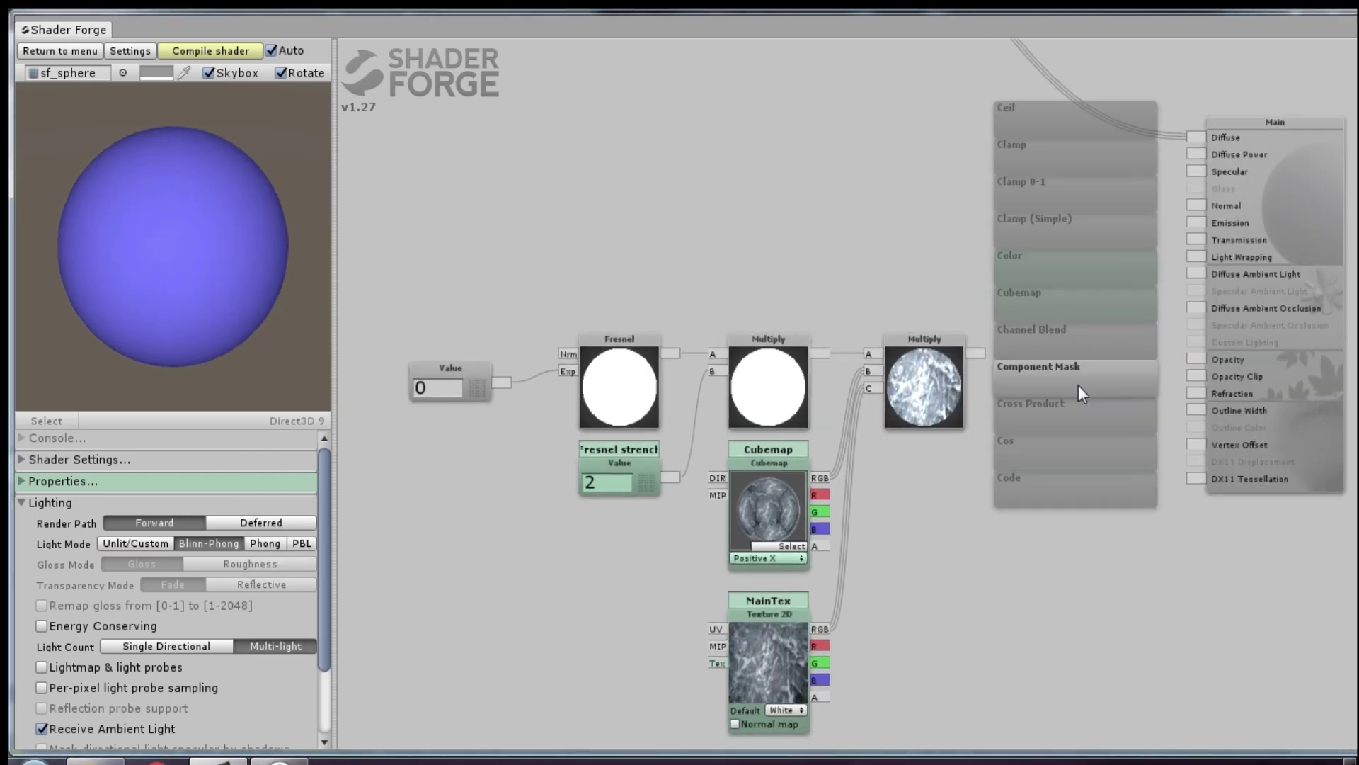
left_click(1060, 249)
mouse_move(976, 352)
left_mouse_down()
mouse_move(992, 171)
mouse_move(1056, 360)
left_mouse_up()
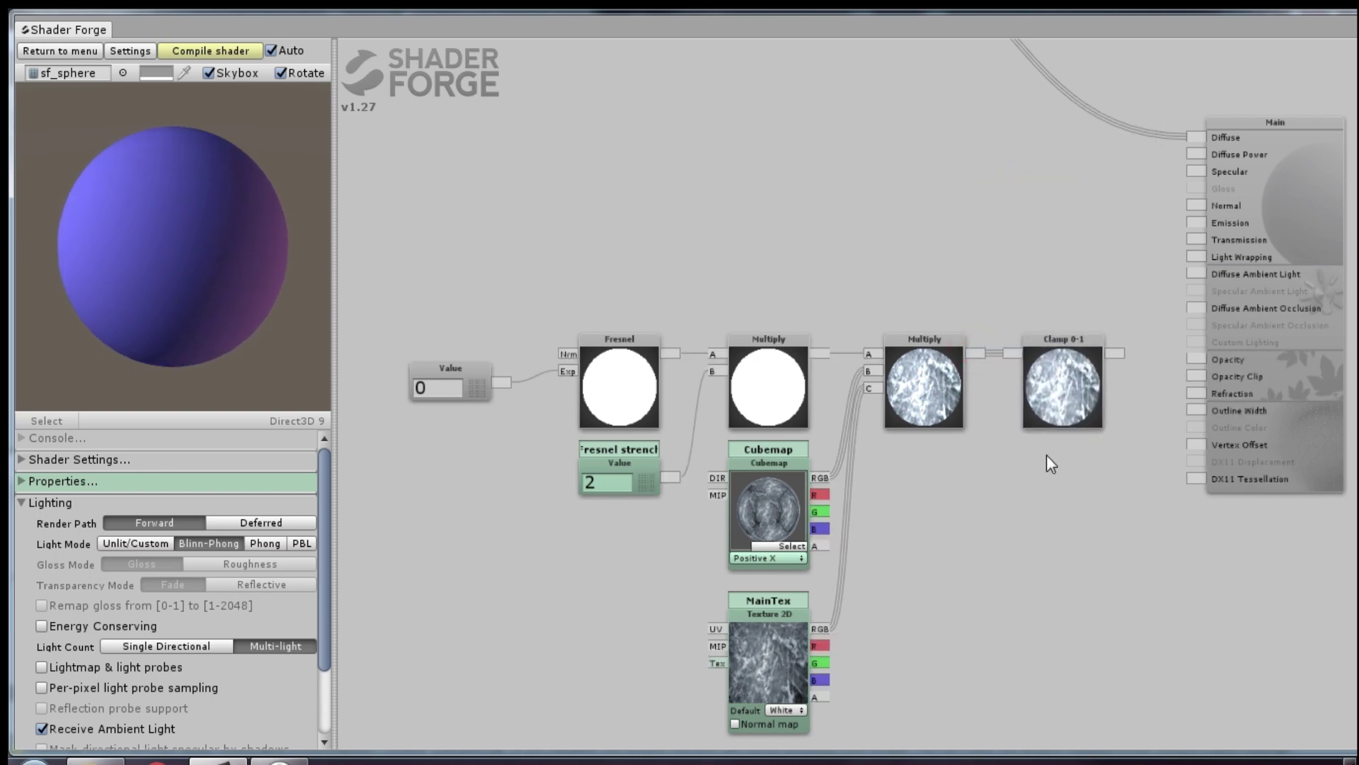
left_click_drag(1290, 396, 1336, 428)
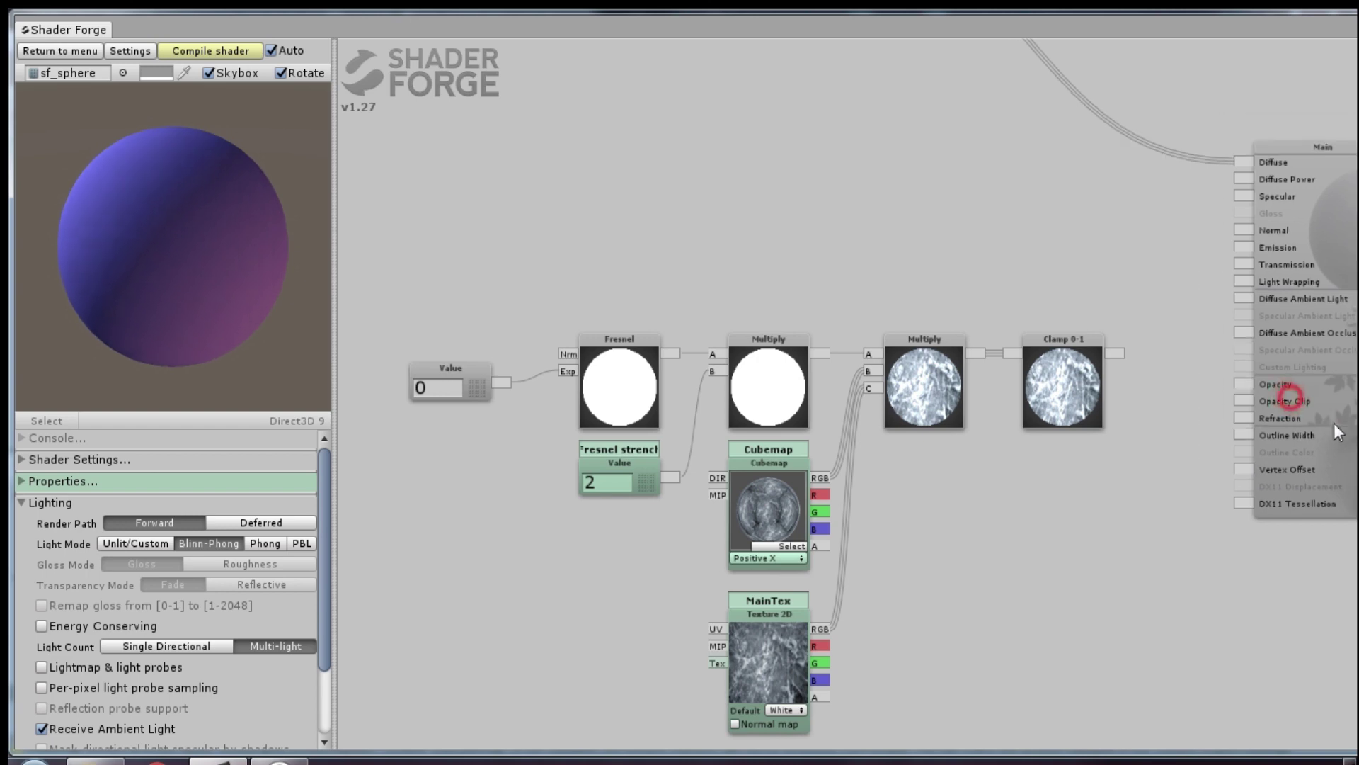
left_click_drag(1118, 354, 1235, 247)
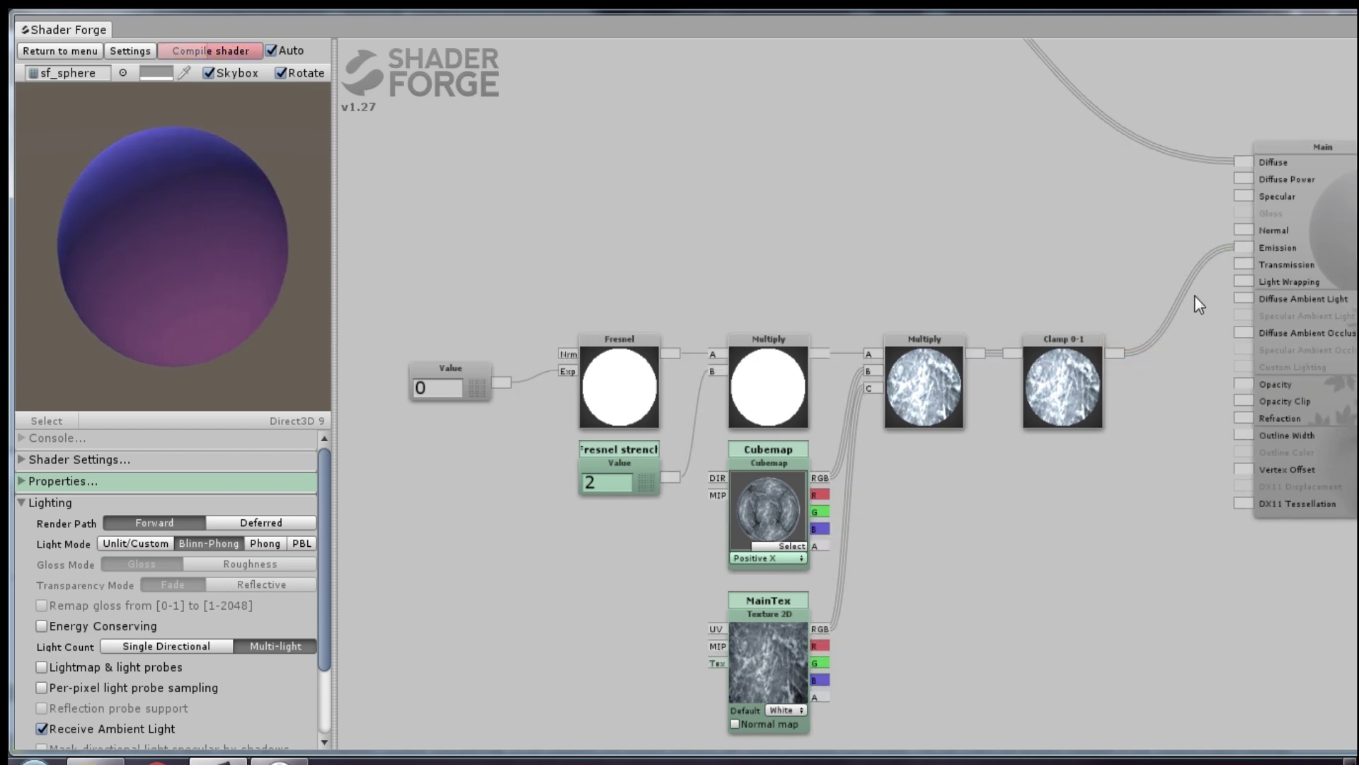
scroll(1165, 461, "down", 1)
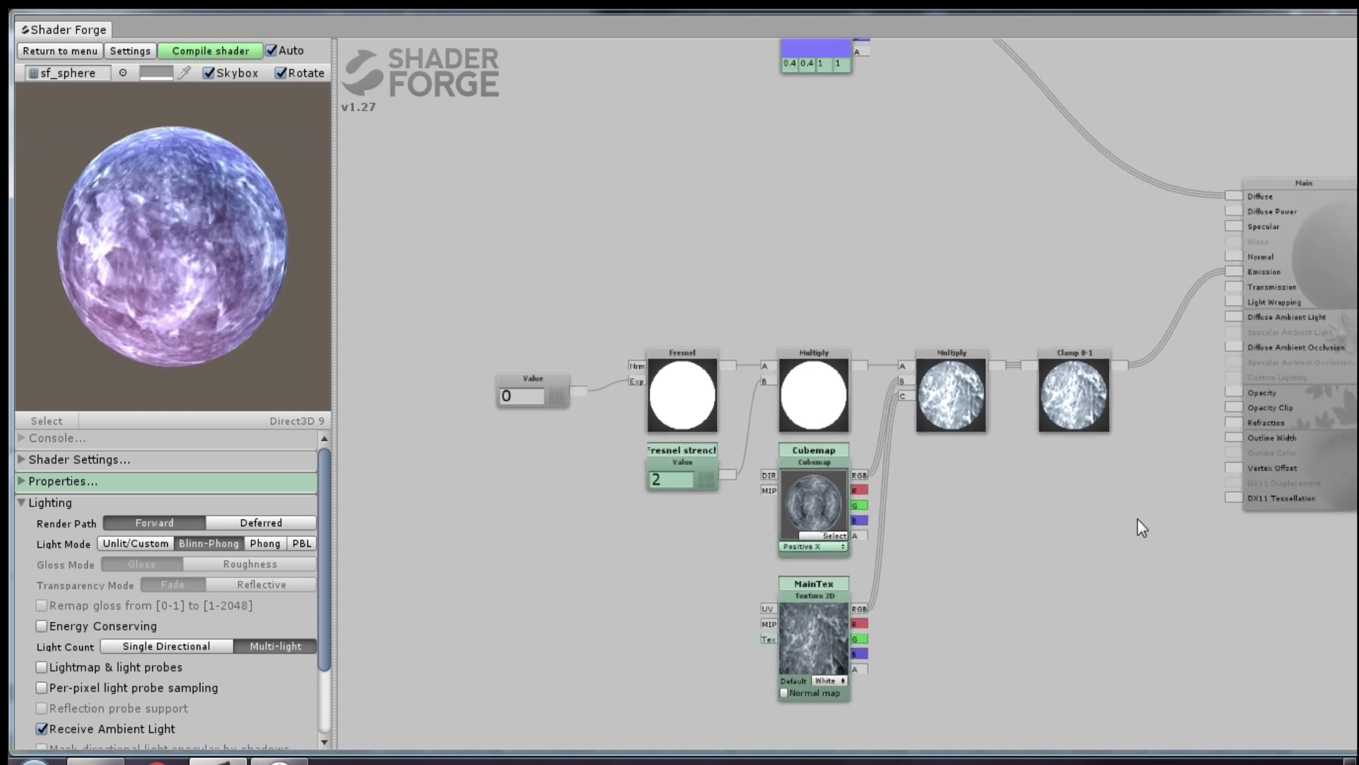
Step: Add a Slider node labelled Opacity, discarding a mistakenly placed One Minus node
key("o")
left_click(1110, 514)
key("Delete")
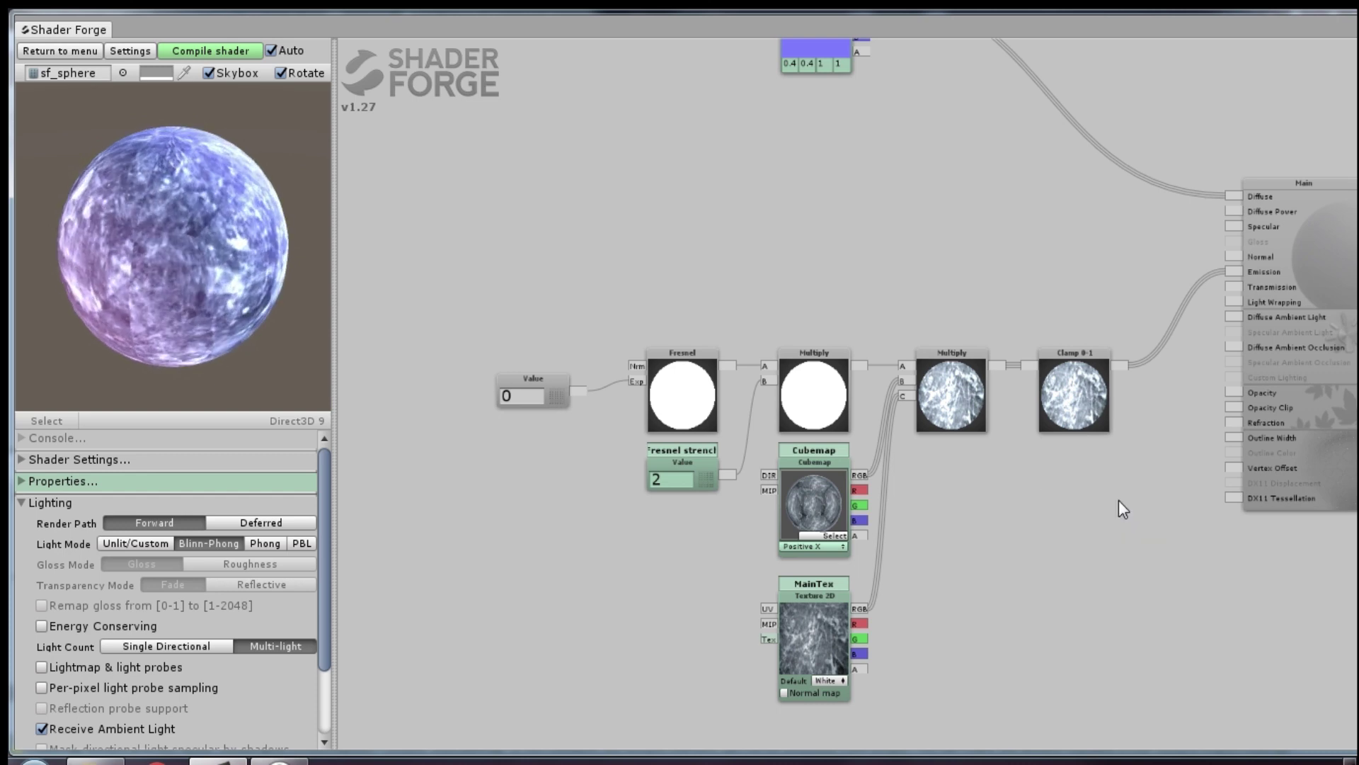
key("o")
key("s")
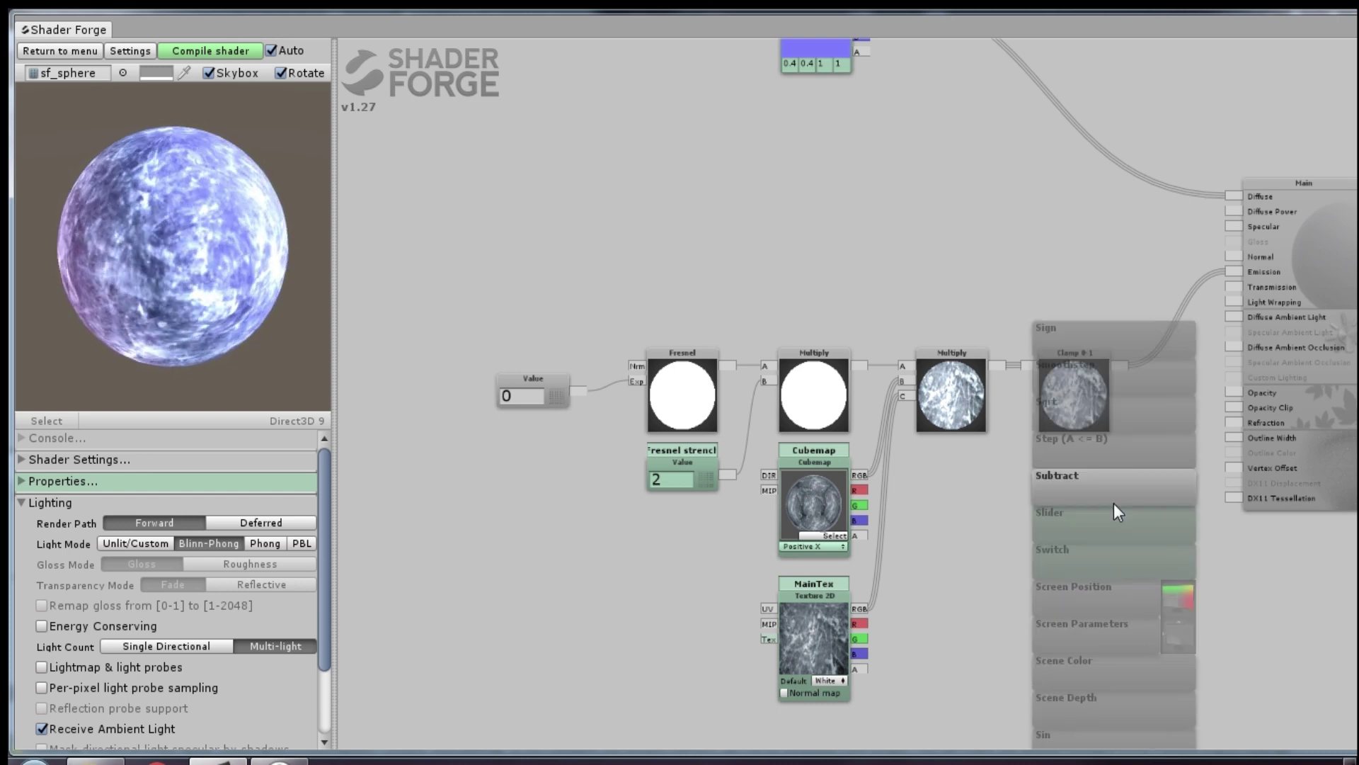
left_click(1114, 504)
left_click(1124, 501)
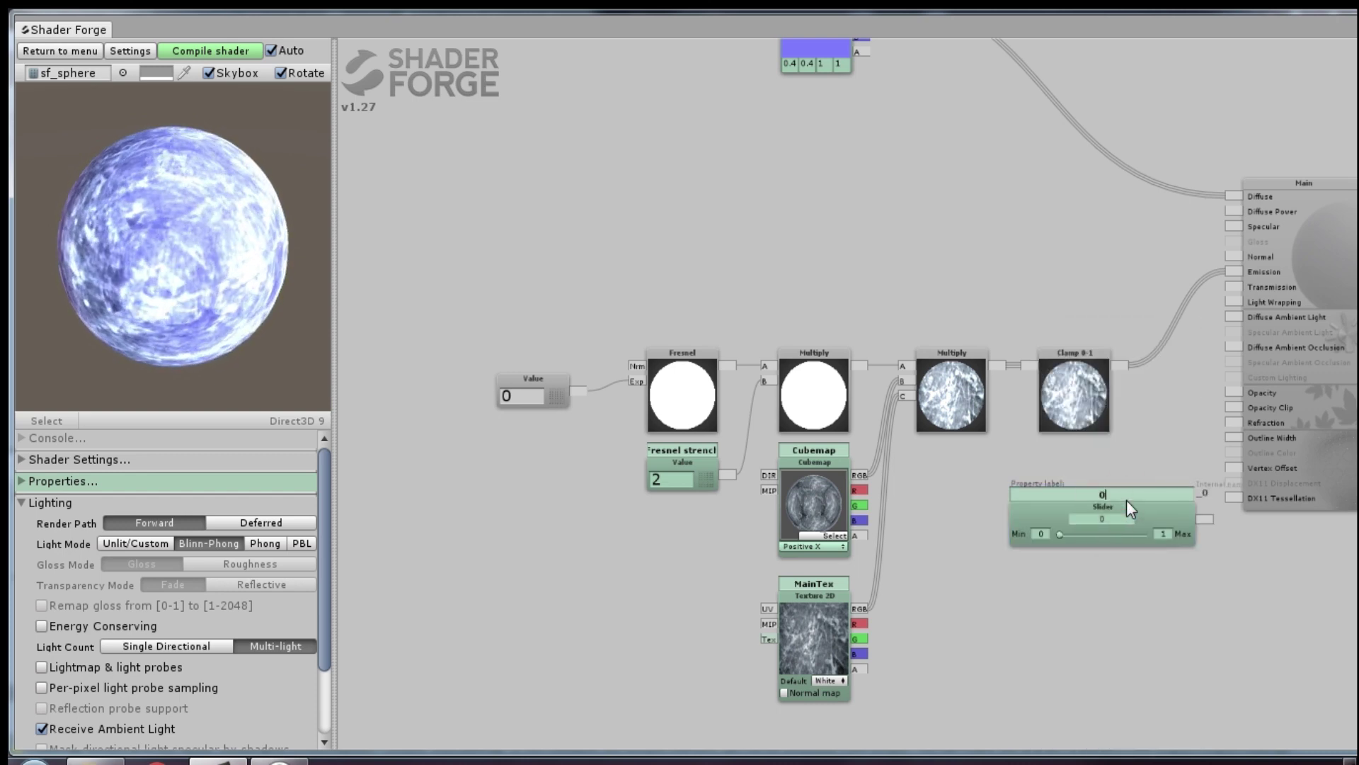
type("Opacity")
left_click(1117, 551)
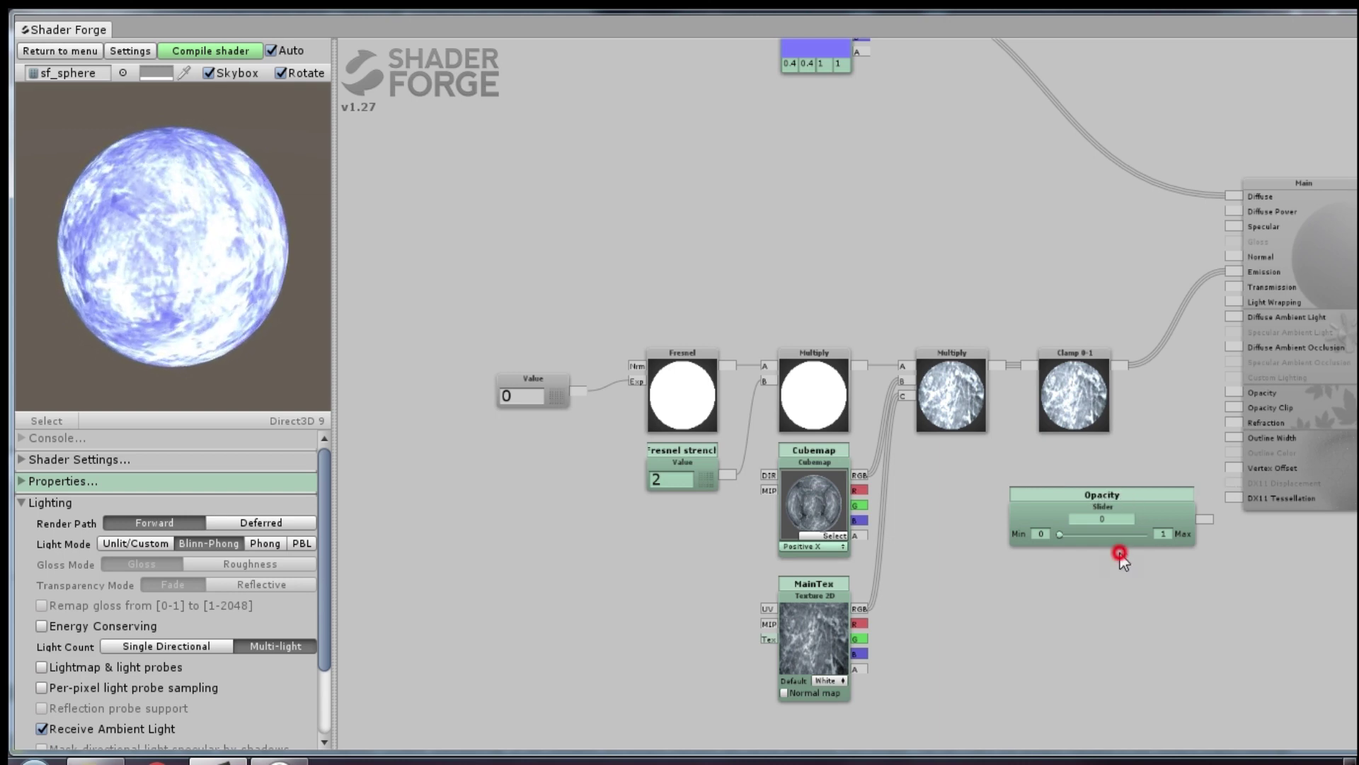
Step: Connect the Opacity slider to Main's Opacity, set it to about 0.255, and recompile
left_click_drag(1206, 517, 1233, 392)
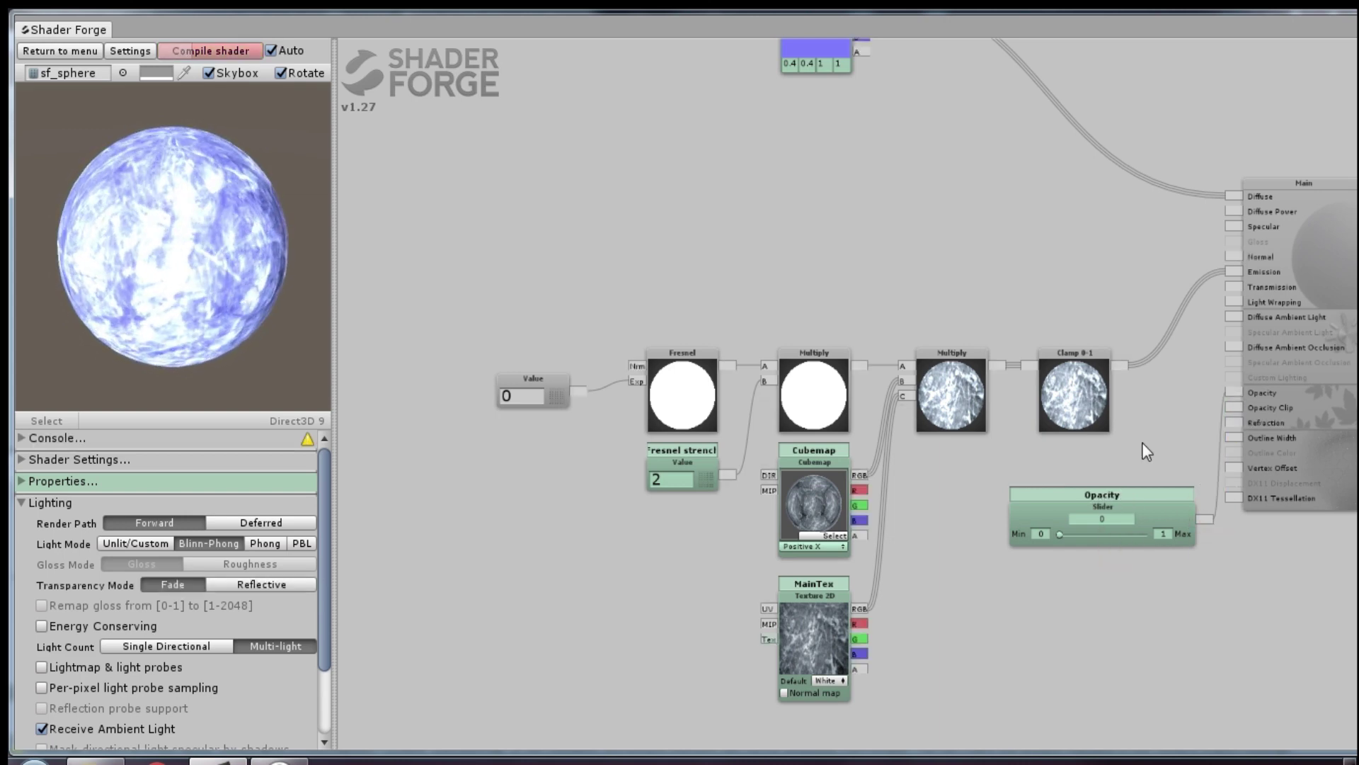
left_click_drag(1353, 394, 1134, 371)
left_click(843, 515)
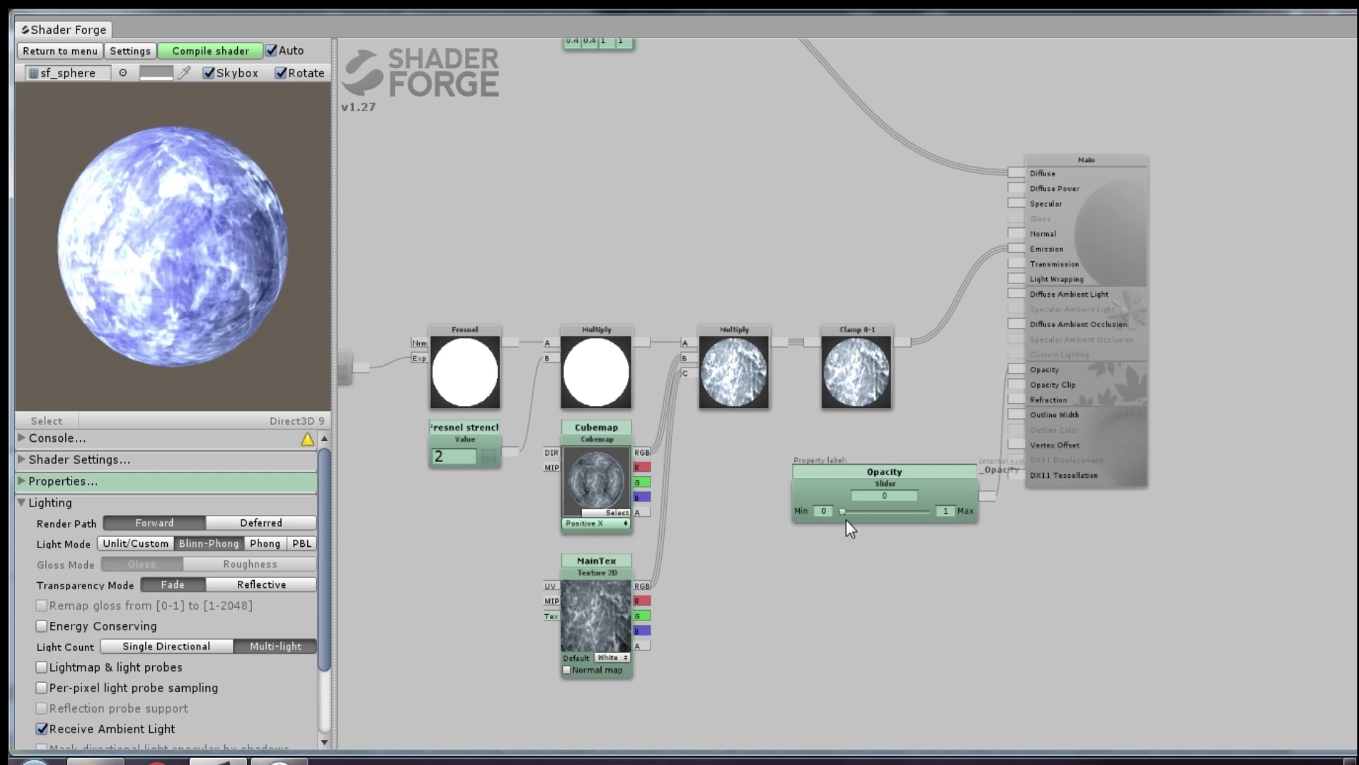
left_click_drag(947, 468, 918, 486)
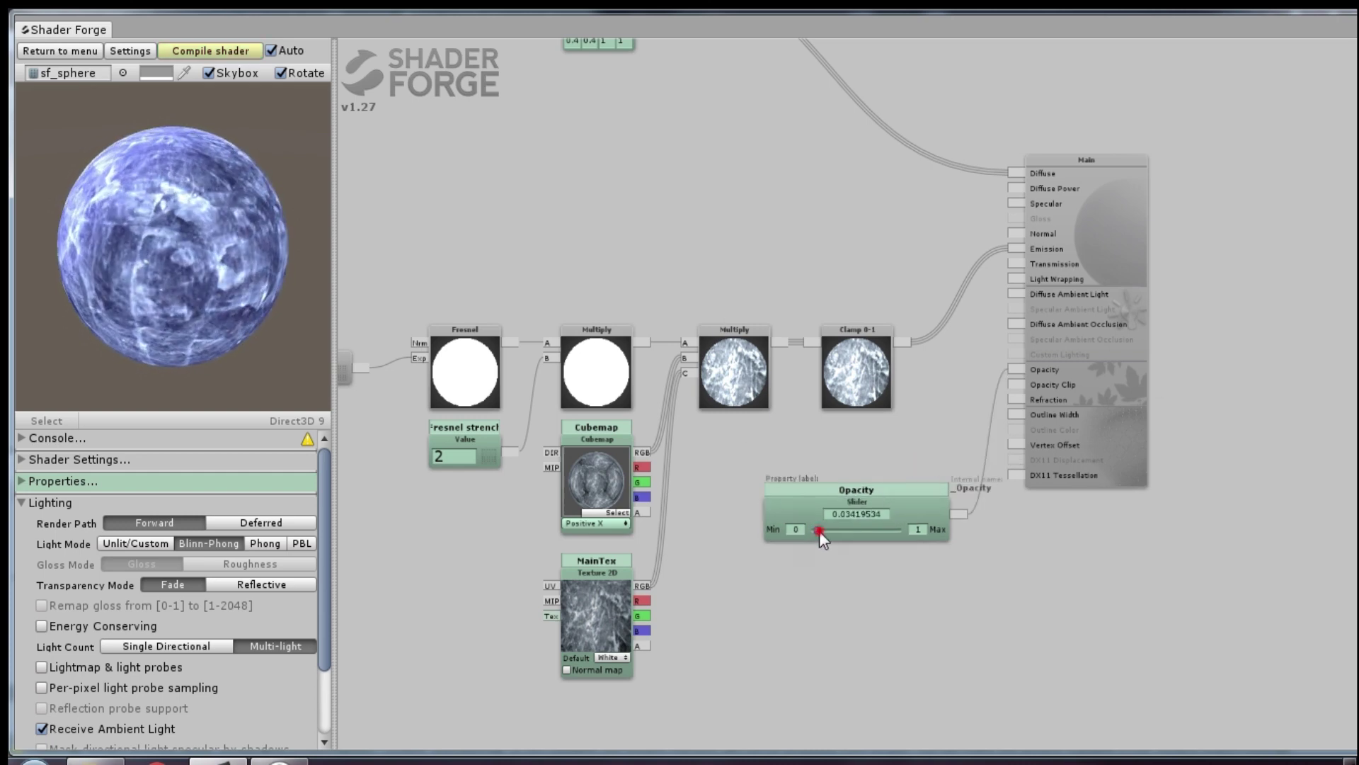
left_click_drag(818, 530, 836, 529)
left_click(218, 49)
Step: Move the Color node up and to the right to free up space
left_click_drag(549, 225, 756, 406)
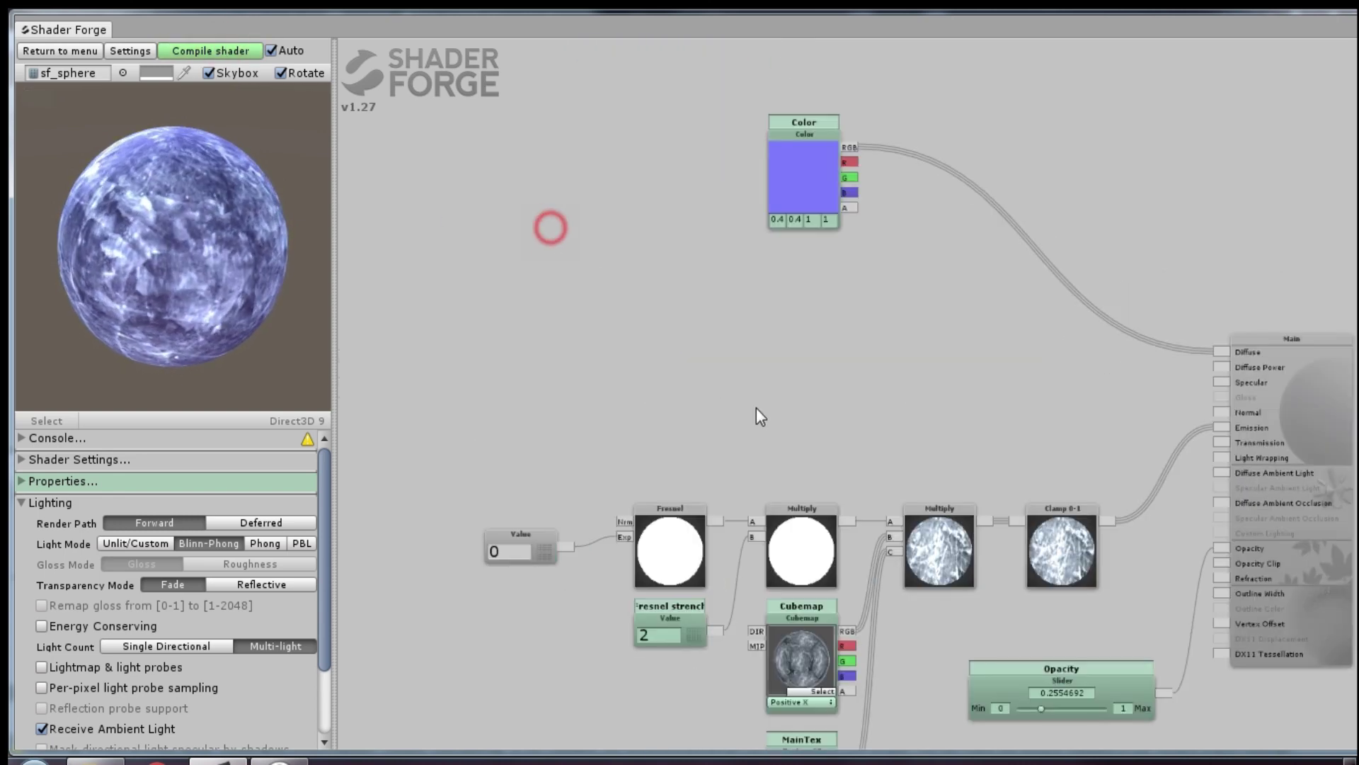
left_click_drag(800, 190, 926, 94)
left_click(881, 244)
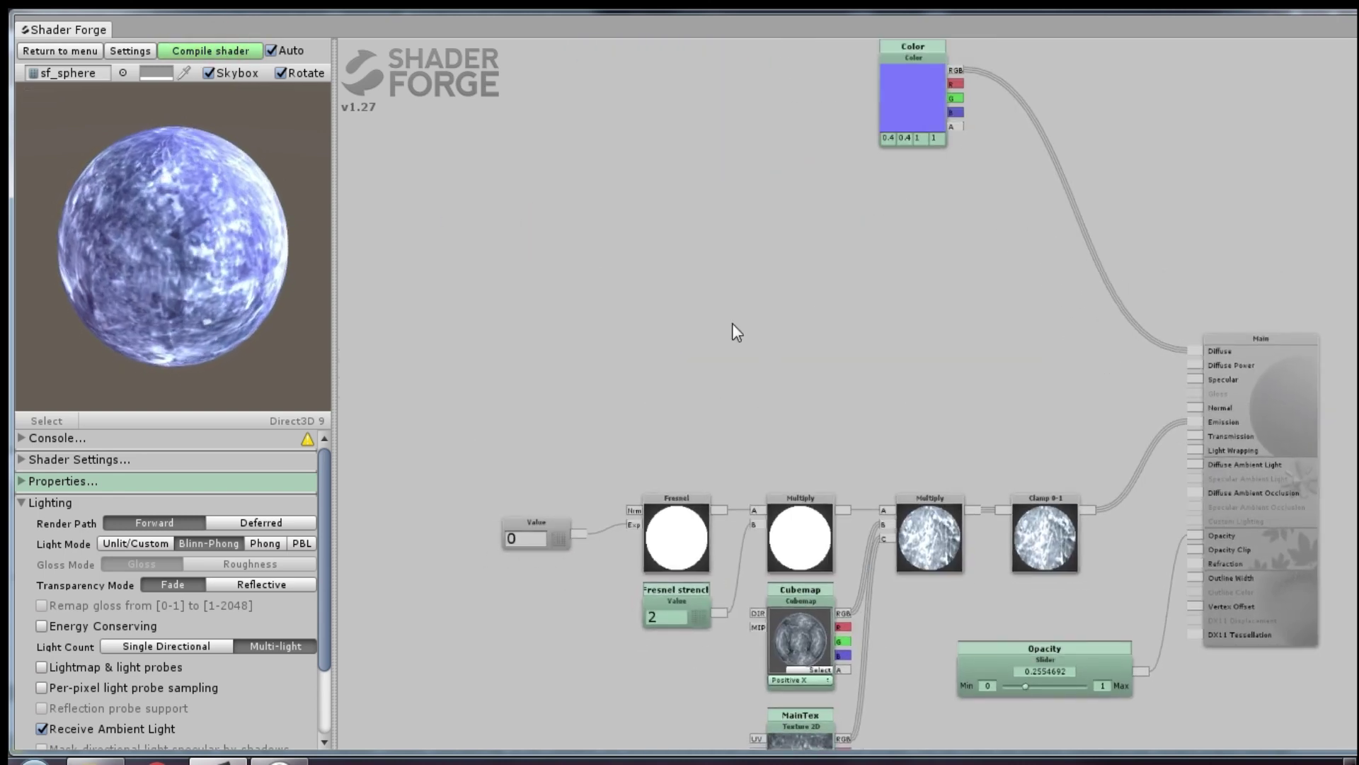
Step: Add a Texture 2D node labelled Normal Map, flag it as normal map, and load wavesNormalMap
key("t")
left_click(708, 306)
left_click(716, 264)
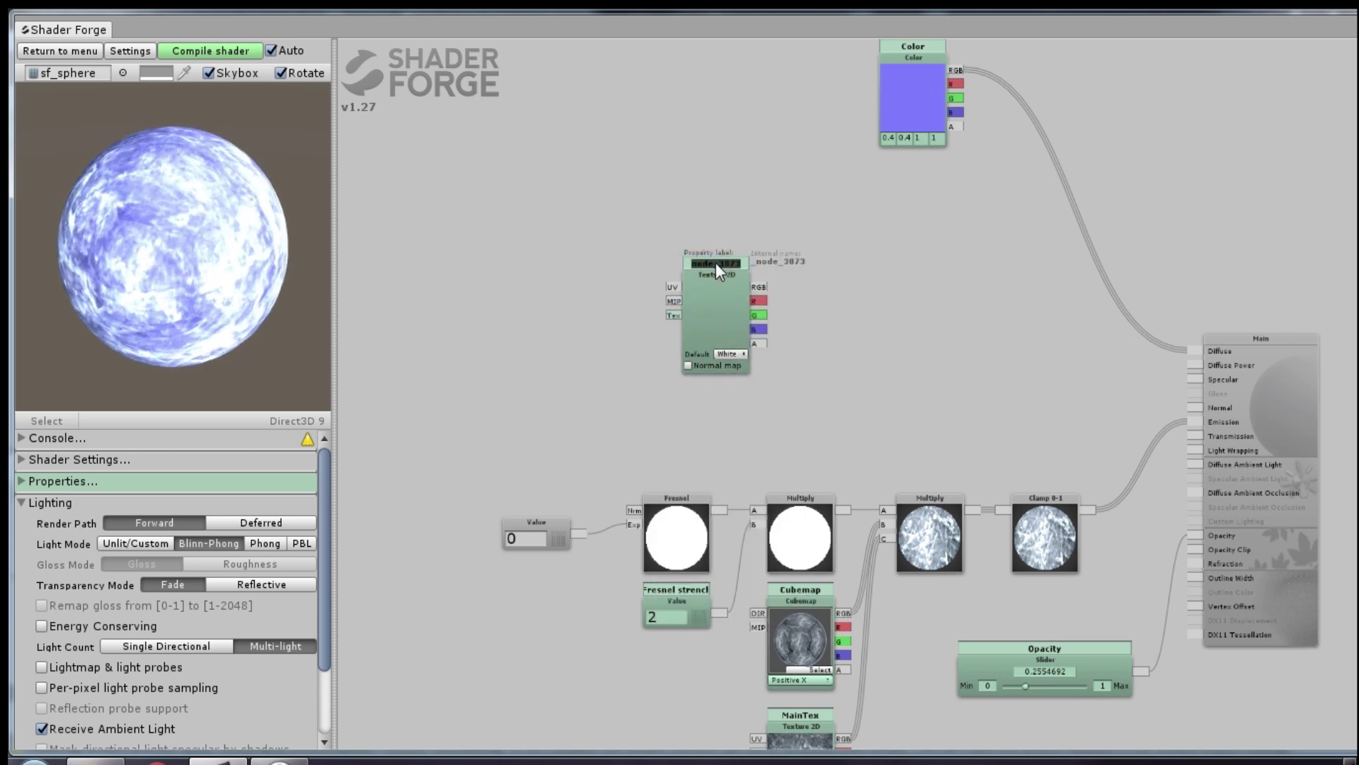
type("Normal")
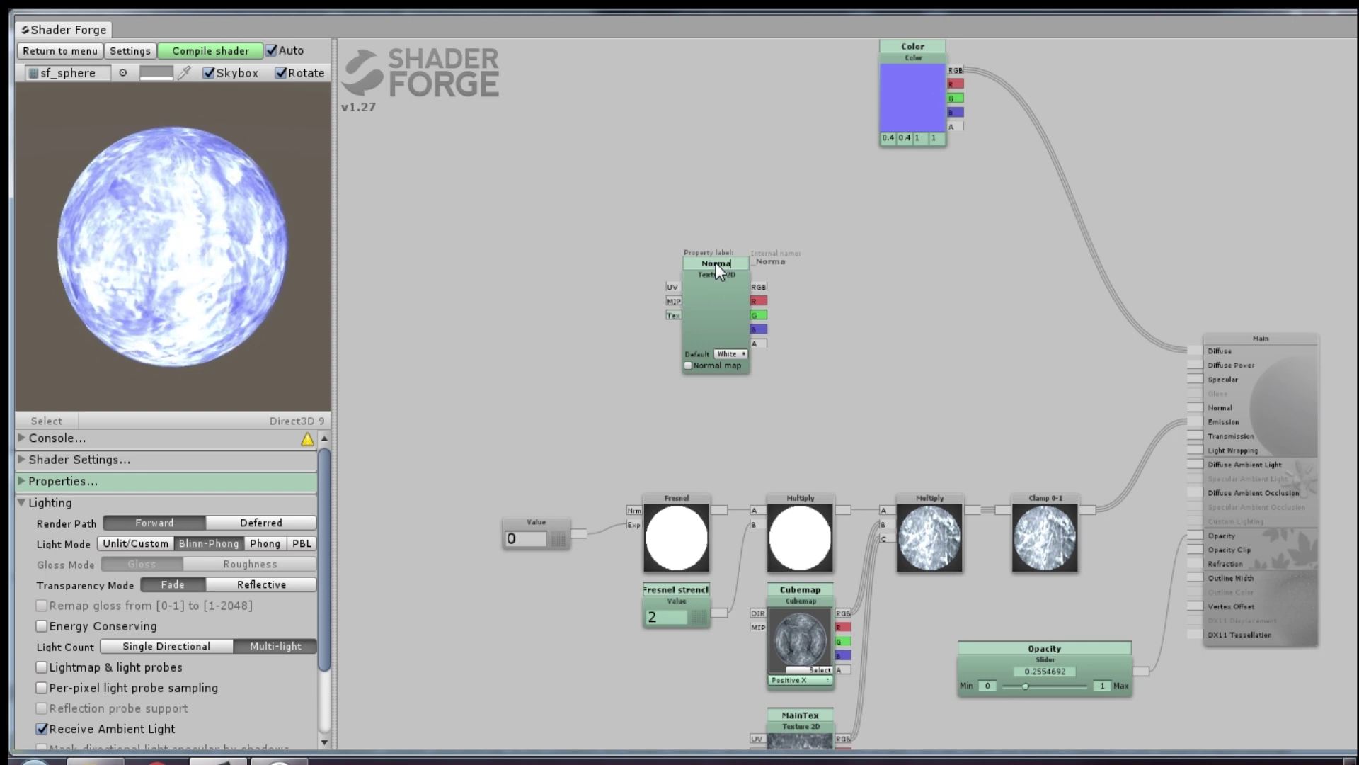
type(" Map")
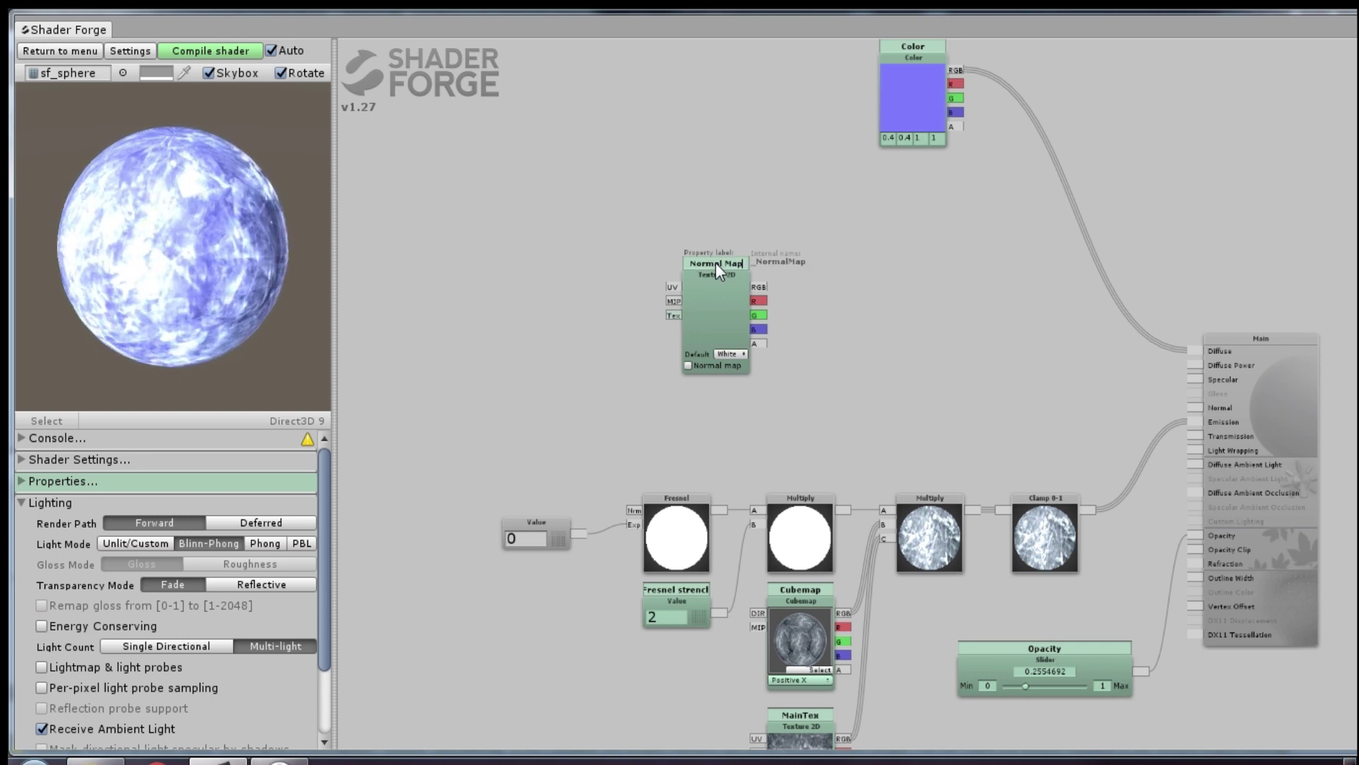
left_click(691, 365)
left_click(732, 346)
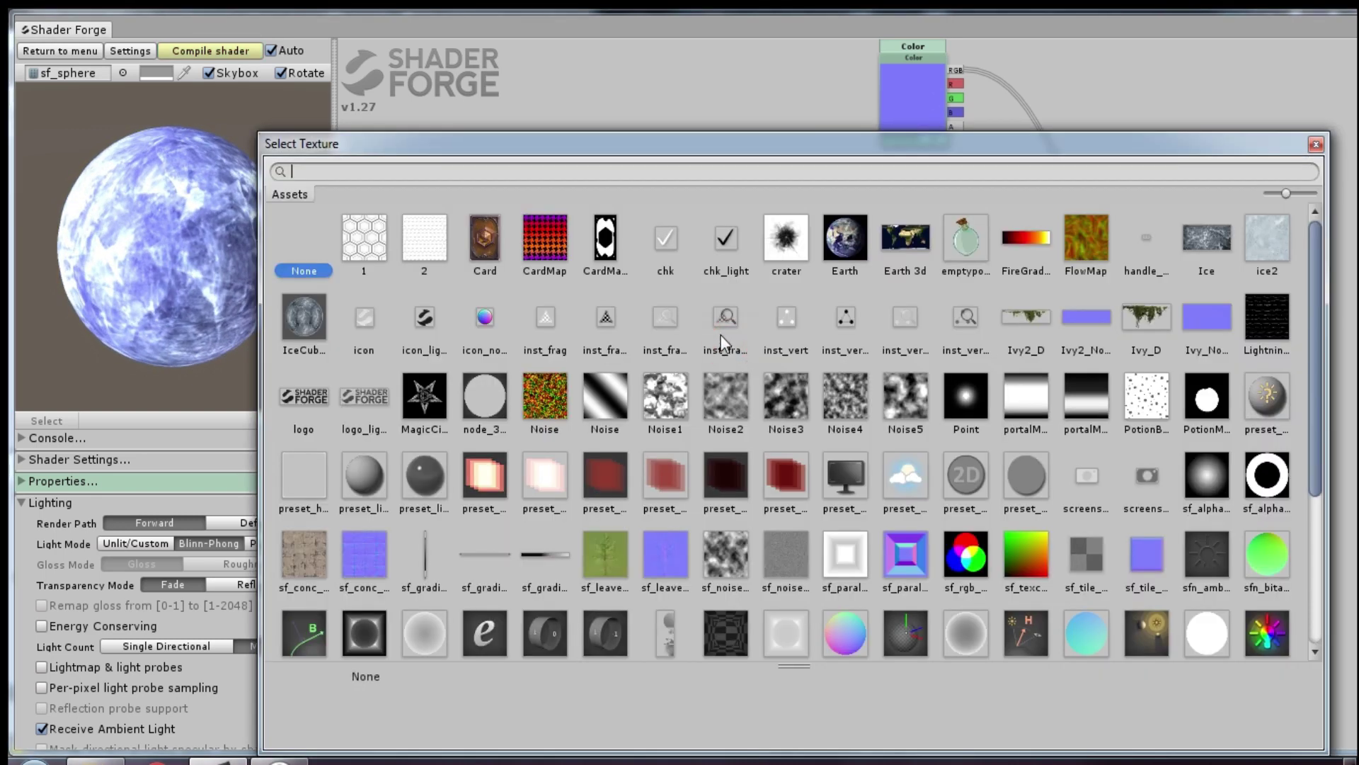
scroll(510, 416, "down", 5)
left_click(319, 602)
left_click(1315, 143)
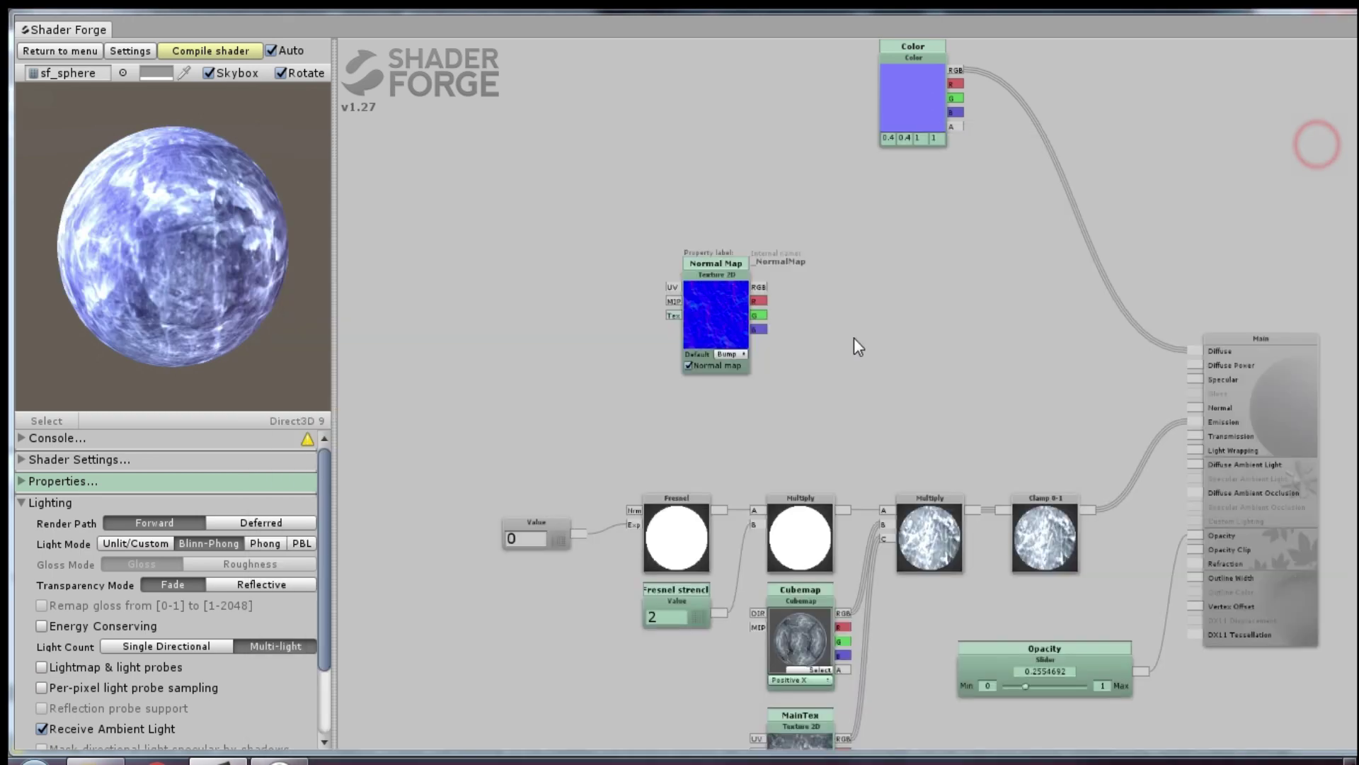
mouse_move(854, 338)
left_mouse_down()
mouse_move(813, 365)
mouse_move(694, 333)
left_mouse_up()
Step: Add a Multiply node with the Normal Map's RGB wired into its A input
key("m")
left_click(816, 363)
left_click_drag(604, 311, 646, 323)
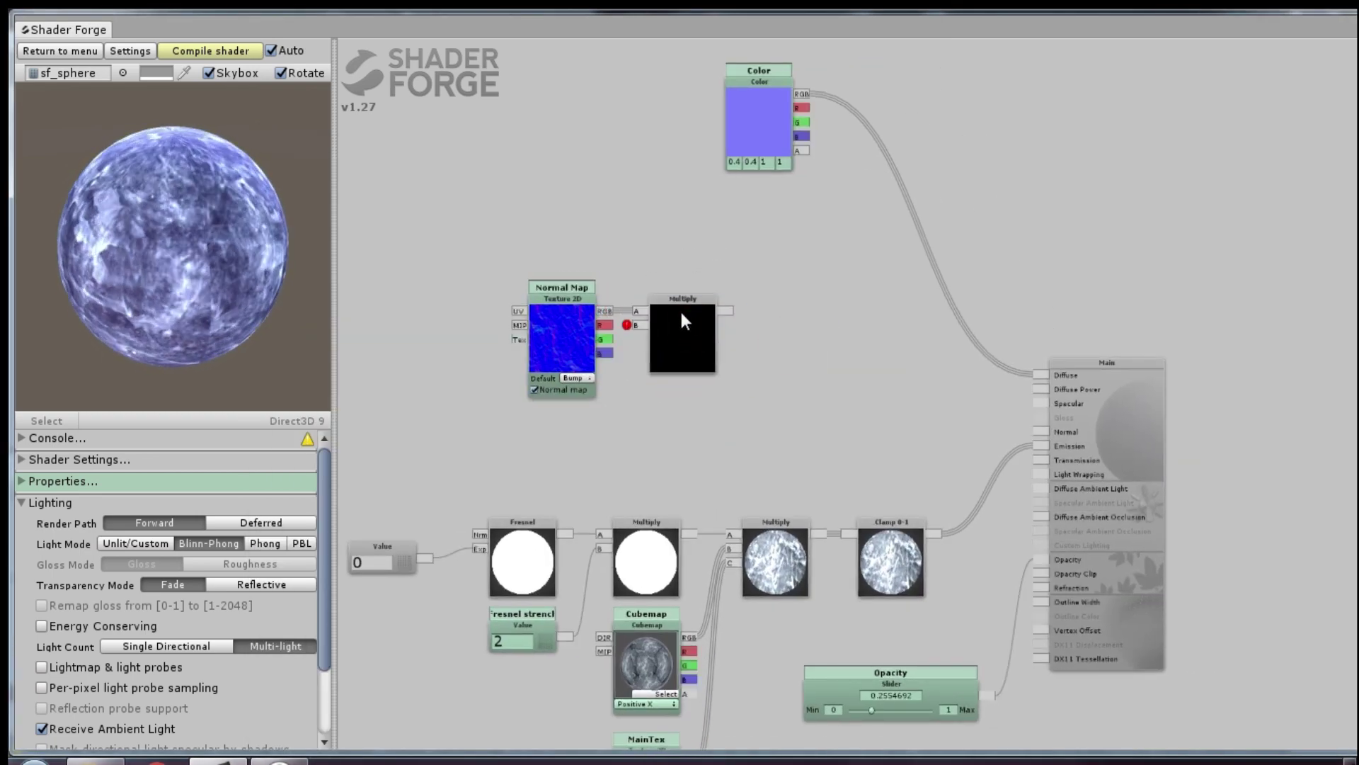
Step: Arrange the Normal Map and Multiply nodes just above the Fresnel row
left_click_drag(721, 350, 702, 397)
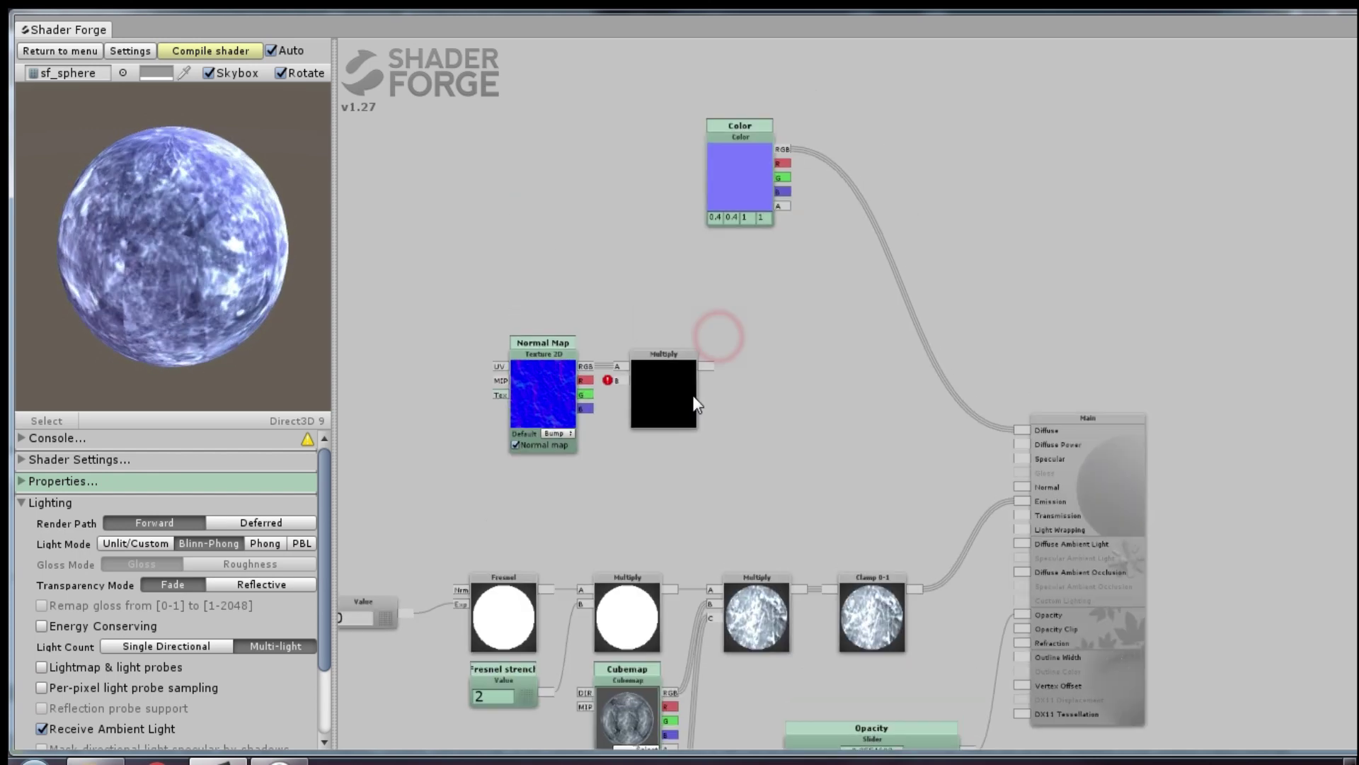
left_click_drag(545, 388, 409, 419)
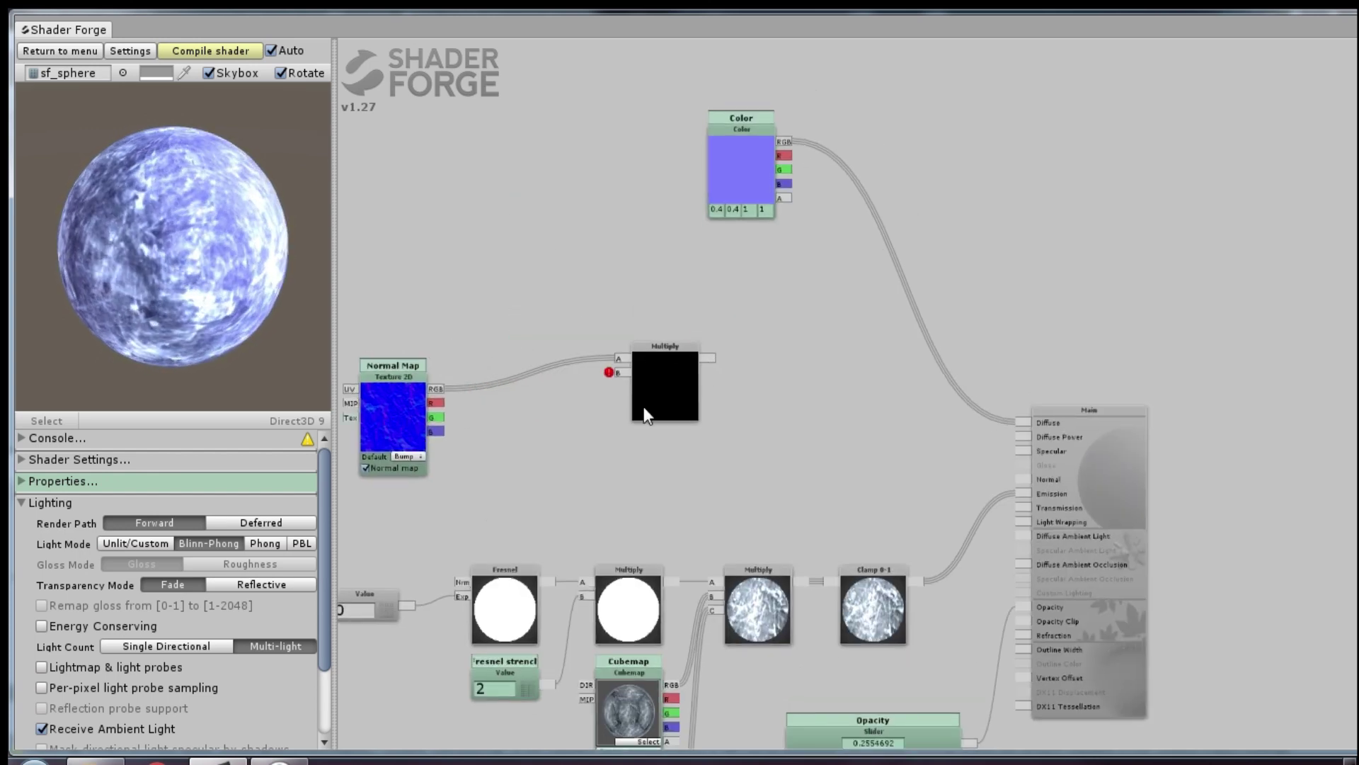
left_click_drag(643, 416, 500, 478)
left_click_drag(396, 510, 575, 435)
mouse_move(552, 329)
left_mouse_down()
mouse_move(553, 427)
mouse_move(552, 412)
left_mouse_up()
left_click(822, 405)
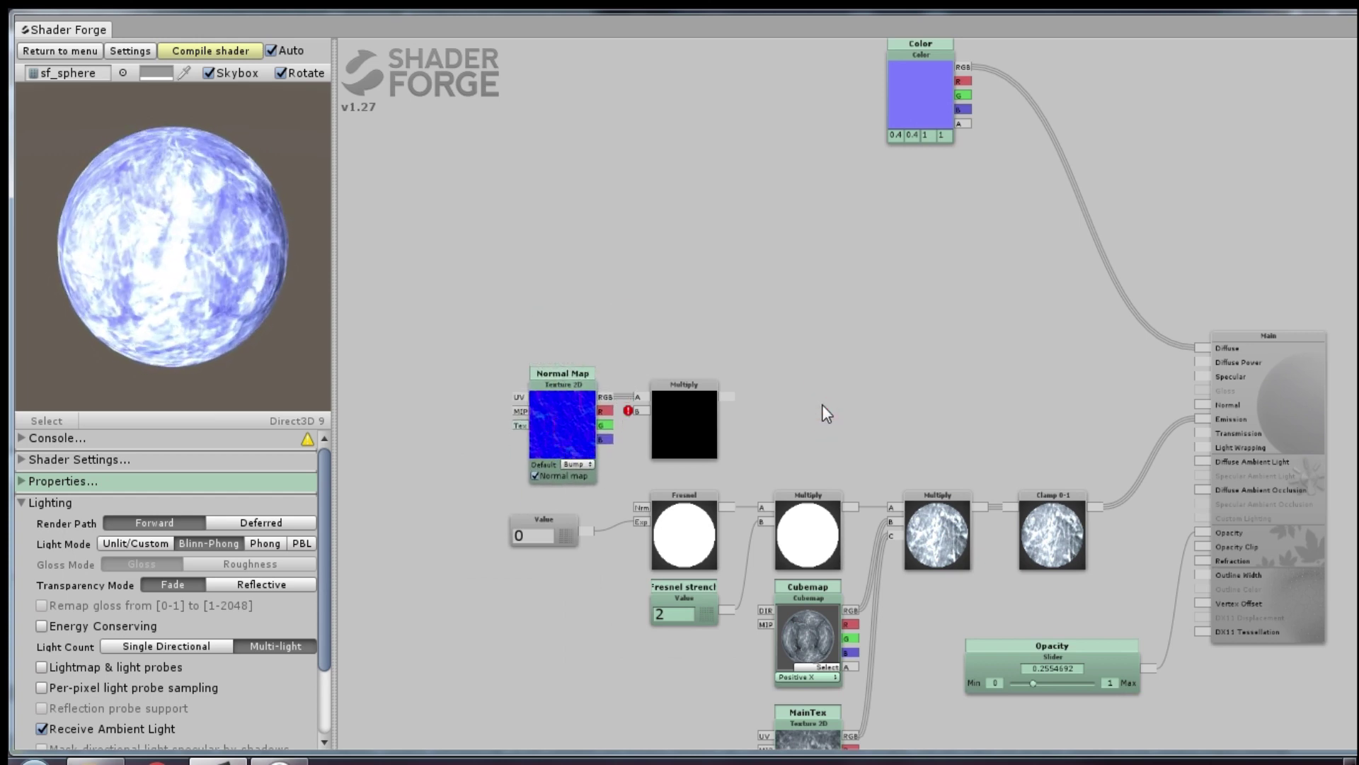
Step: Bring up the add-node menu at the left of the graph
right_click(822, 405)
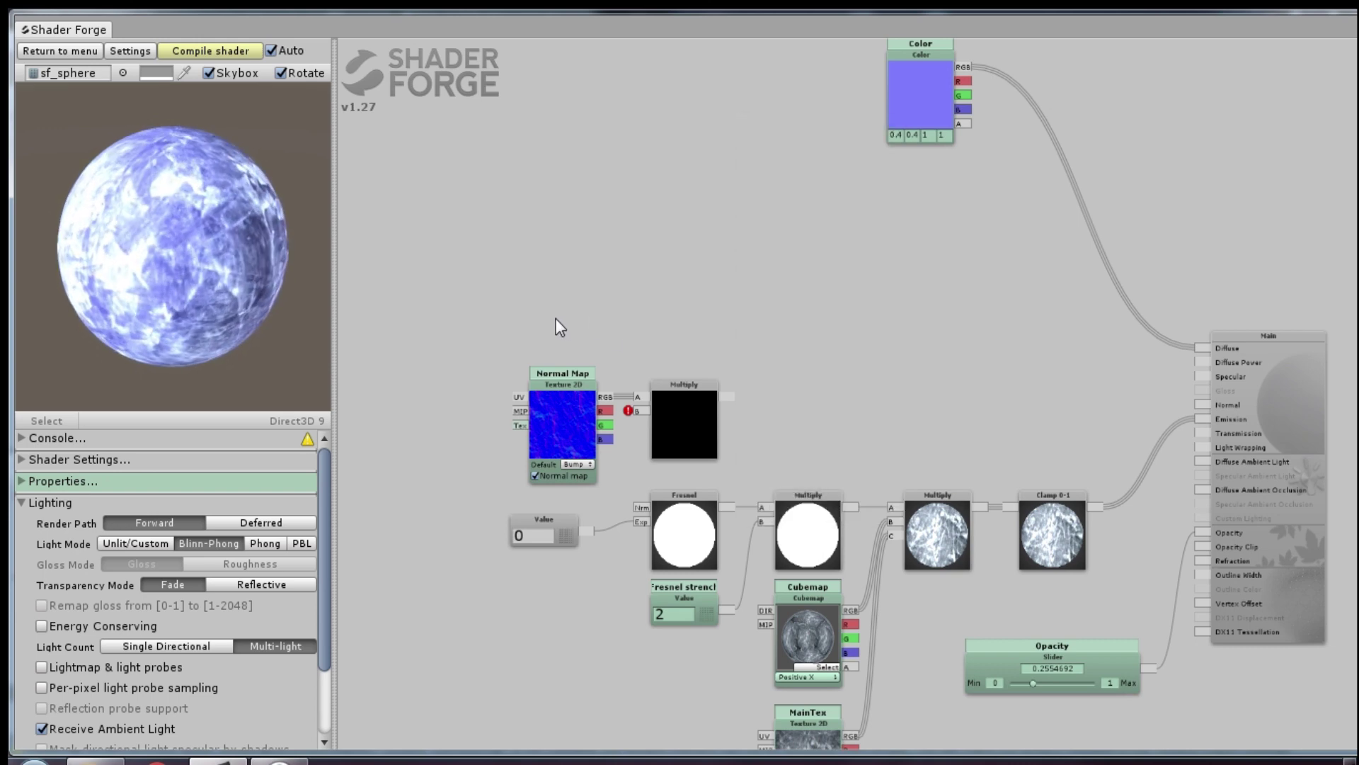
right_click(555, 317)
right_click(517, 191)
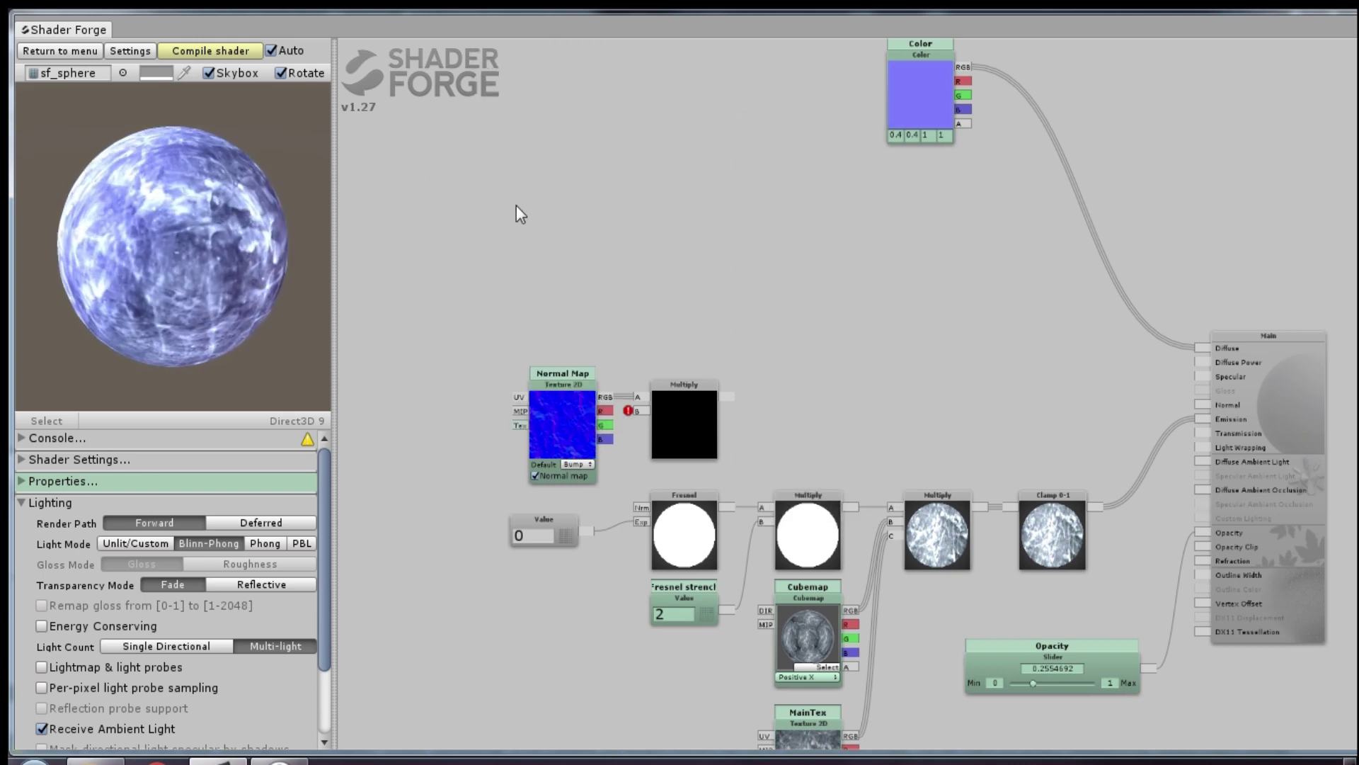
right_click(514, 220)
Step: Add a 'Distortion strench' Slider ranging -2 to 2 with value 0.25
left_click(514, 244)
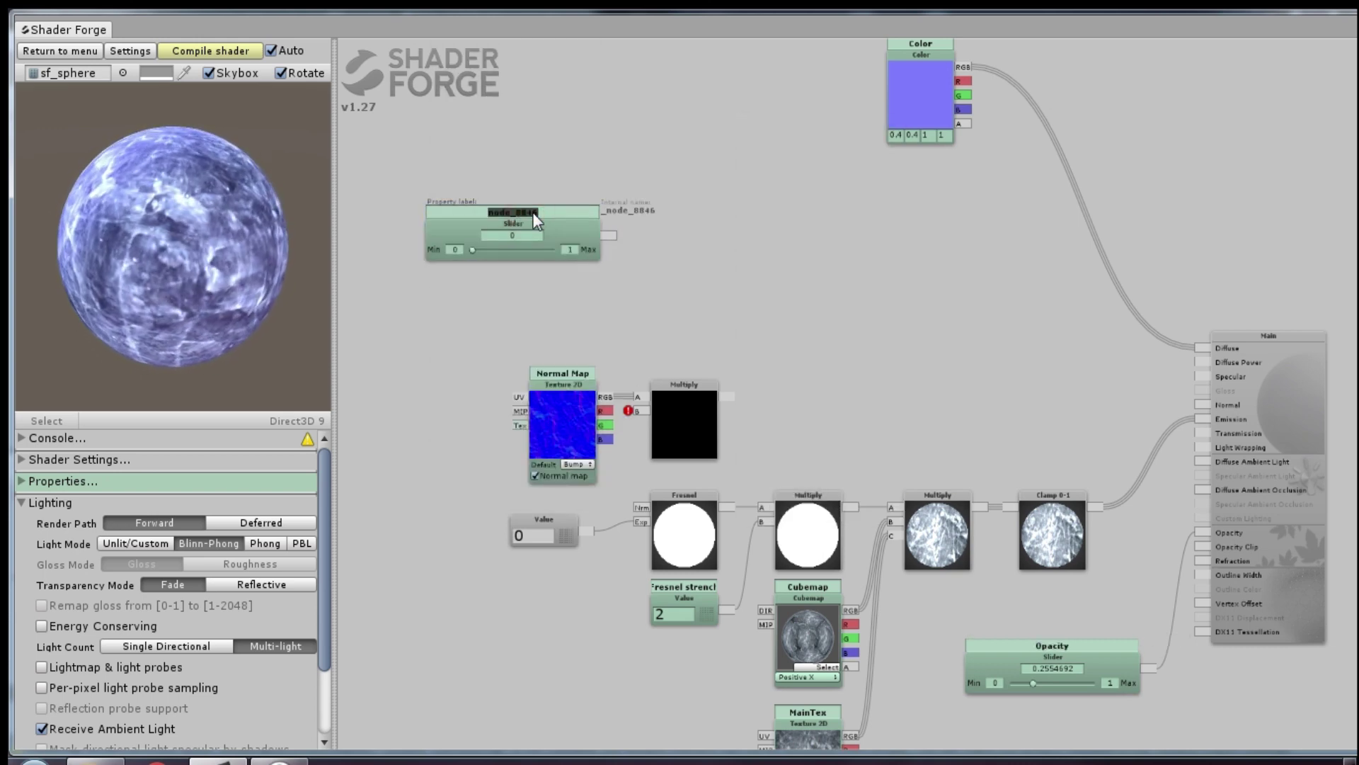
type("Distortion s")
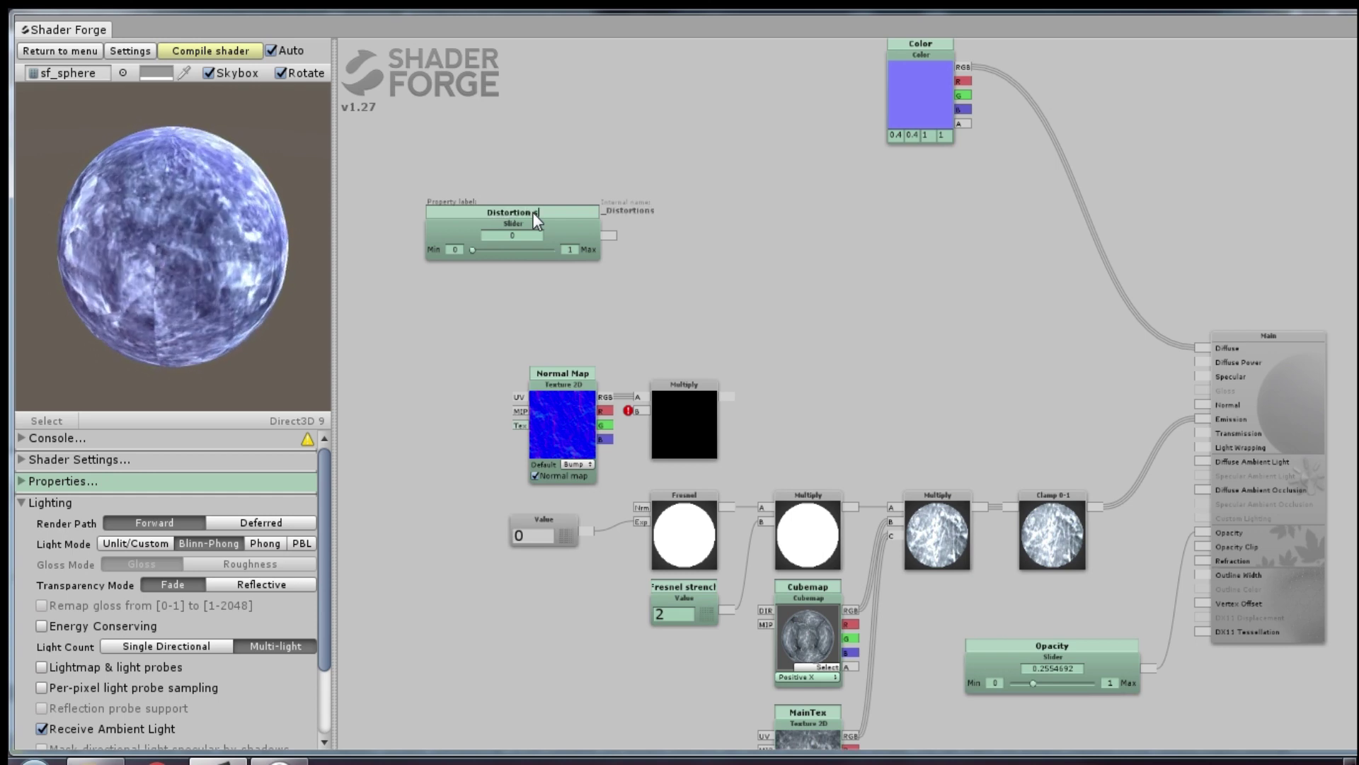
type("trench")
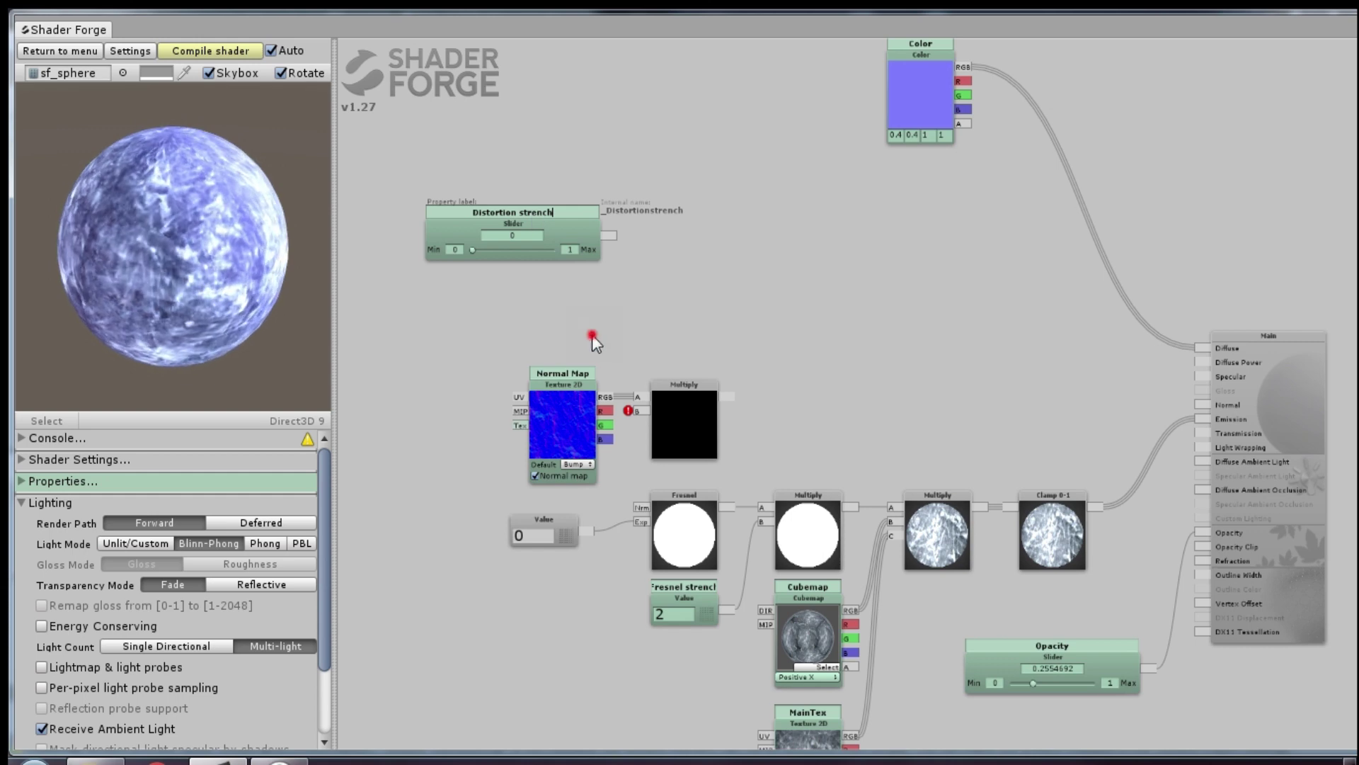
left_click(592, 337)
type("-2")
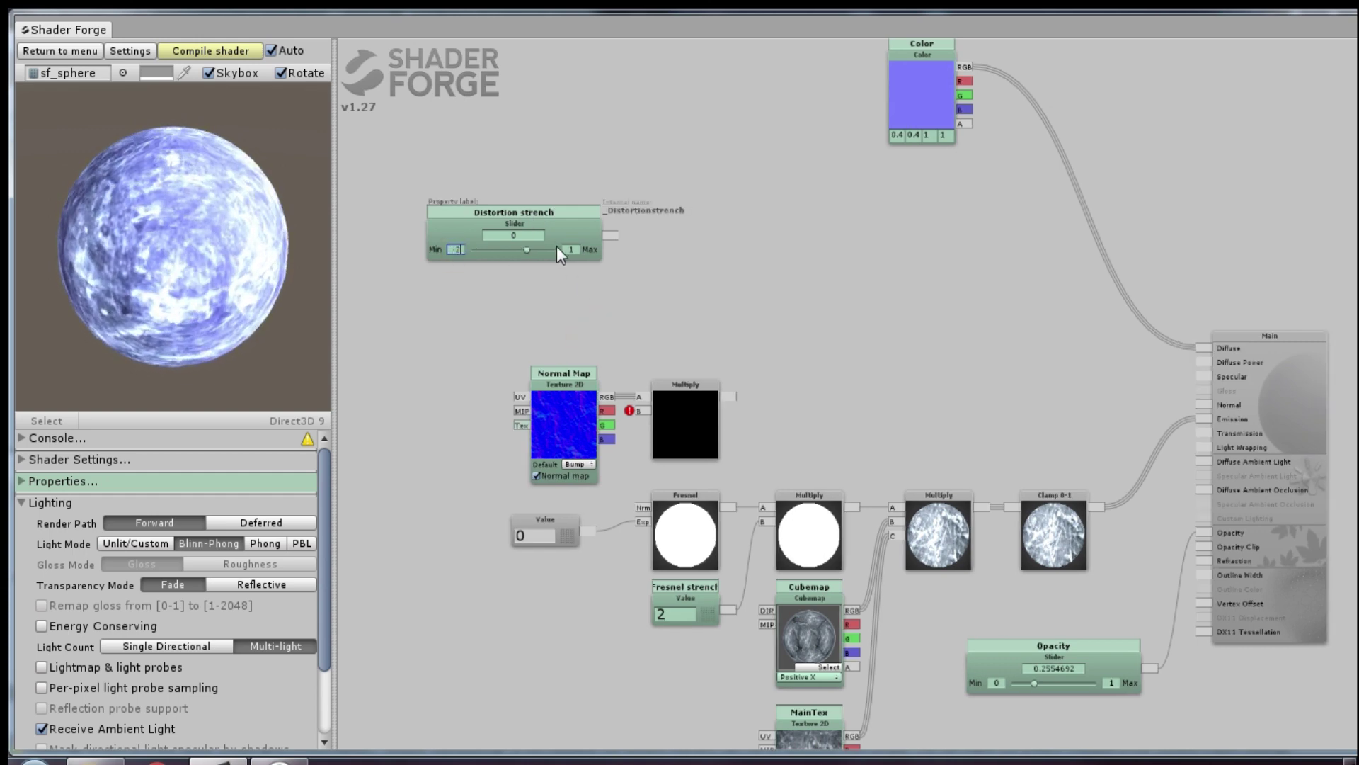
left_click(571, 249)
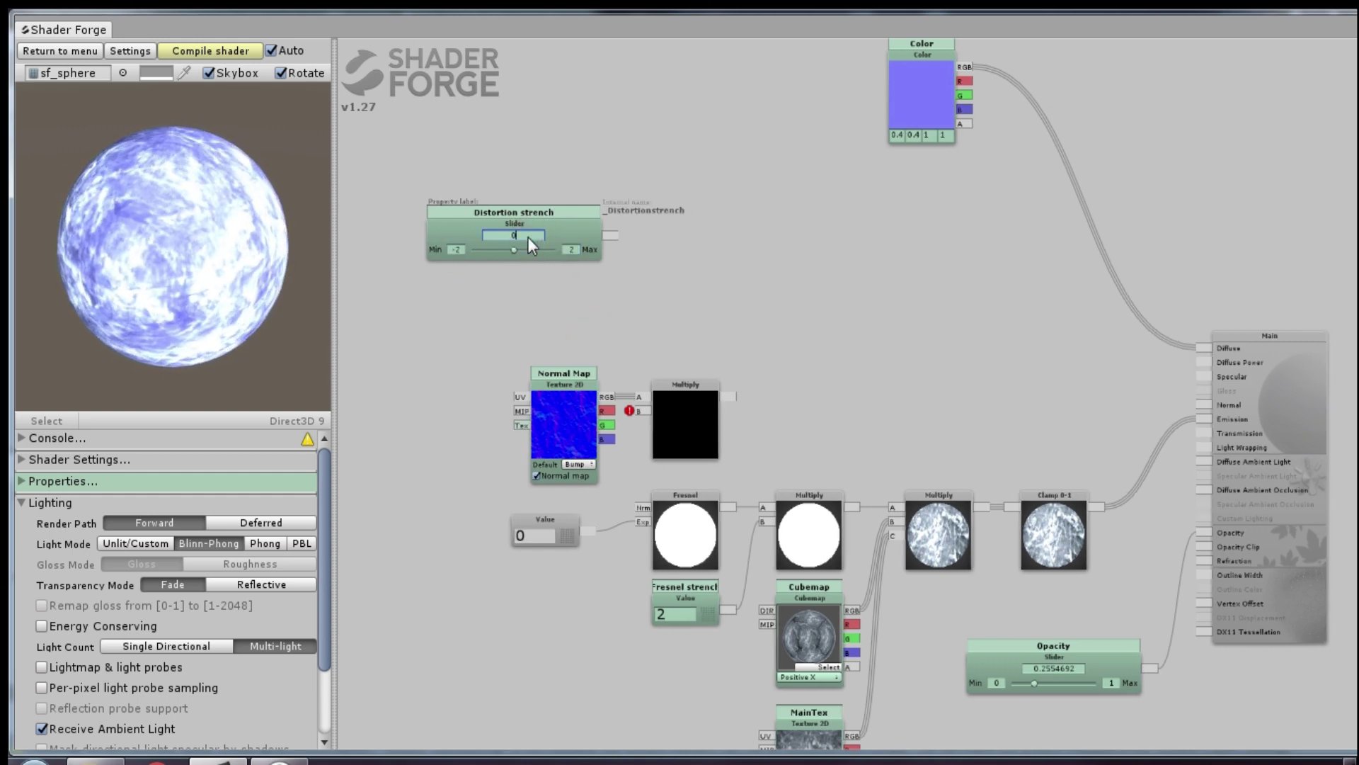
type(".25")
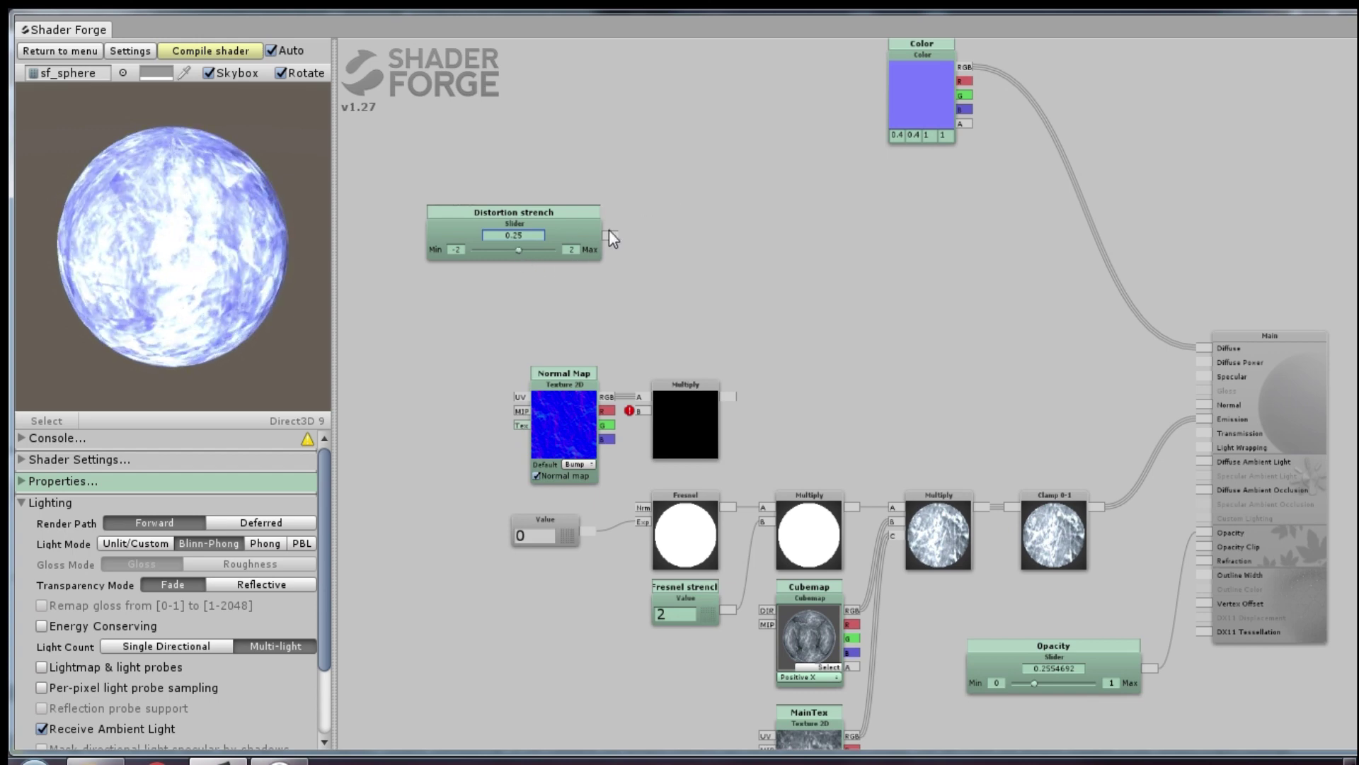
Step: Wire the Distortion strench slider into Multiply's B input, placed beside the Normal Map
left_click_drag(610, 233, 635, 409)
left_click_drag(579, 236, 572, 321)
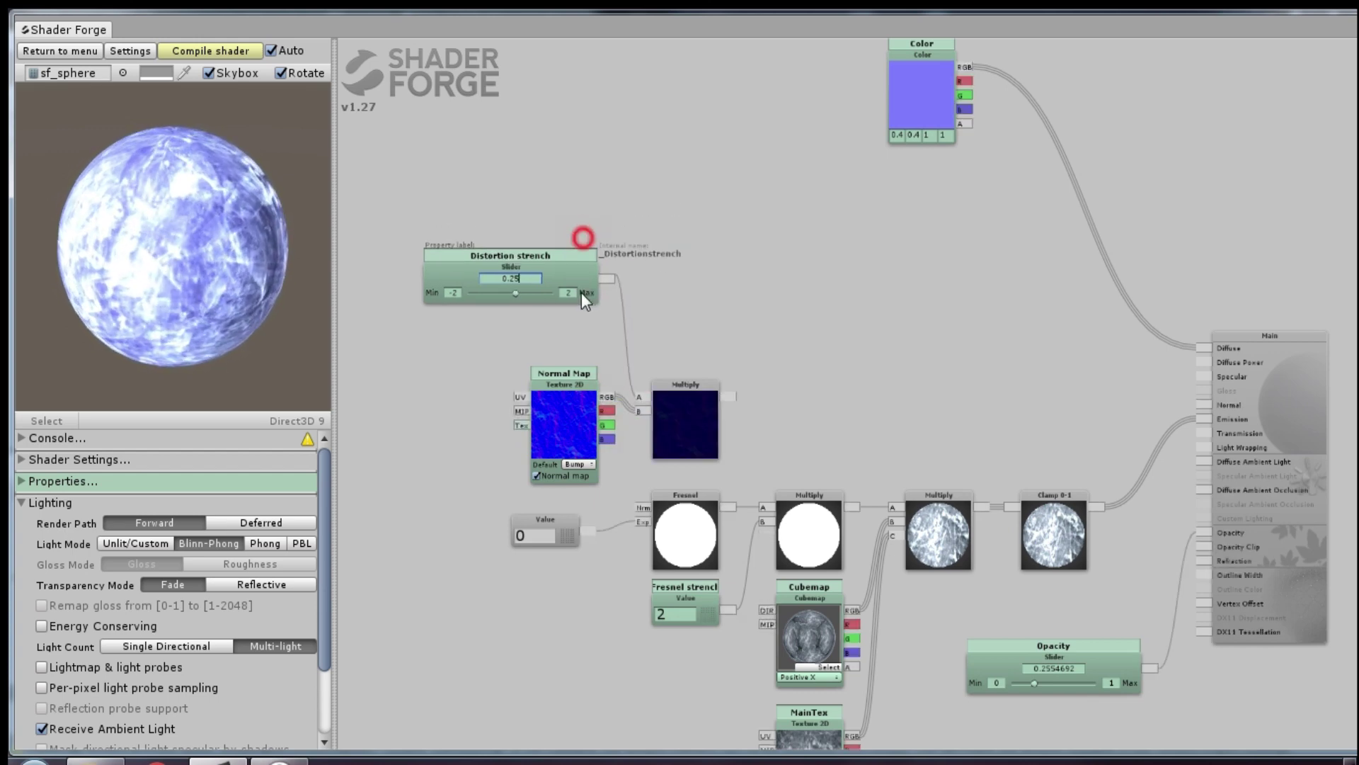
left_click(833, 324)
Step: Add a Comp. Mask node fed by the Multiply output, replacing a mistaken Cubemap node
scroll(831, 406, "up", 3)
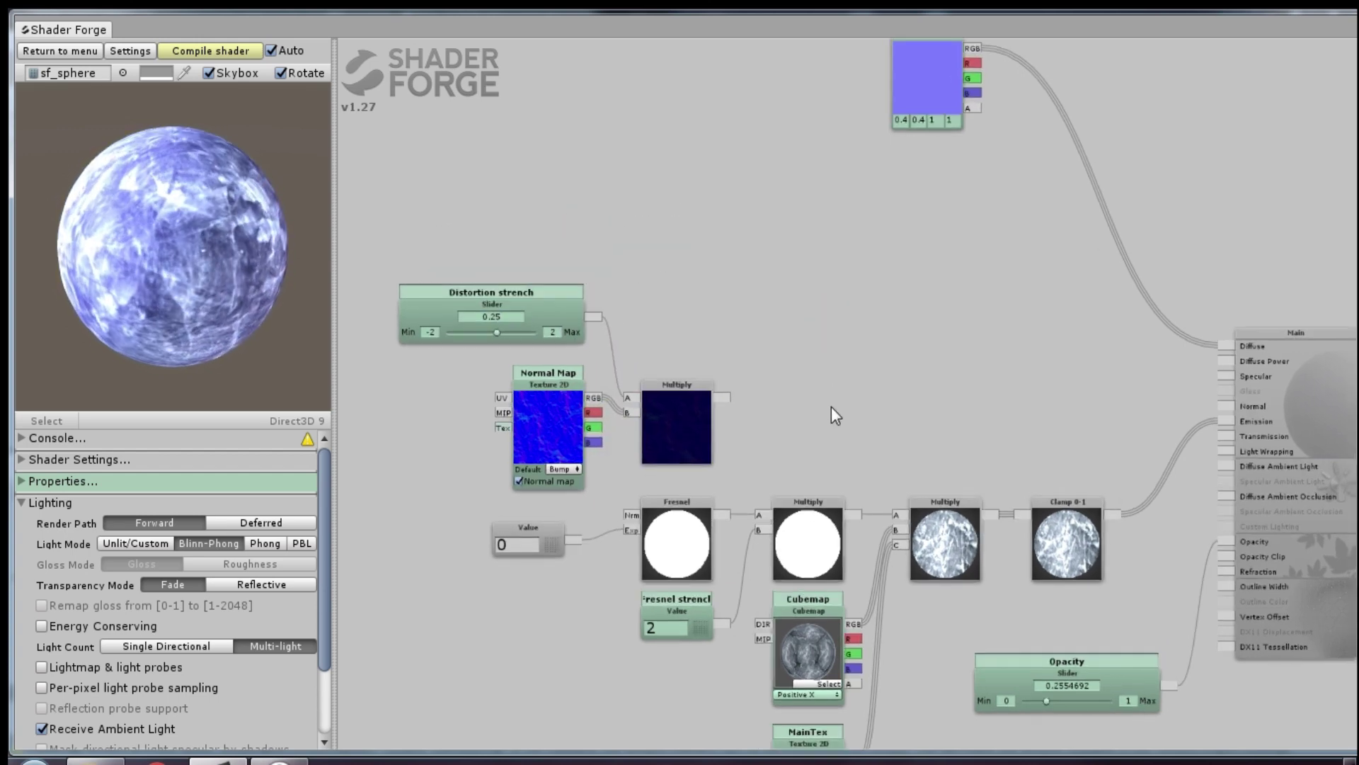
key("c")
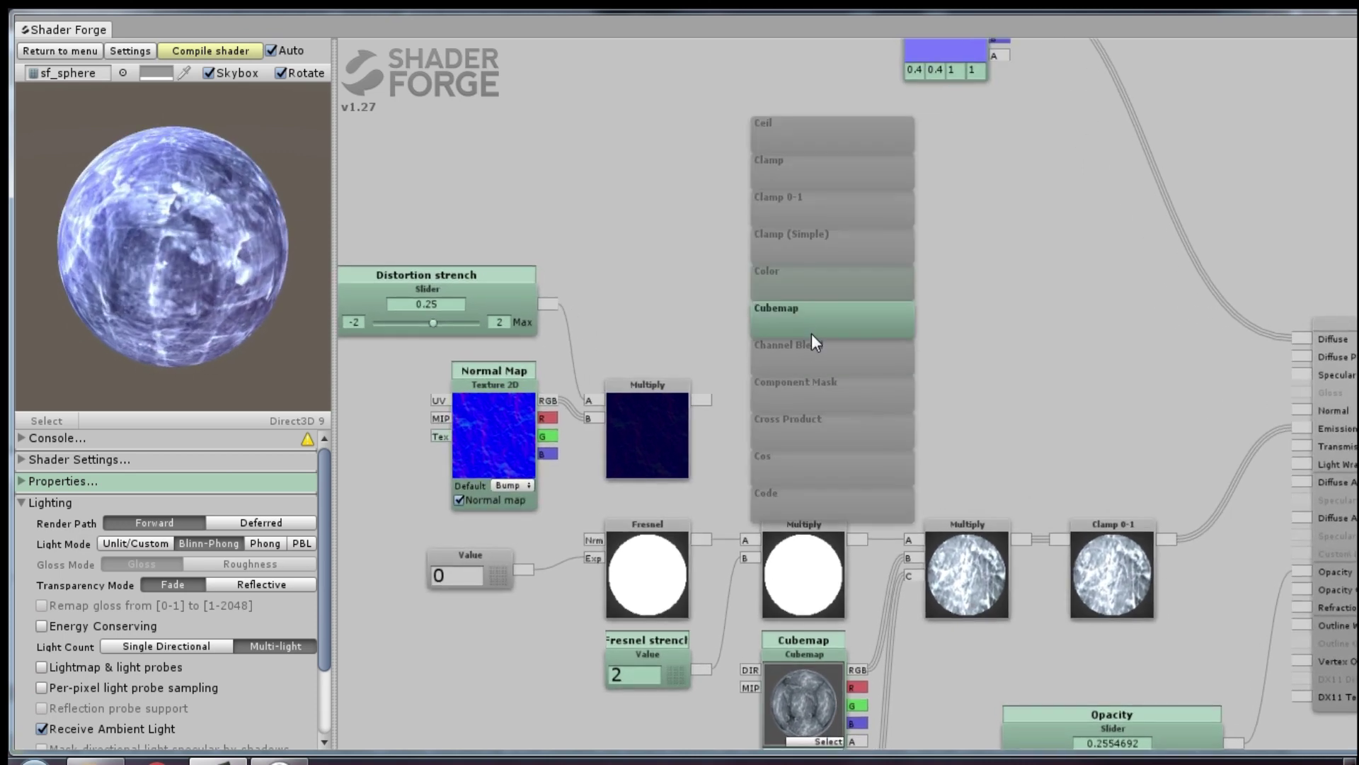
left_click(807, 326)
key("Delete")
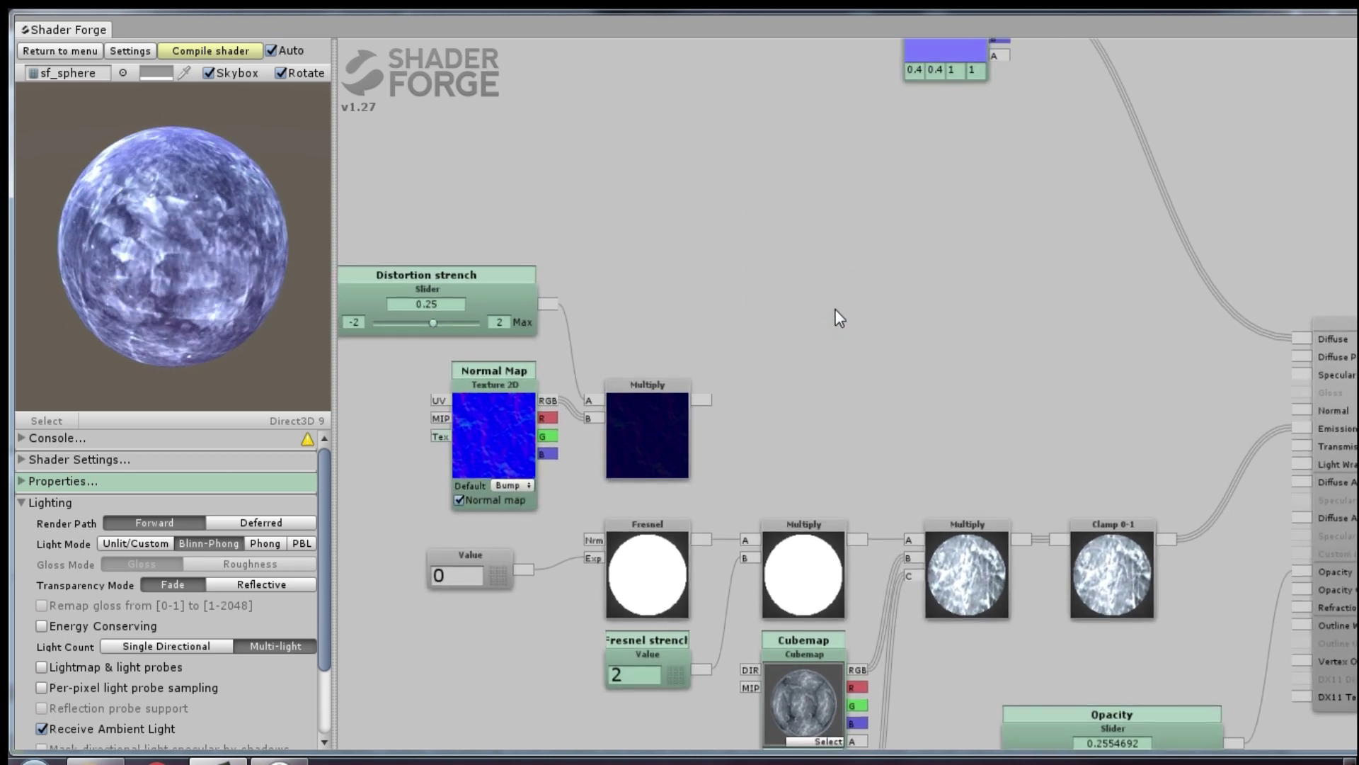
key("c")
left_click(831, 325)
mouse_move(708, 398)
left_mouse_down()
mouse_move(776, 271)
mouse_move(795, 385)
left_mouse_up()
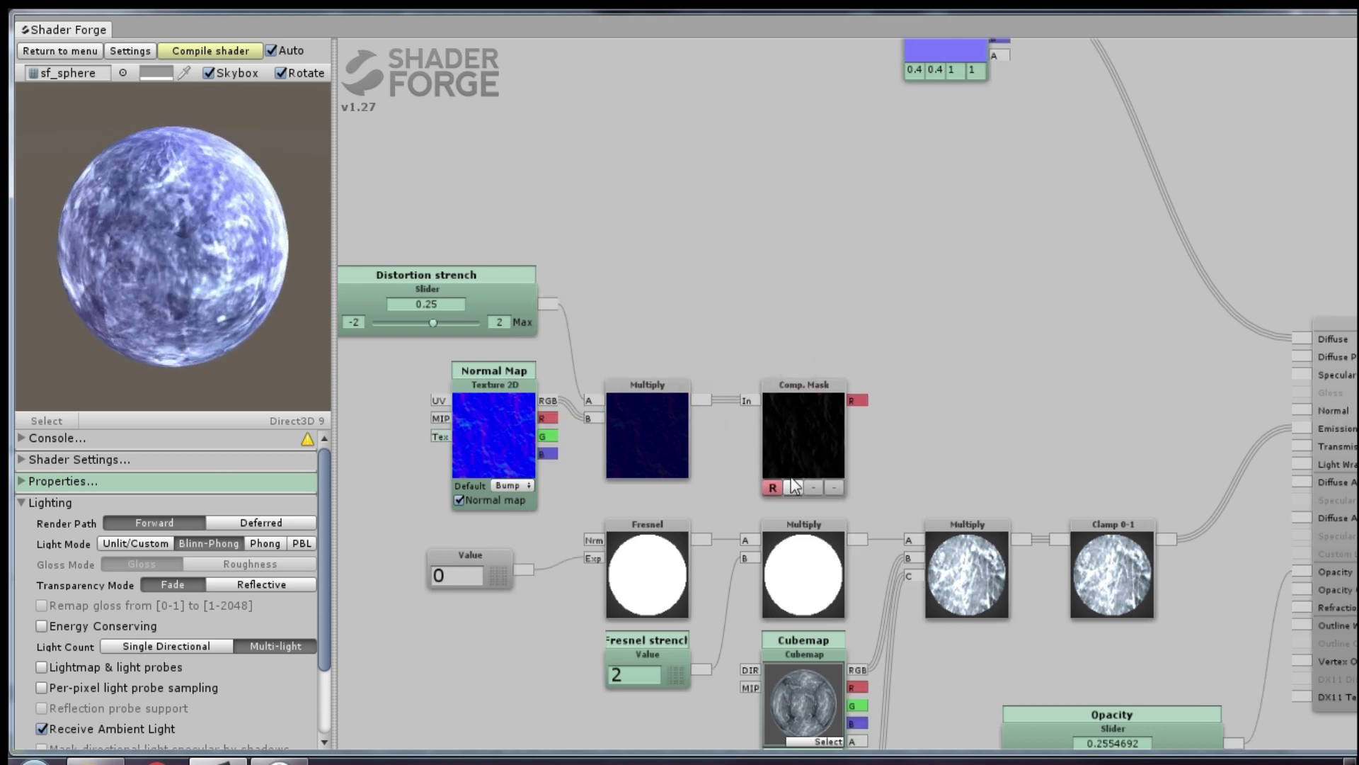
Step: Enable the G channel and connect the RG mask to the Main node's Refraction
left_click(792, 487)
left_click(923, 593)
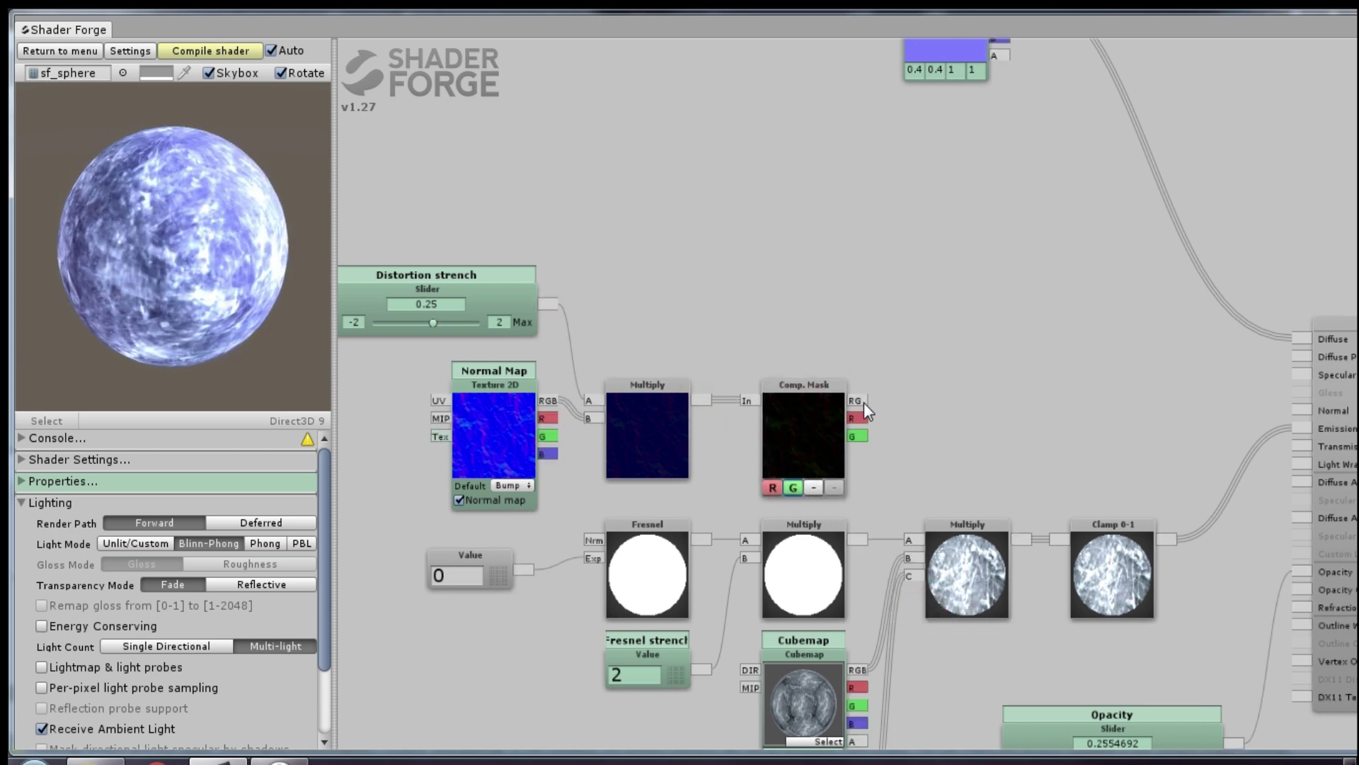
left_click_drag(856, 400, 1301, 607)
left_click_drag(1092, 421, 892, 365)
Step: Set the Opacity slider to 0.3
scroll(891, 364, "down", 1)
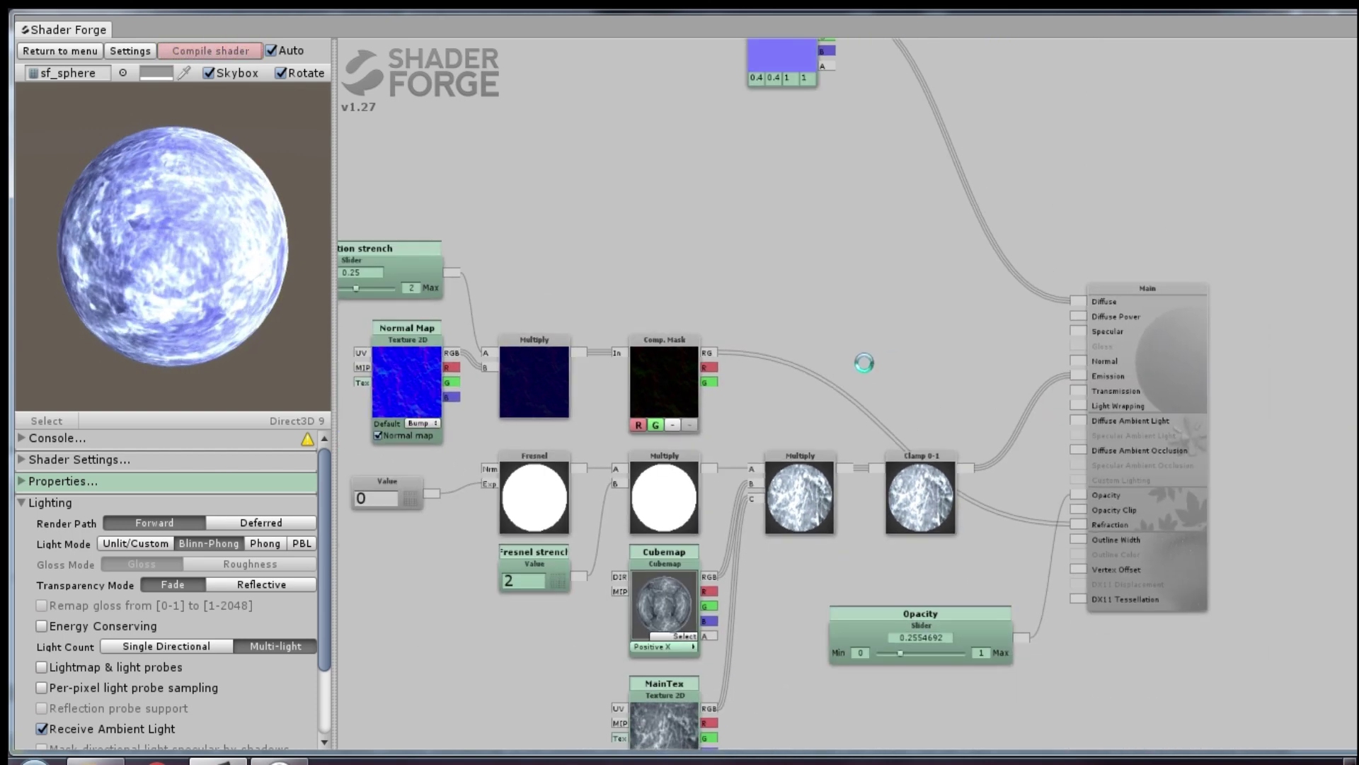
left_click_drag(235, 281, 315, 215)
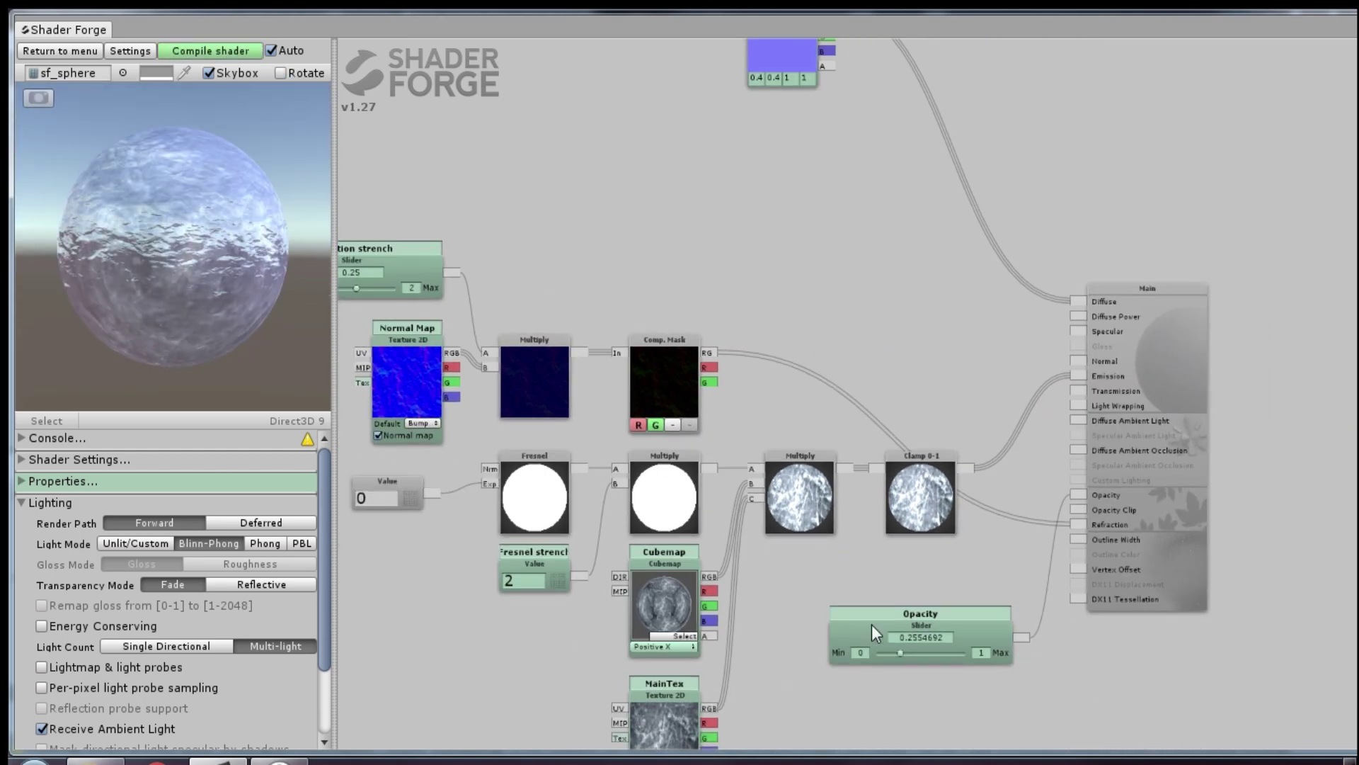
left_click_drag(899, 653, 922, 652)
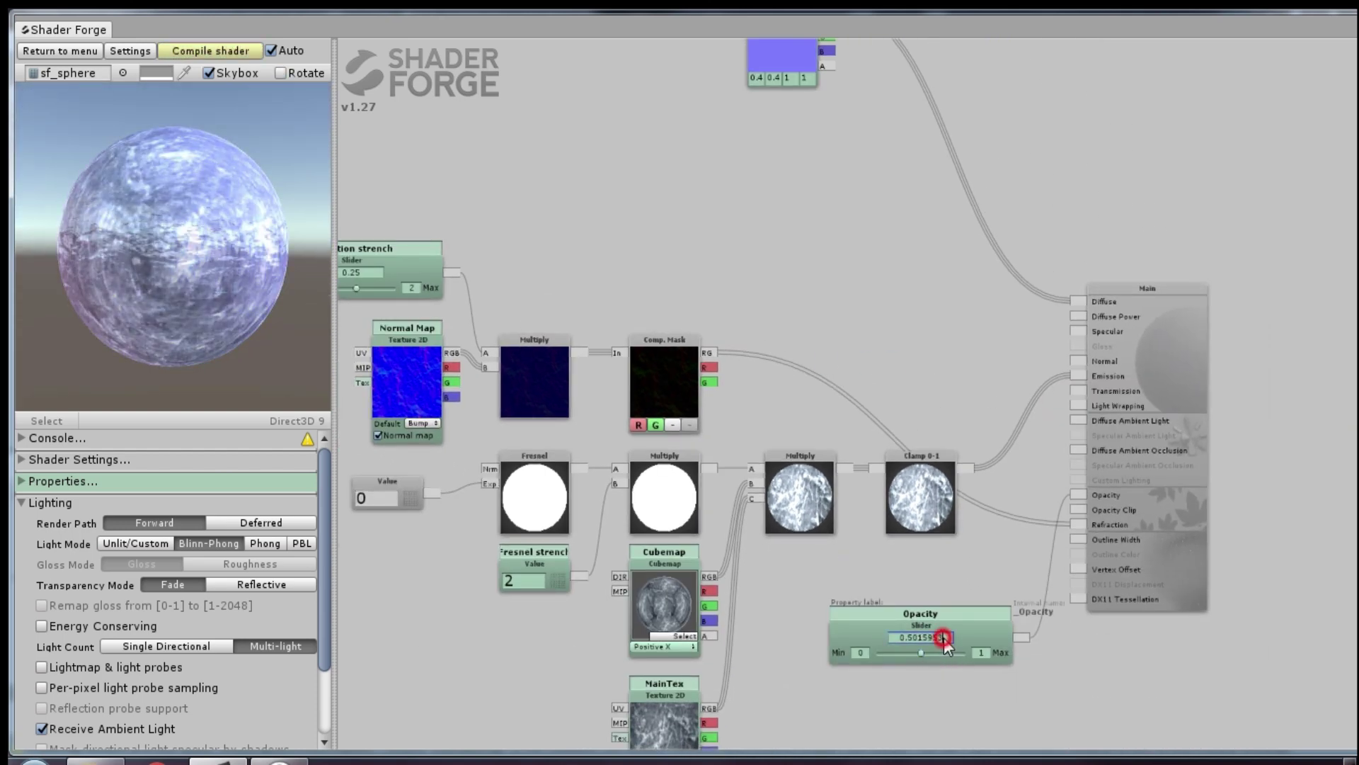
type("0.4")
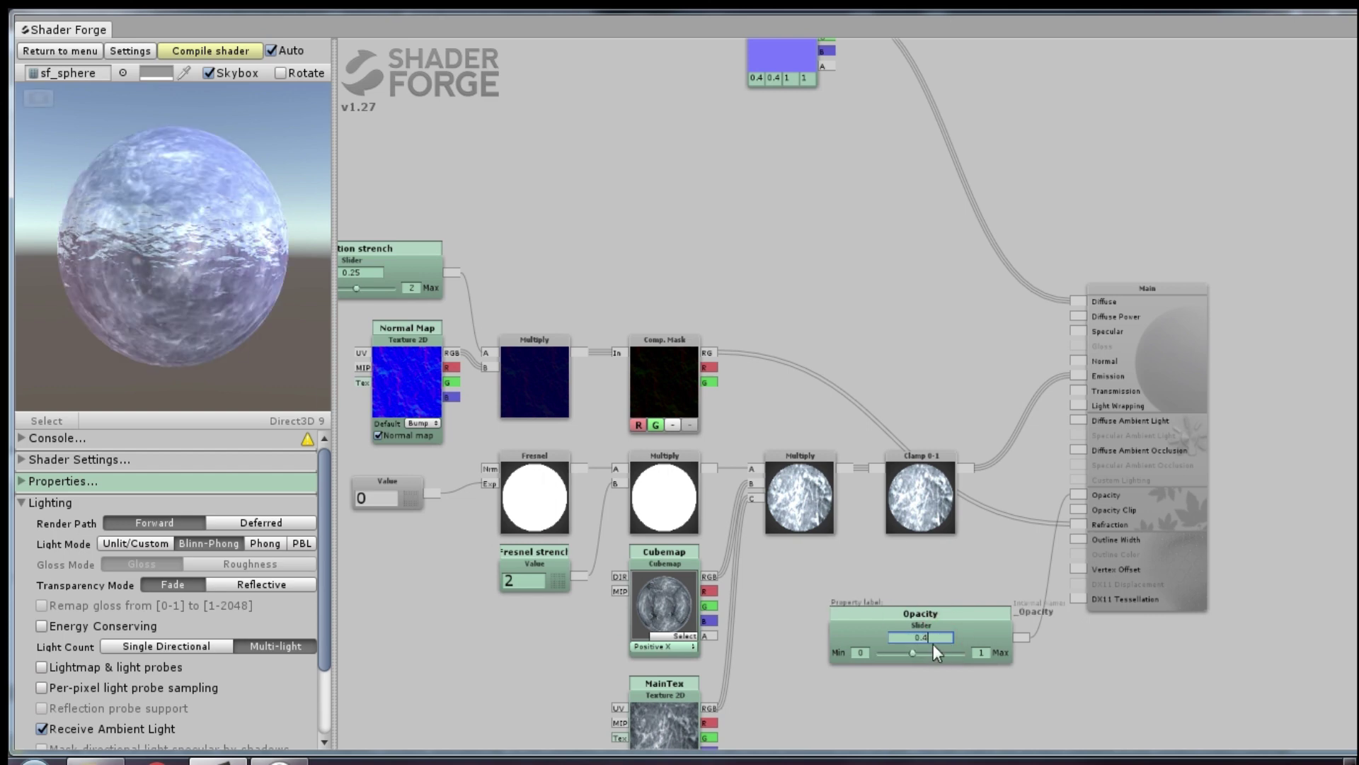
key("BackSpace")
type("3")
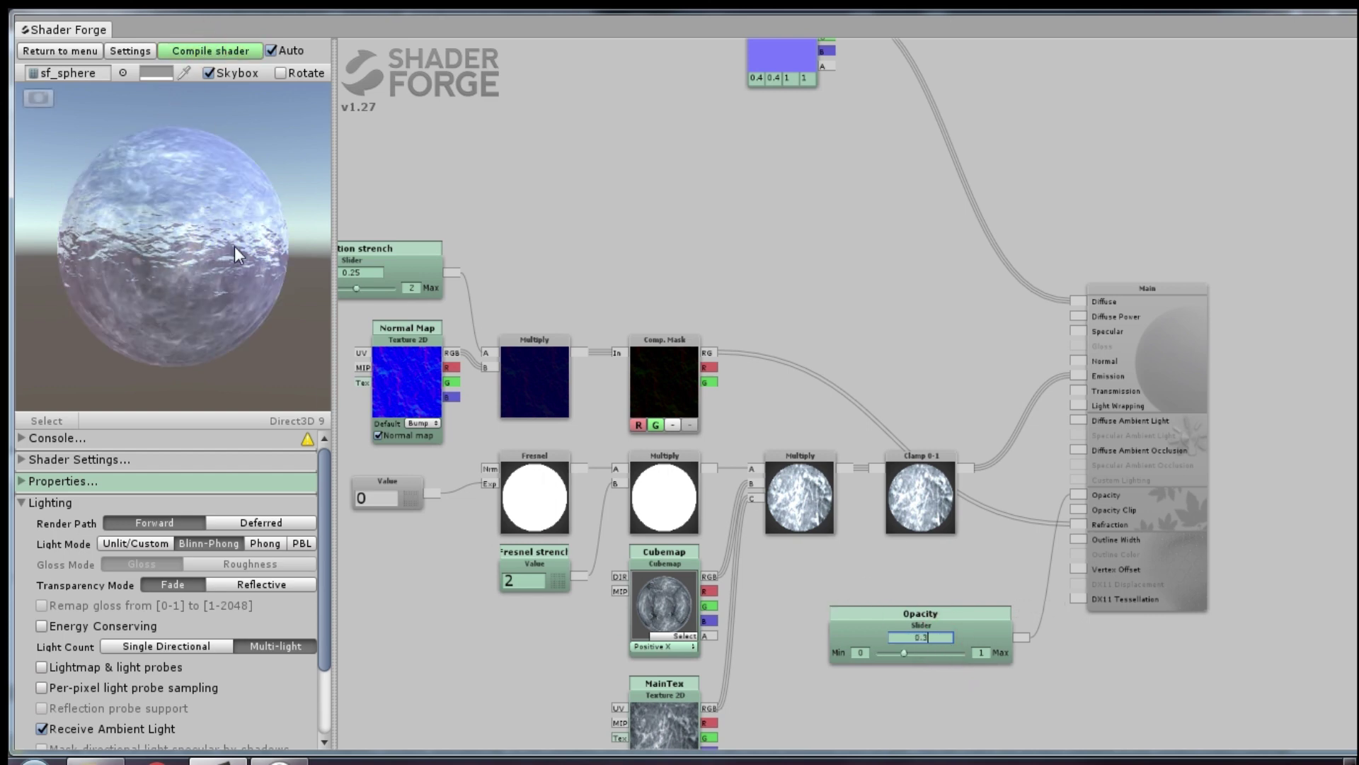
Step: Change the Color node to a paler sky blue (0.5, 0.6, 1)
left_click_drag(693, 39, 789, 218)
left_click(858, 243)
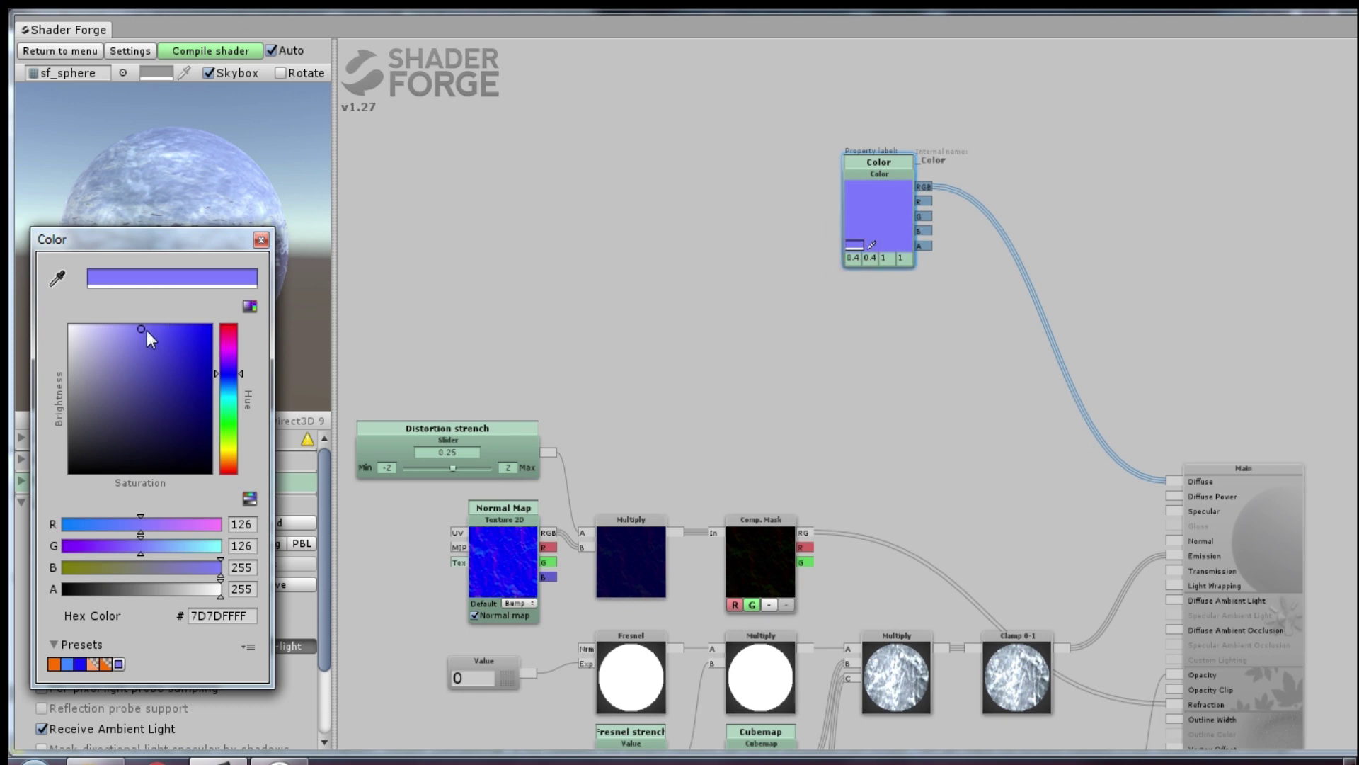
left_click_drag(234, 375, 234, 380)
left_click_drag(152, 329, 138, 330)
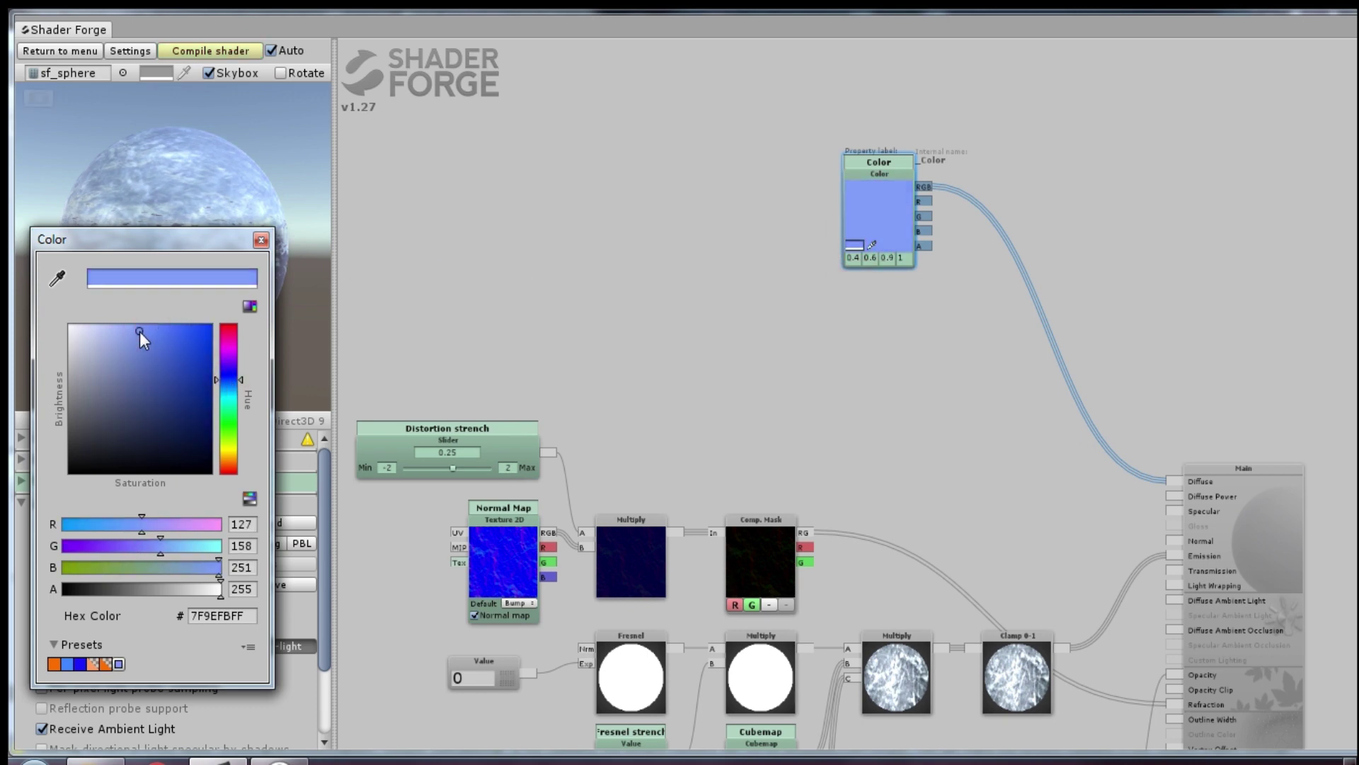
left_click(262, 240)
left_click_drag(506, 269, 584, 172)
Step: Add a Lerp node beside the Comp. Mask with the Multiply output in B
scroll(708, 296, "up", 2)
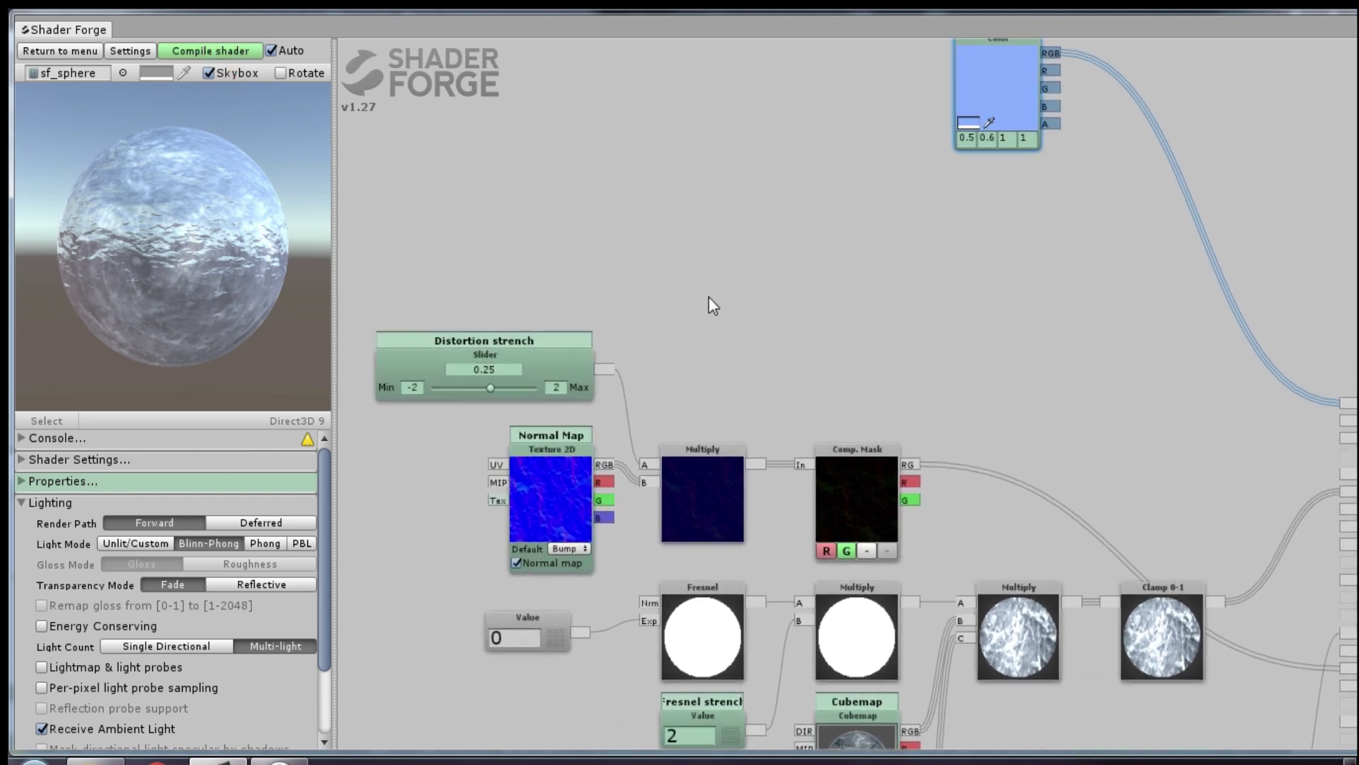
key("l")
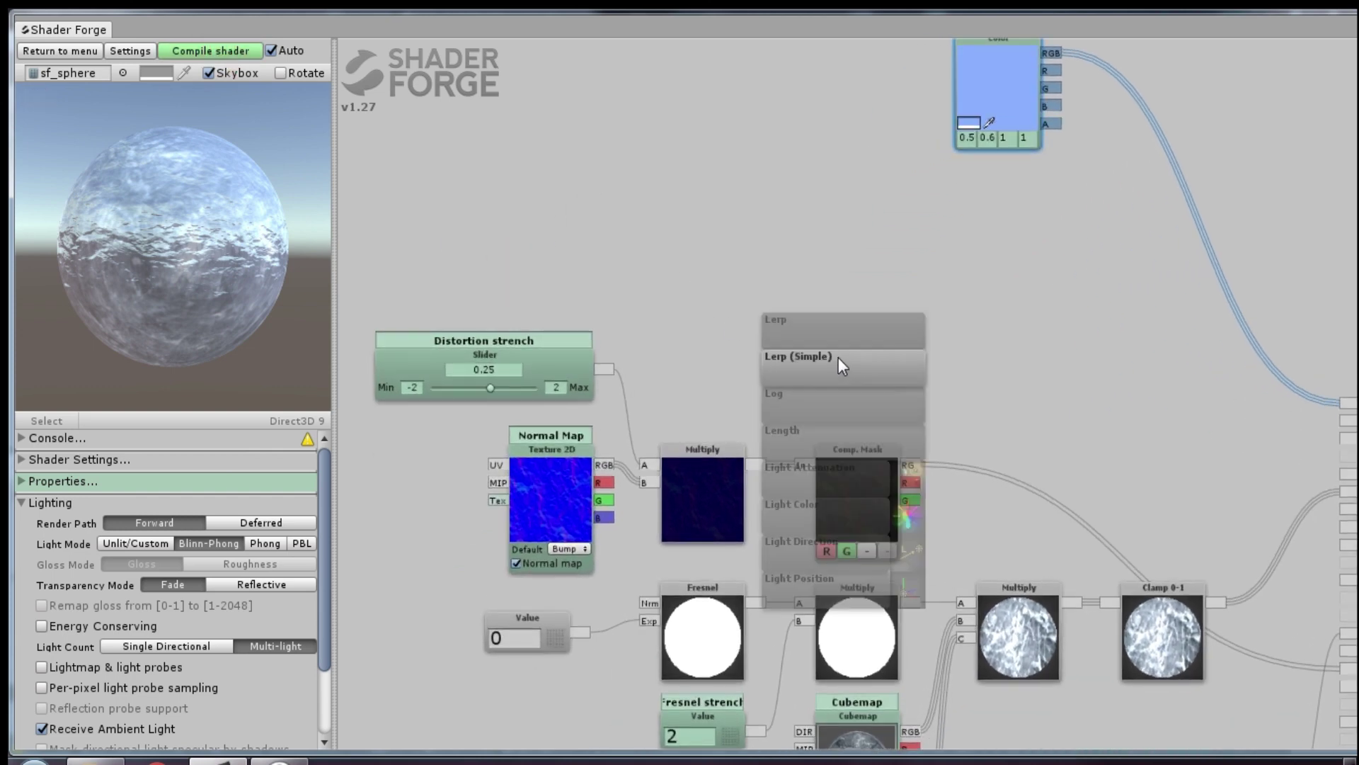
left_click(838, 355)
left_click_drag(843, 358, 863, 395)
left_click(710, 331)
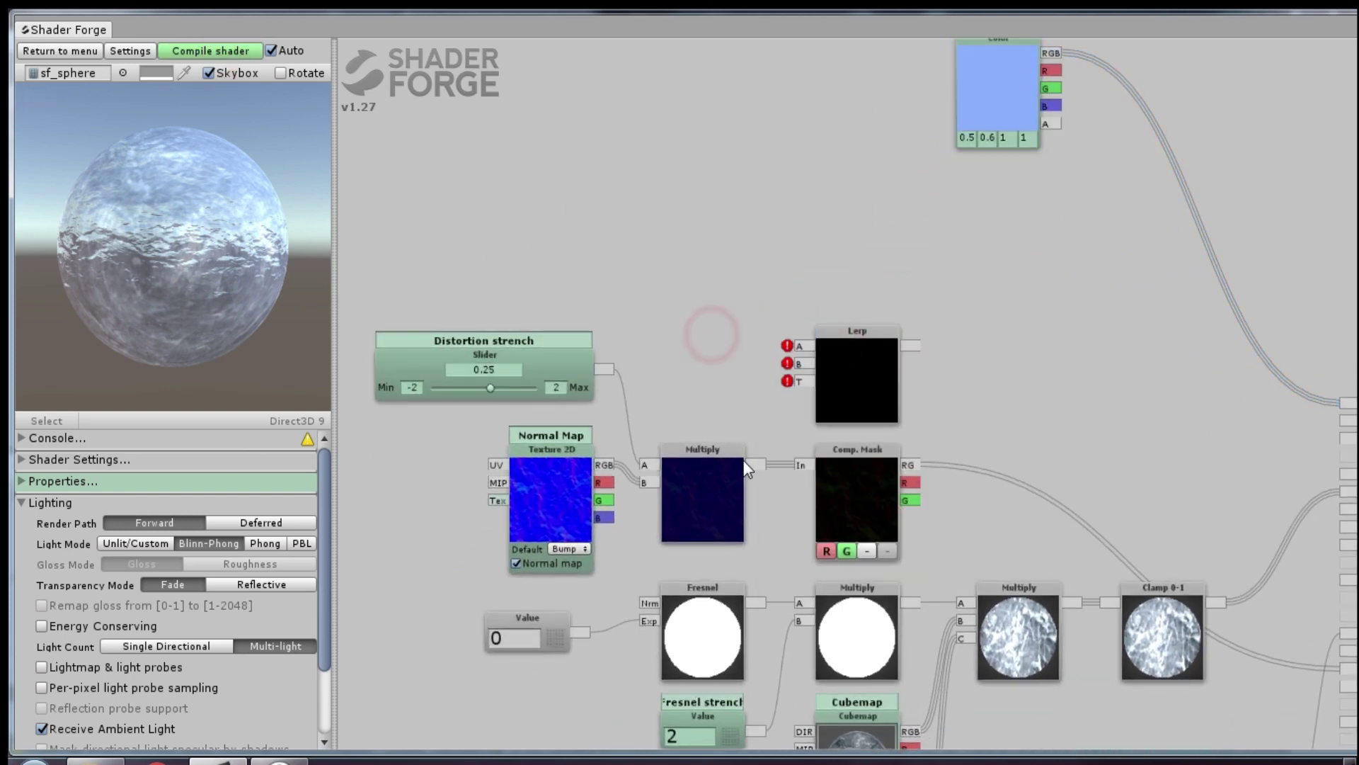
left_click_drag(755, 464, 798, 364)
Step: Add a 0.1 Value node feeding the Lerp's T input
key("1")
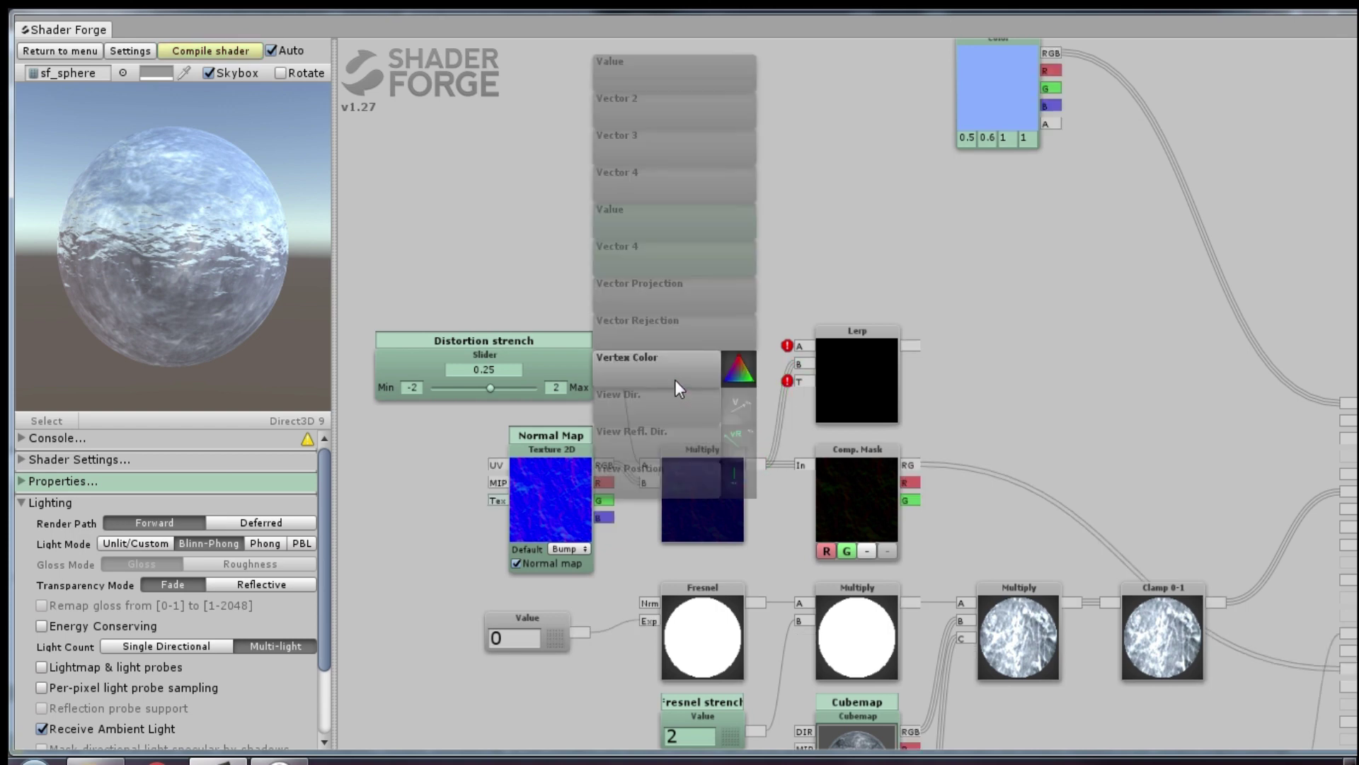
mouse_move(674, 380)
left_mouse_down()
mouse_move(634, 82)
mouse_move(799, 381)
left_mouse_up()
type("0.1")
left_click_drag(662, 108, 734, 424)
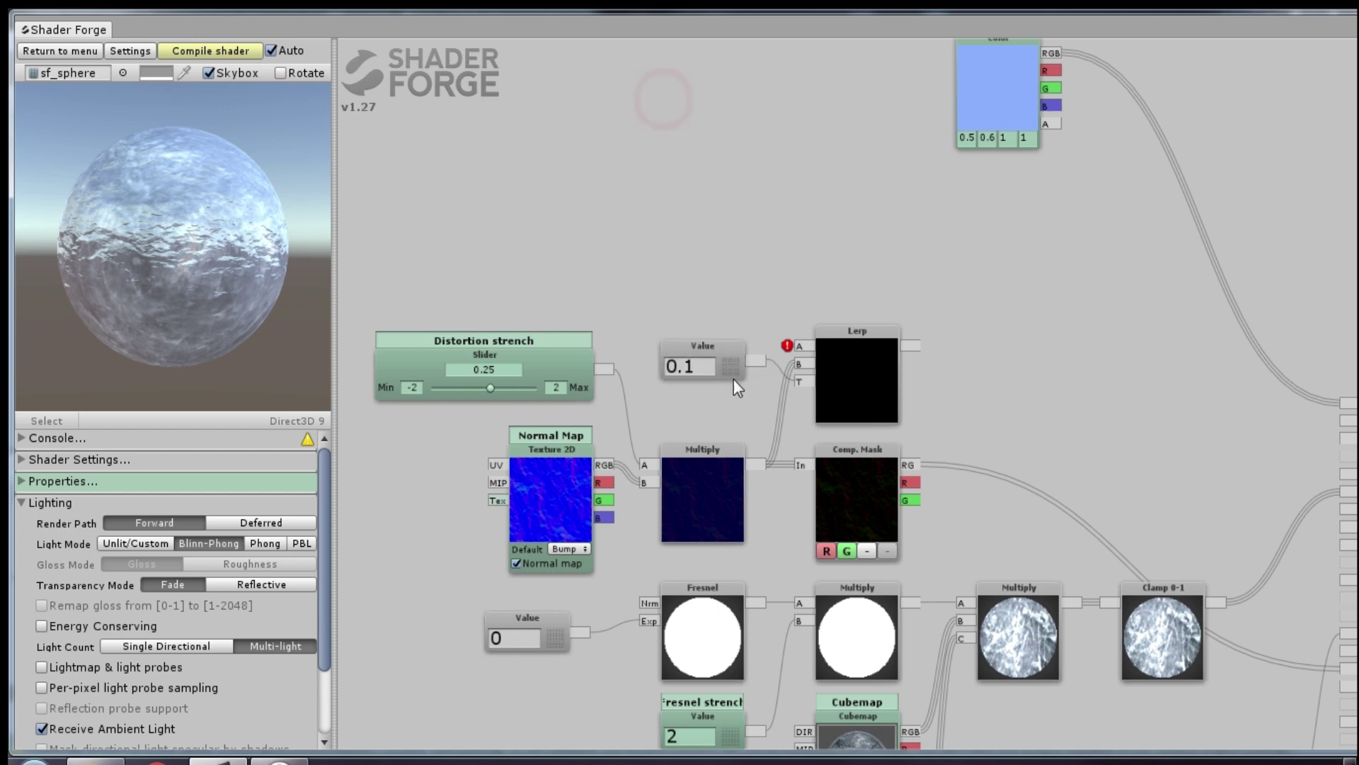
Step: Add a Vector 3 of (0, 0, 1) connected to the Lerp's A input
key("3")
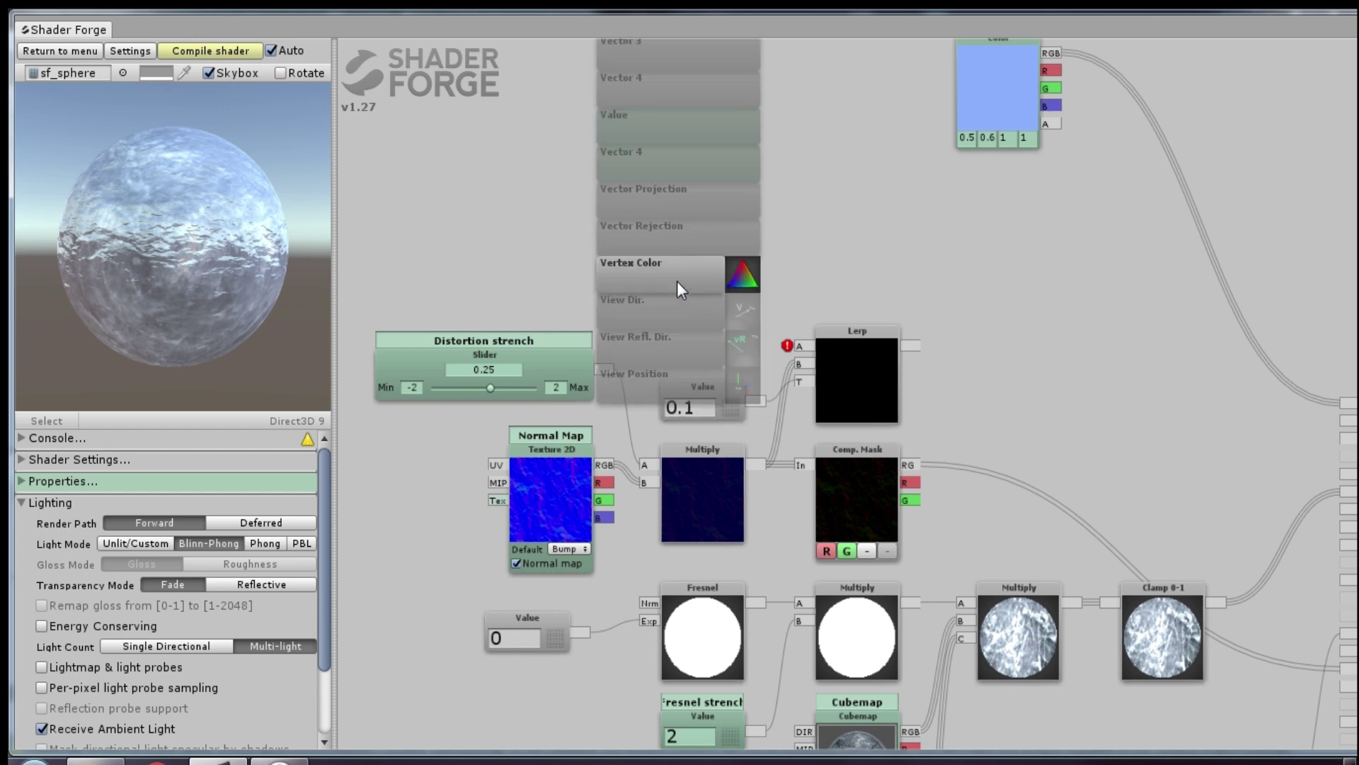
mouse_move(678, 288)
left_mouse_down()
mouse_move(703, 160)
mouse_move(719, 279)
left_mouse_up()
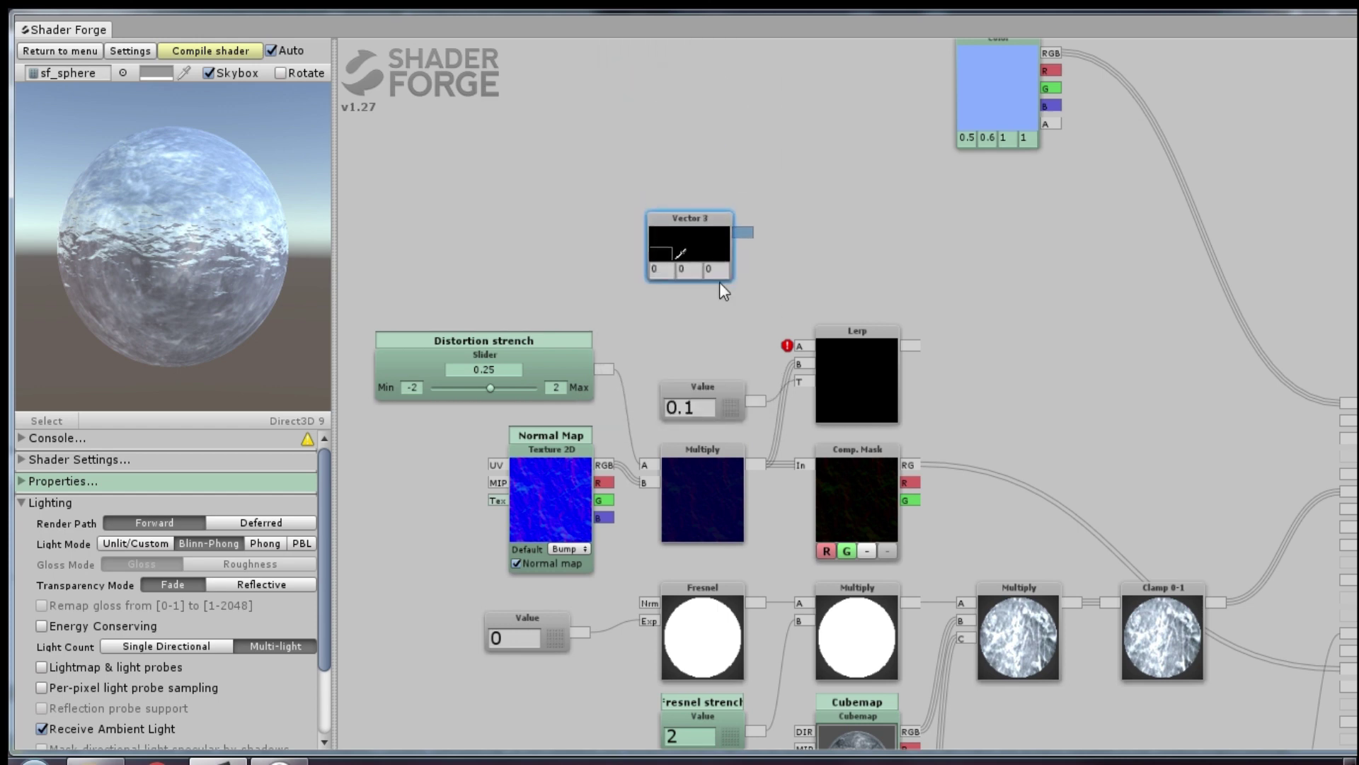
left_click(717, 270)
type("1")
left_click_drag(743, 234, 788, 337)
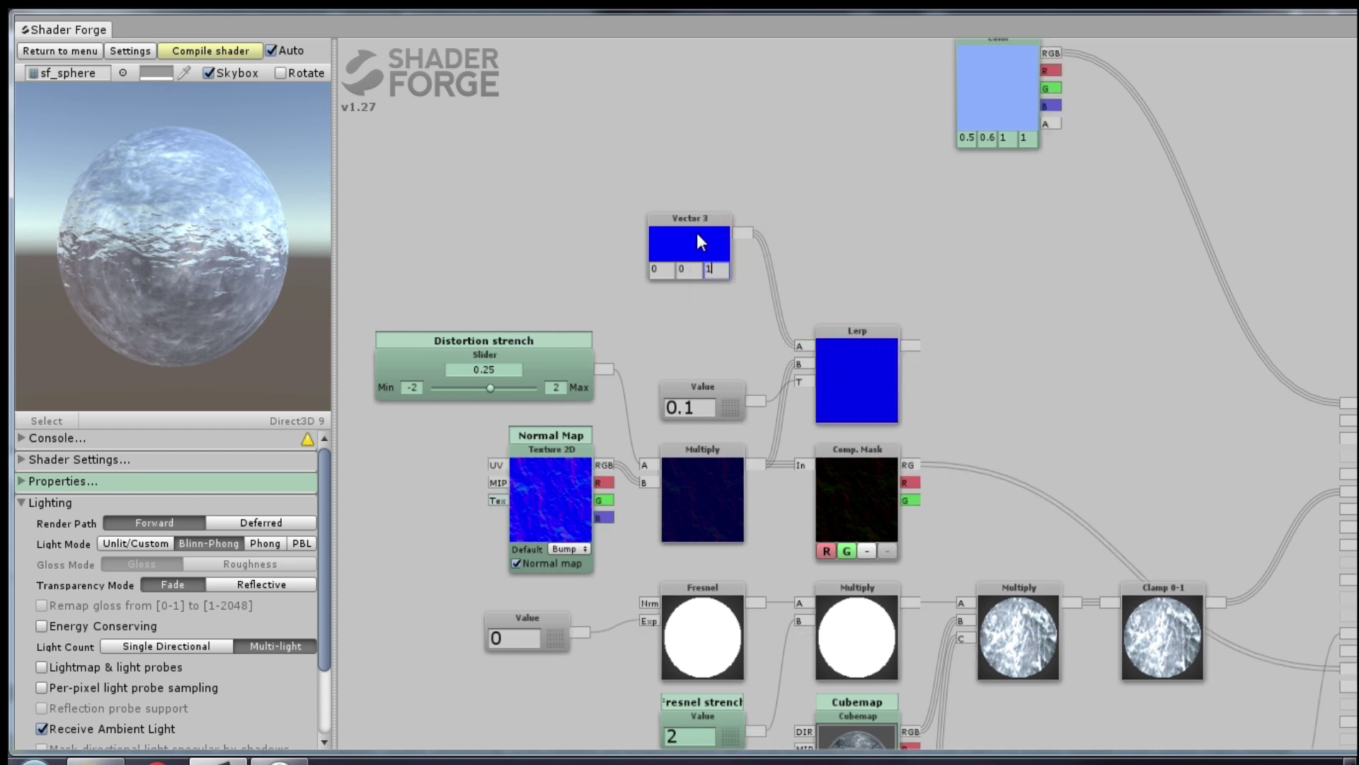
left_click_drag(711, 231, 725, 307)
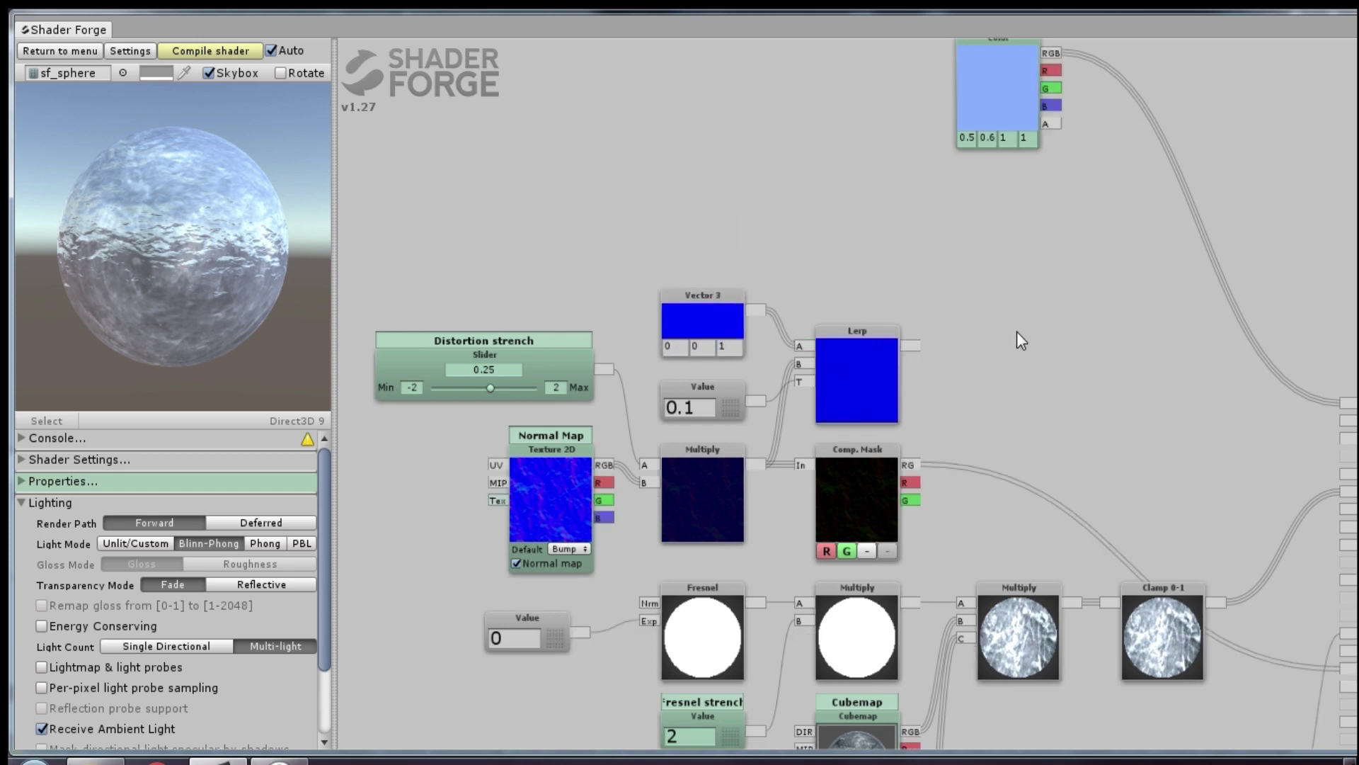
Step: Wire the Lerp result into the Main node's Normal input
left_click_drag(1020, 337, 763, 346)
scroll(750, 368, "down", 2)
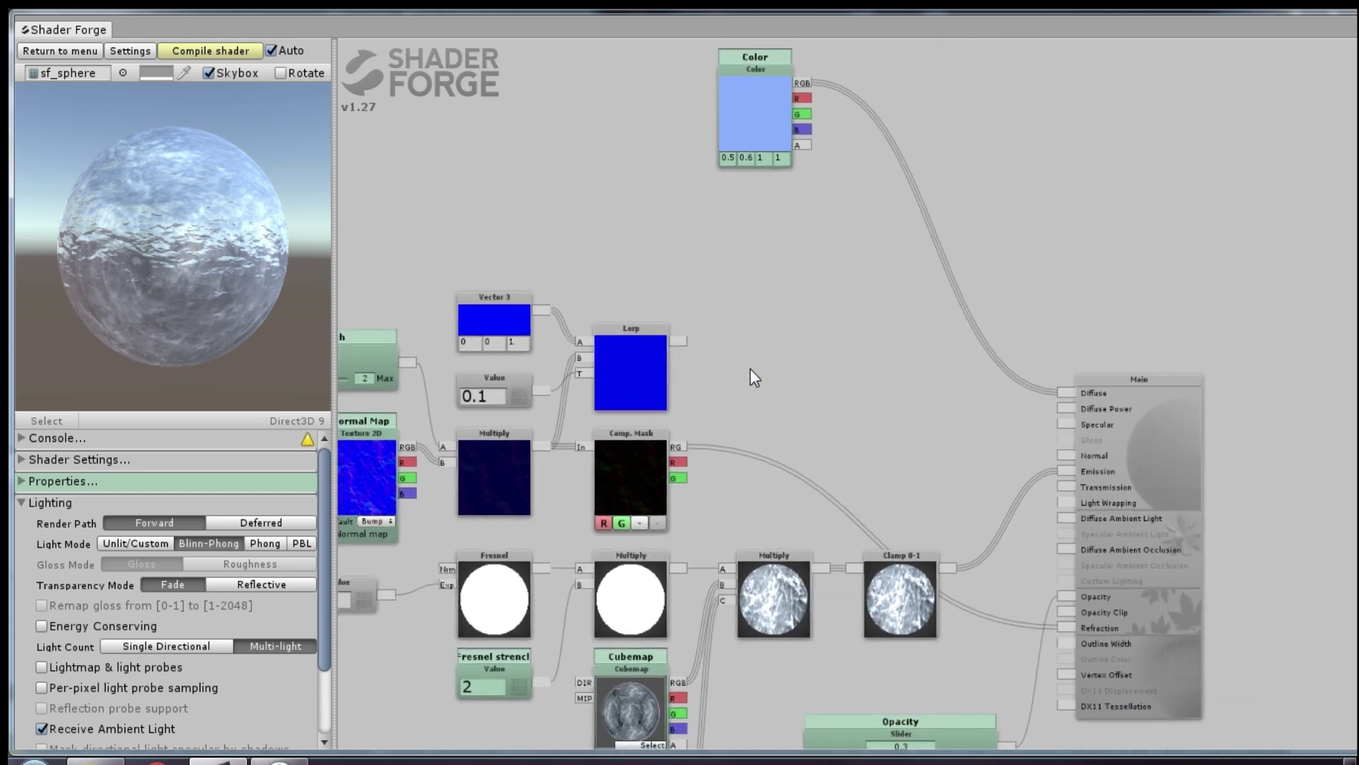
left_click_drag(678, 342, 1066, 455)
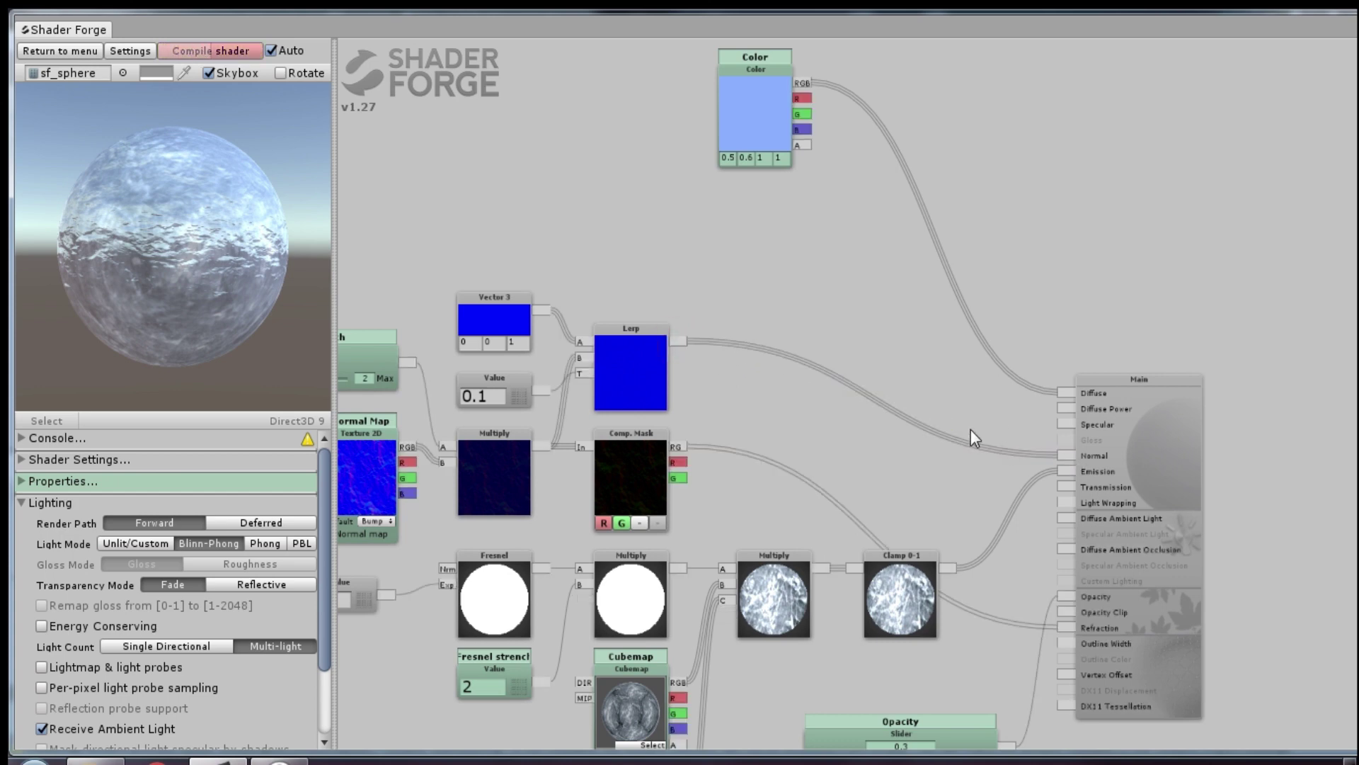
left_click_drag(248, 283, 613, 252)
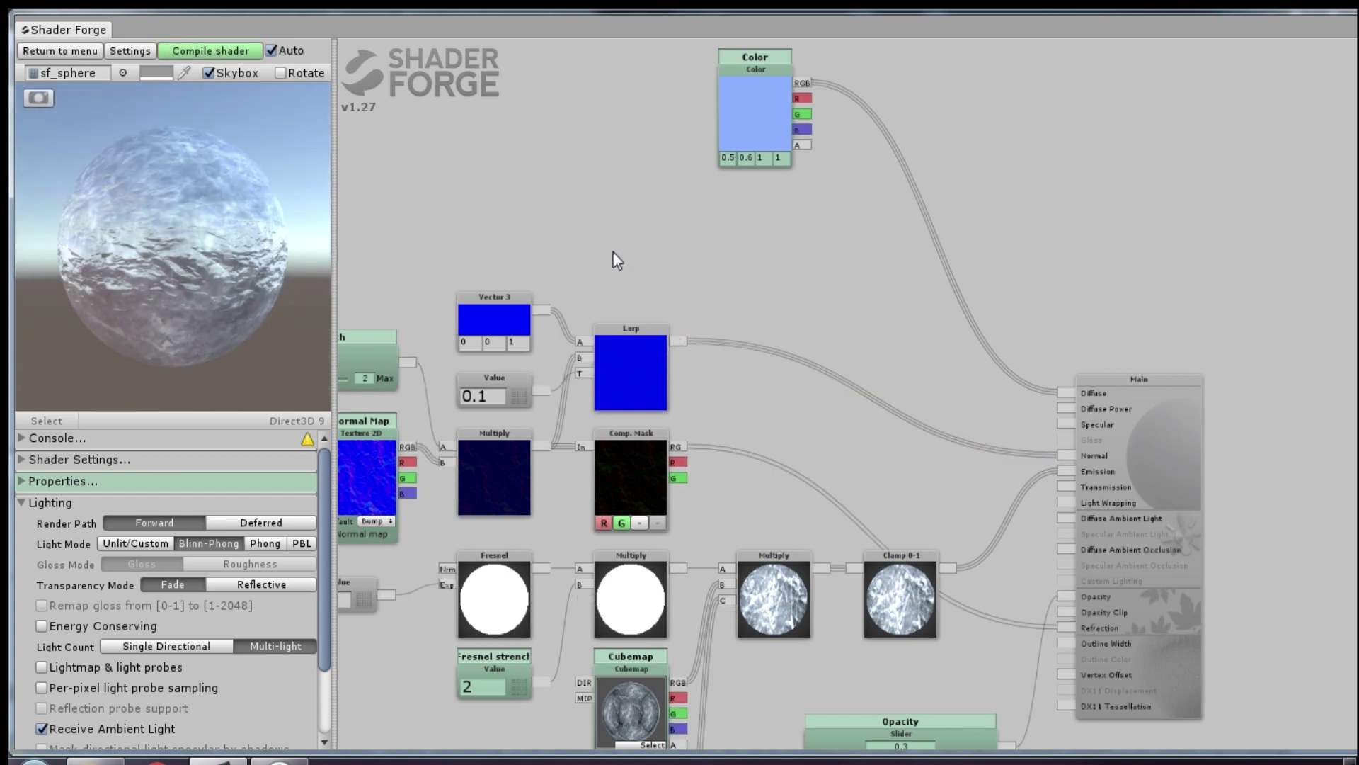
Step: Add a Value node of 1 driving Diffuse Power
right_click(796, 279)
mouse_move(805, 257)
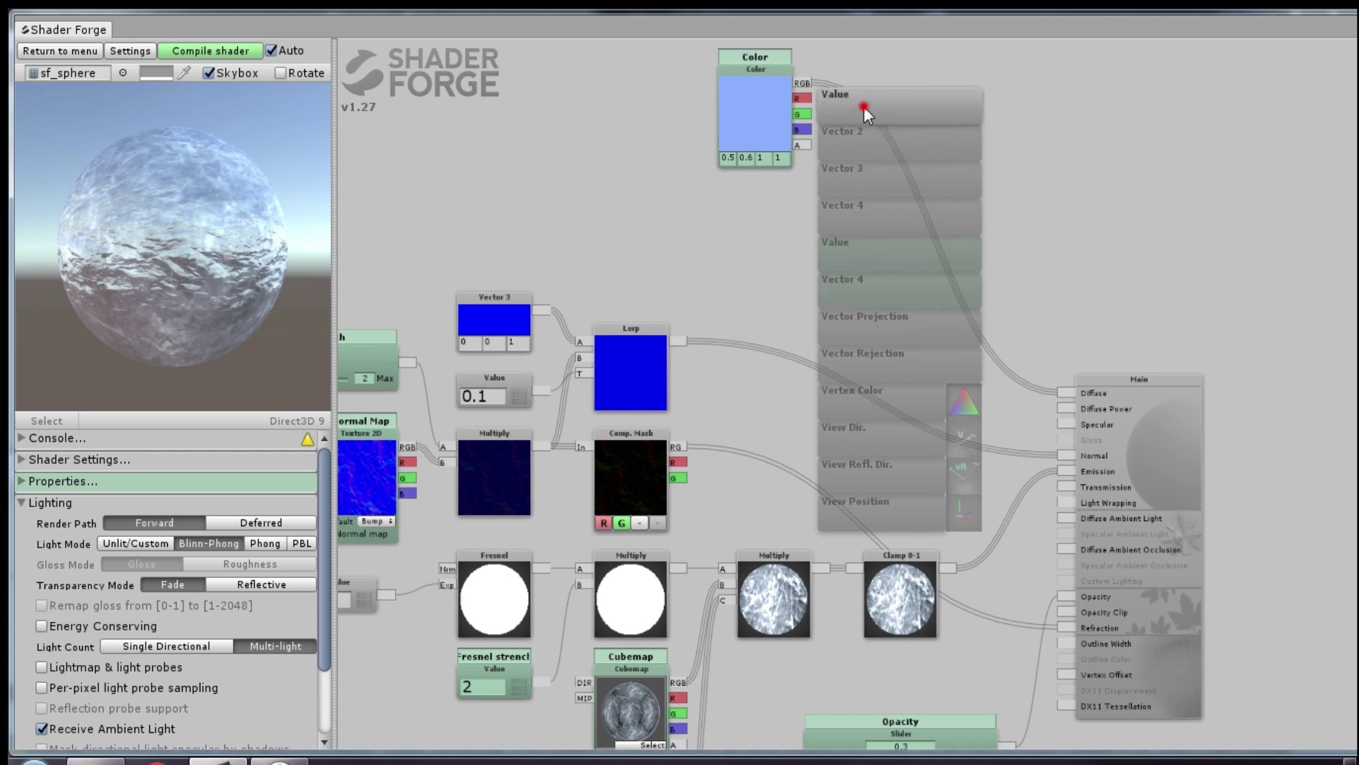
left_click(890, 115)
left_click(821, 258)
mouse_move(860, 252)
left_mouse_down()
mouse_move(855, 266)
mouse_move(1066, 408)
left_mouse_up()
type("1")
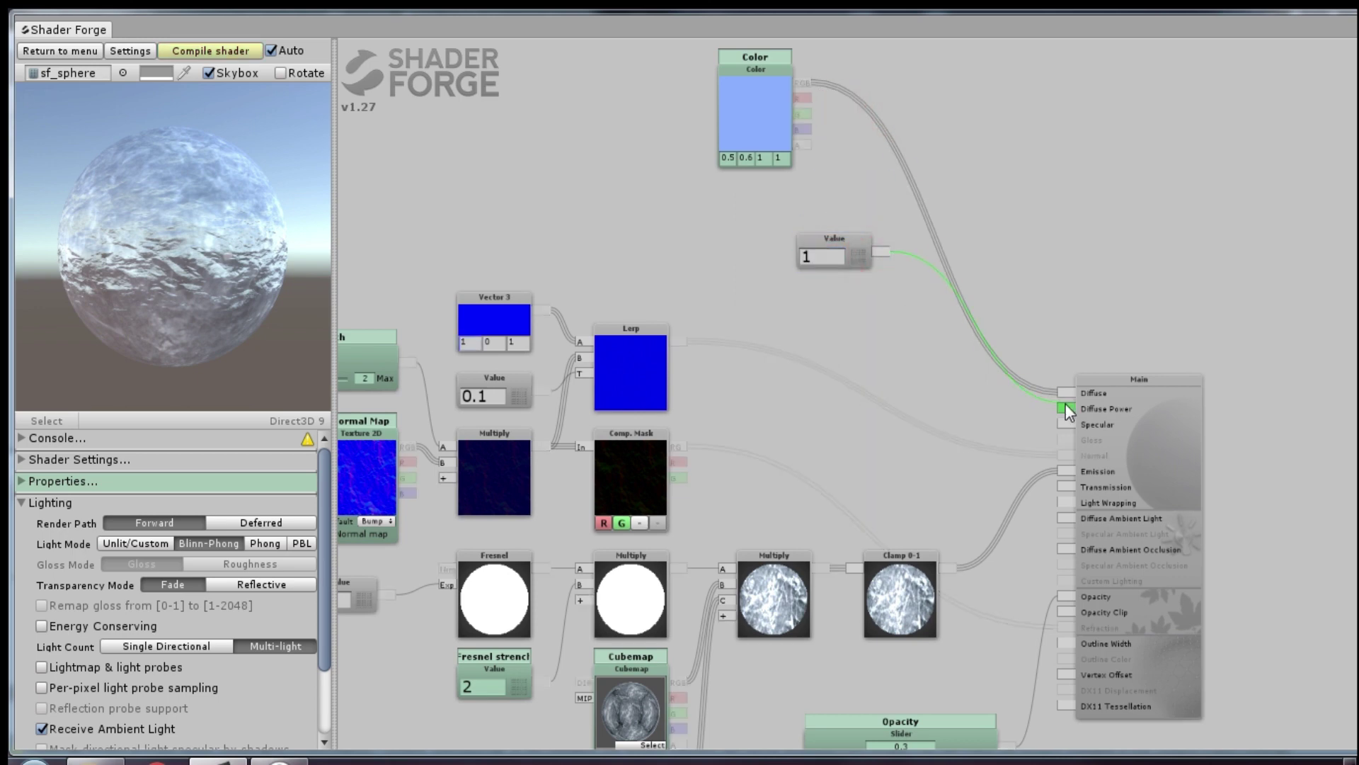
mouse_move(836, 249)
left_mouse_down()
mouse_move(821, 245)
mouse_move(847, 247)
left_mouse_up()
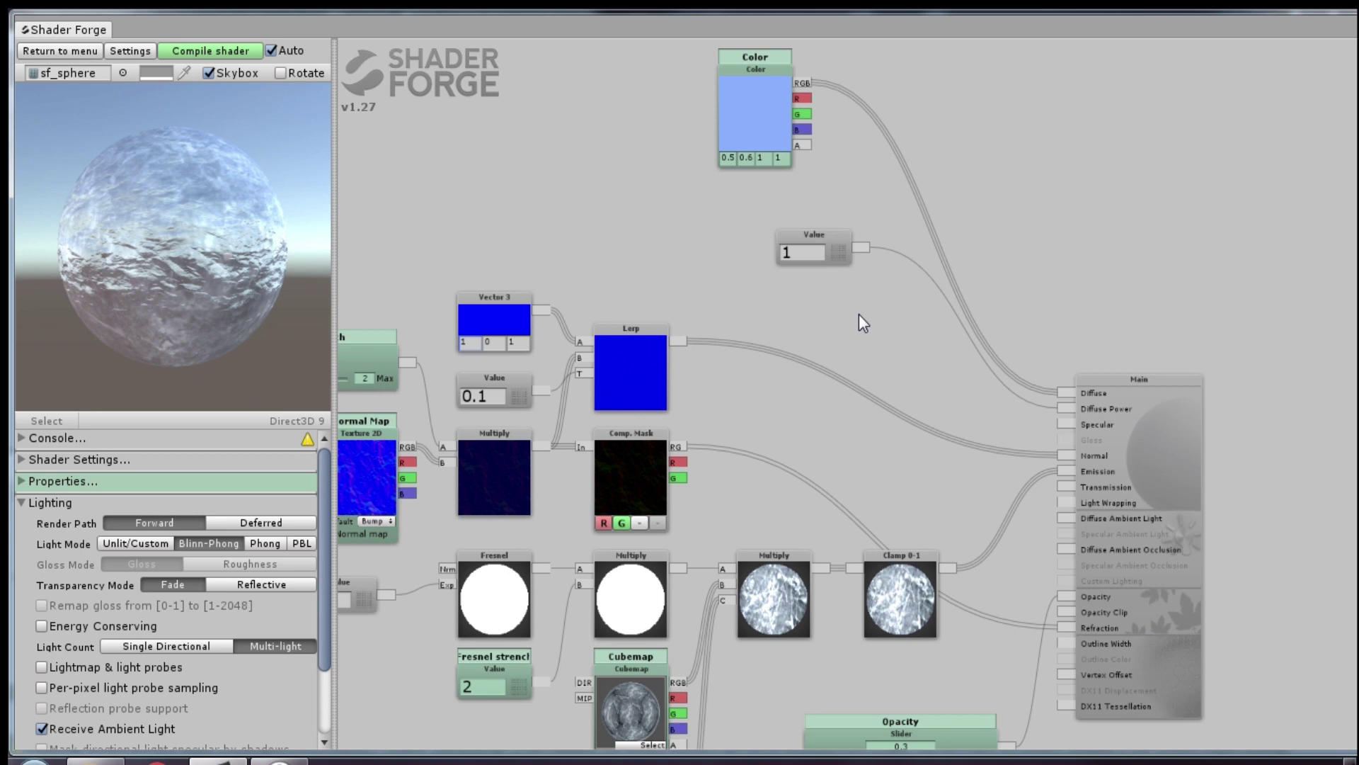
Step: Add a 0.2 Value driving Gloss and also wire the value 1 into Specular
right_click(855, 349)
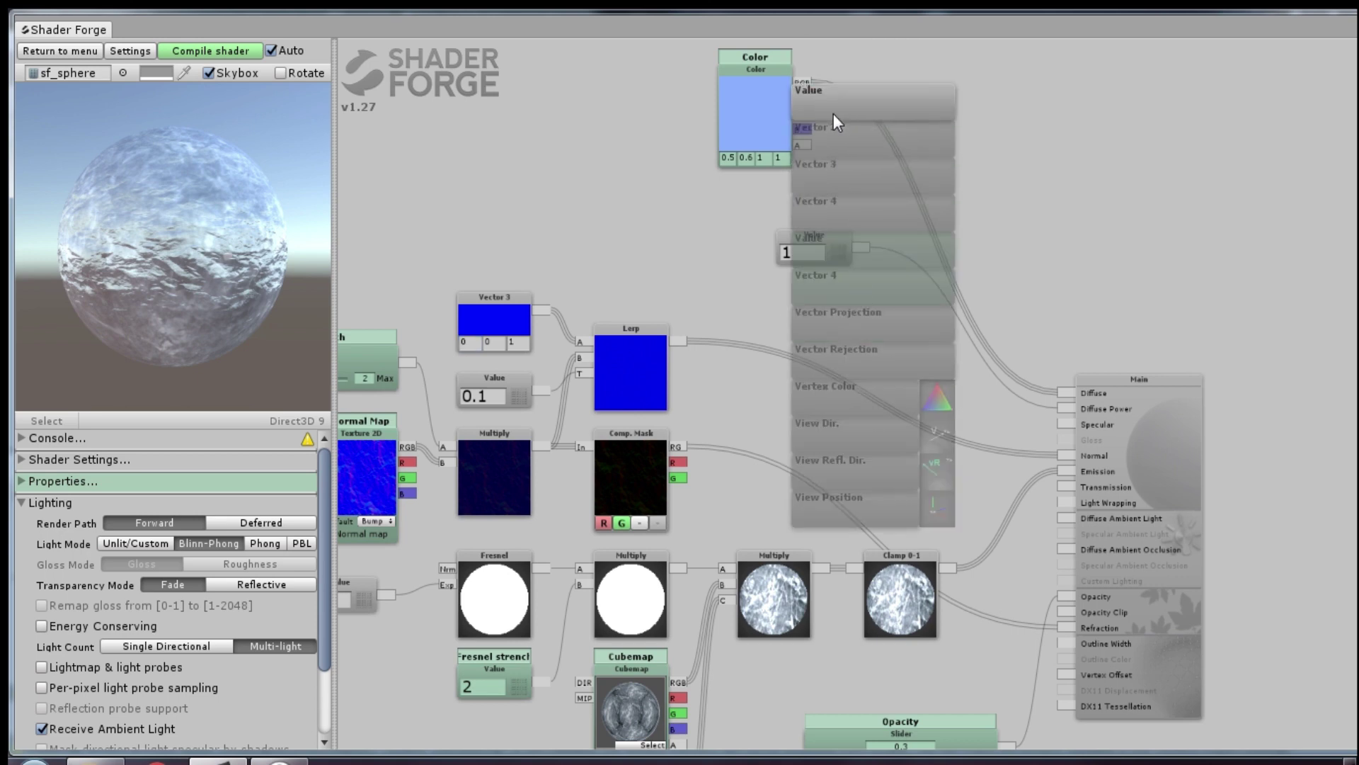
left_click(833, 113)
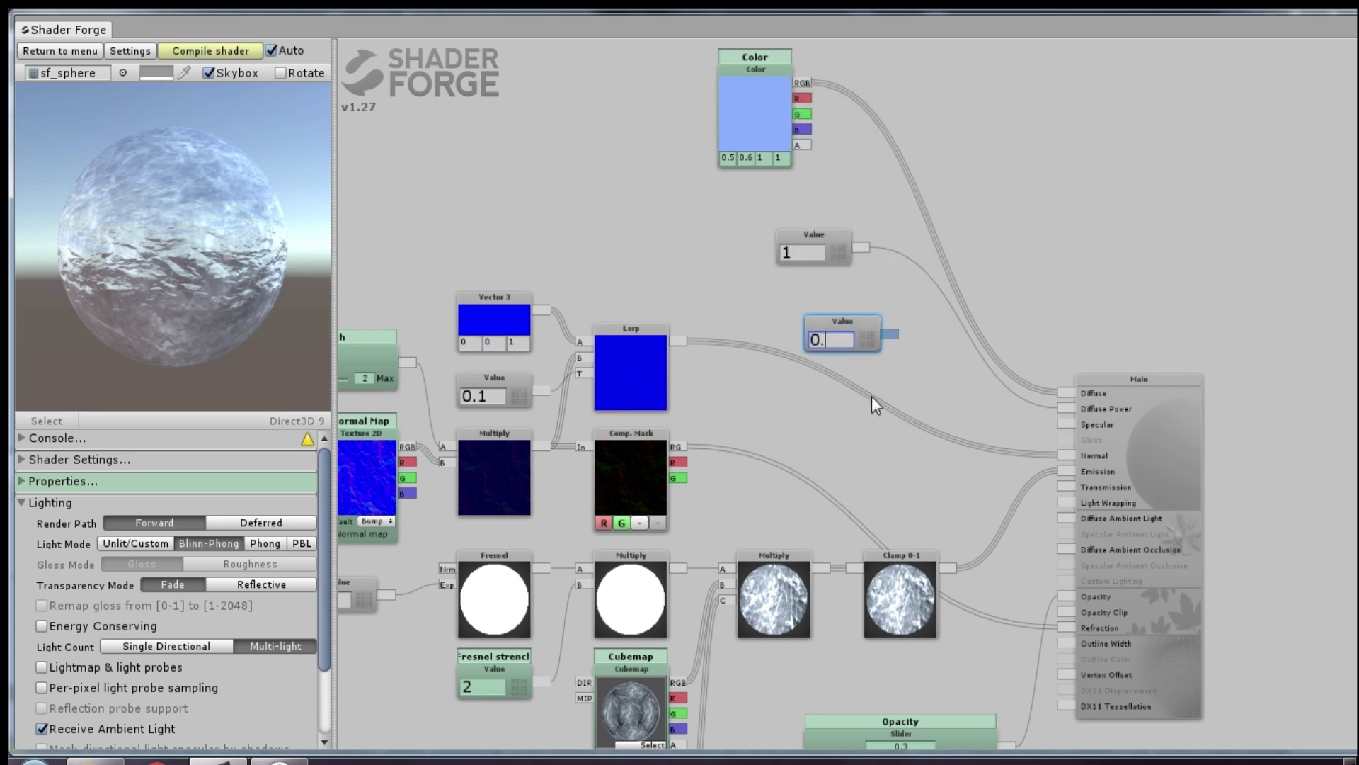
type("0.2")
left_click_drag(890, 334, 1066, 440)
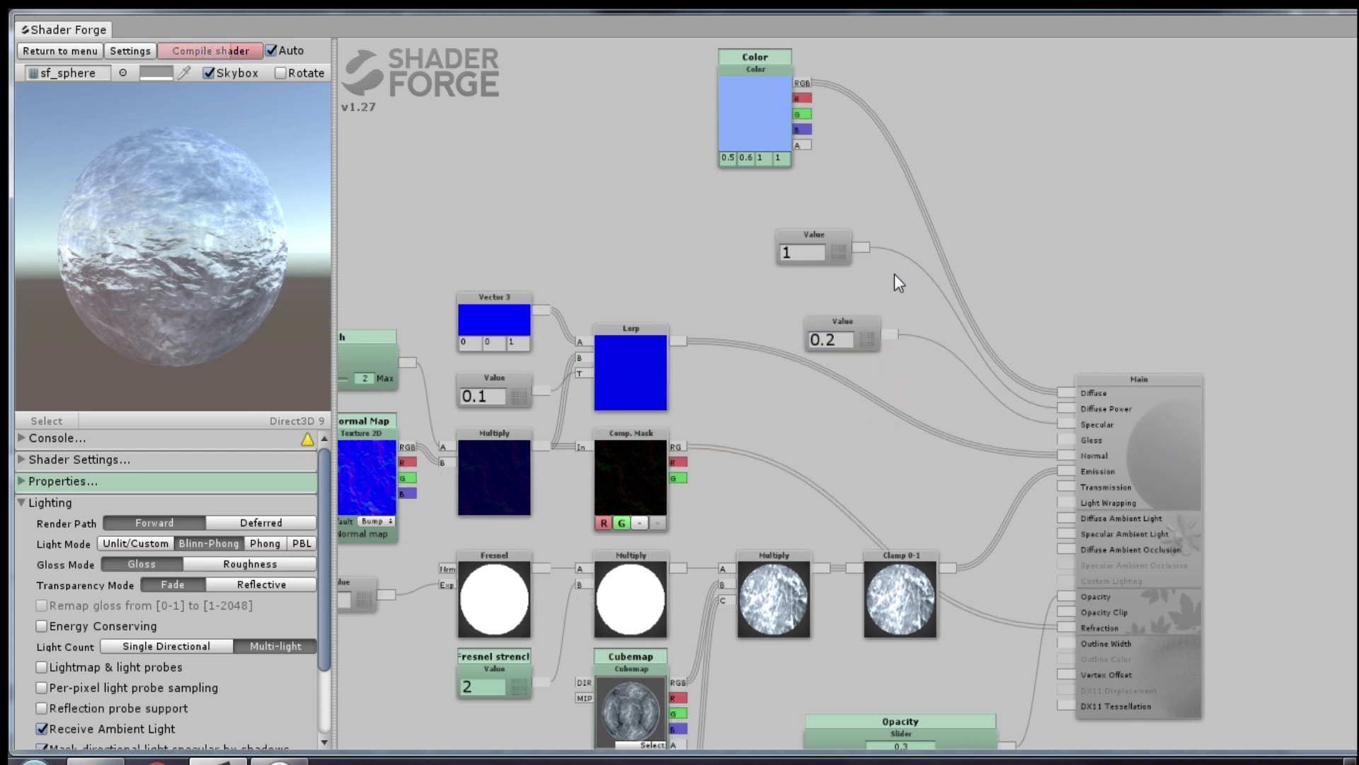
left_click_drag(968, 377, 1016, 409)
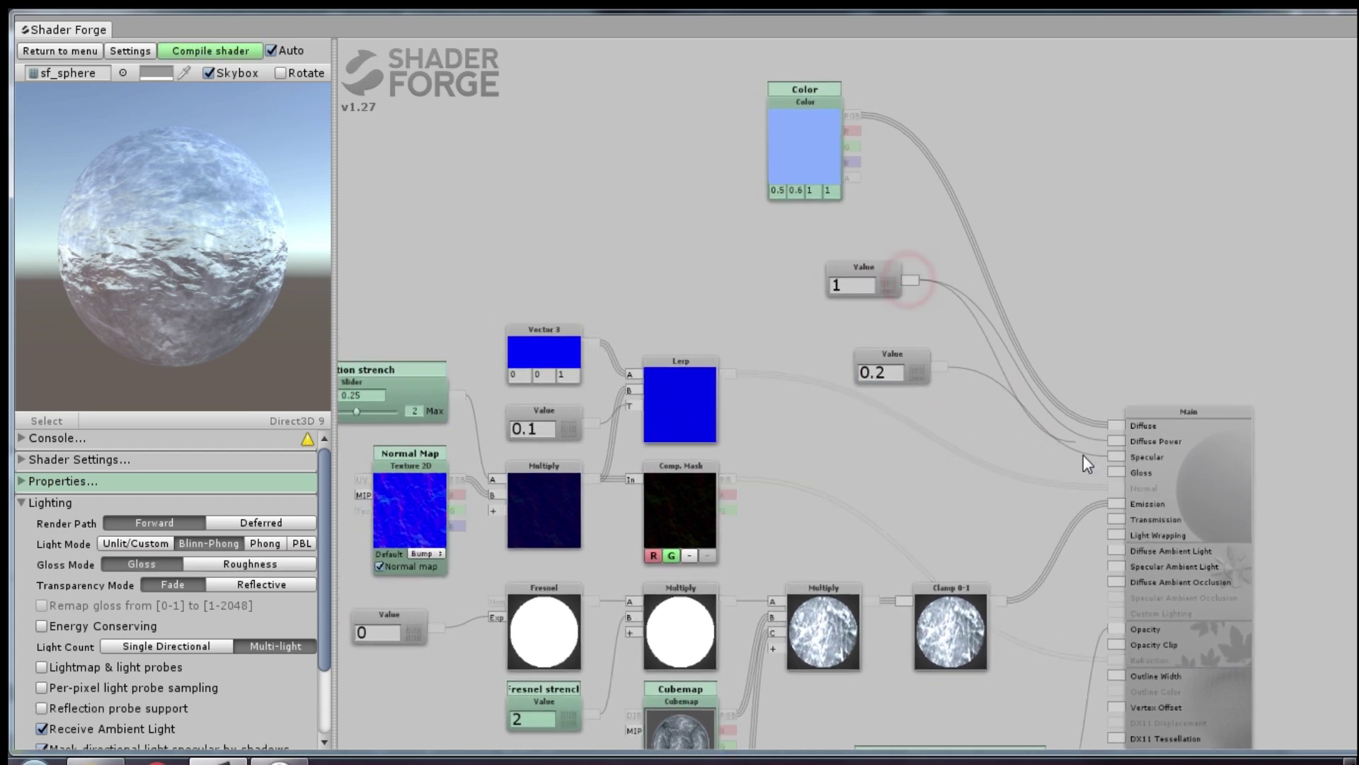
left_click_drag(912, 281, 1116, 457)
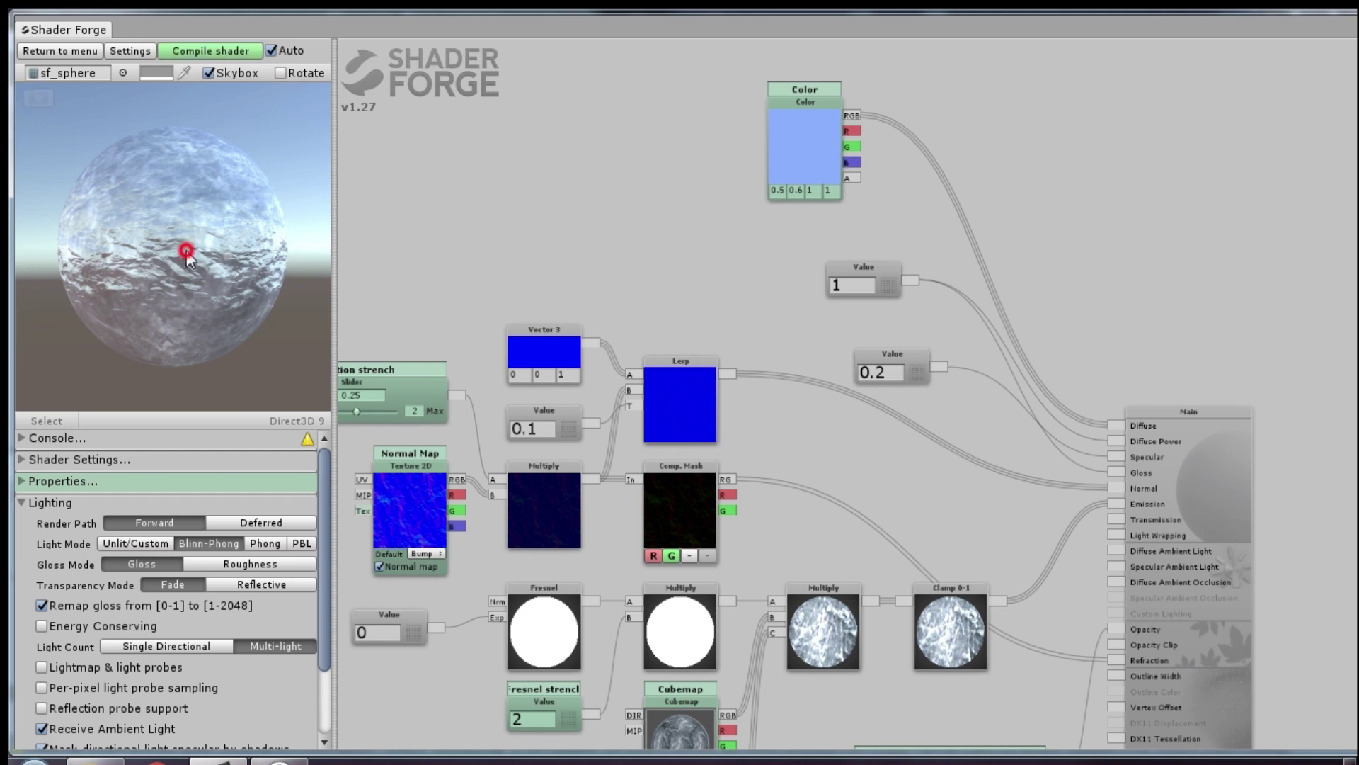
mouse_move(188, 248)
left_mouse_down()
mouse_move(310, 255)
mouse_move(279, 294)
left_mouse_up()
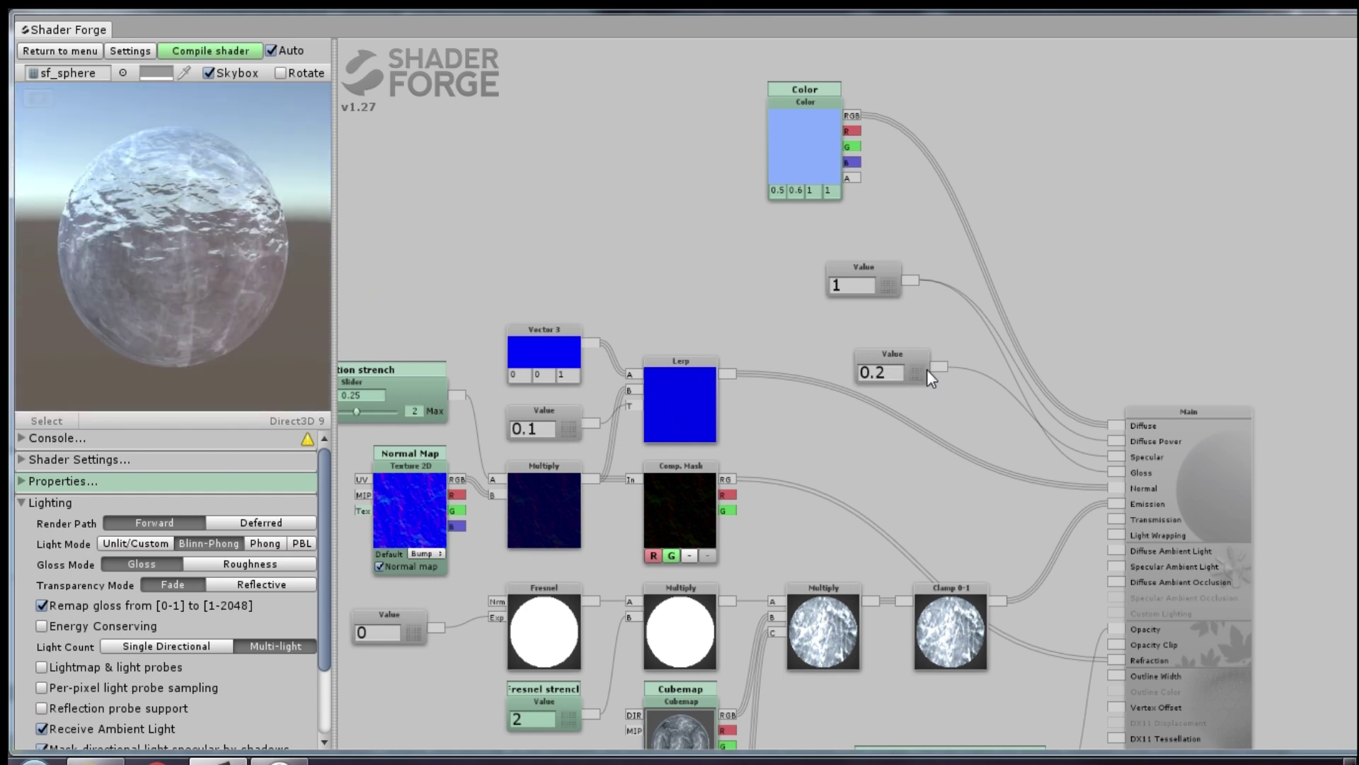
Step: Rearrange the 0.2 and 1 Value nodes, Color, Opacity and Main output nodes neatly
scroll(928, 359, "down", 2)
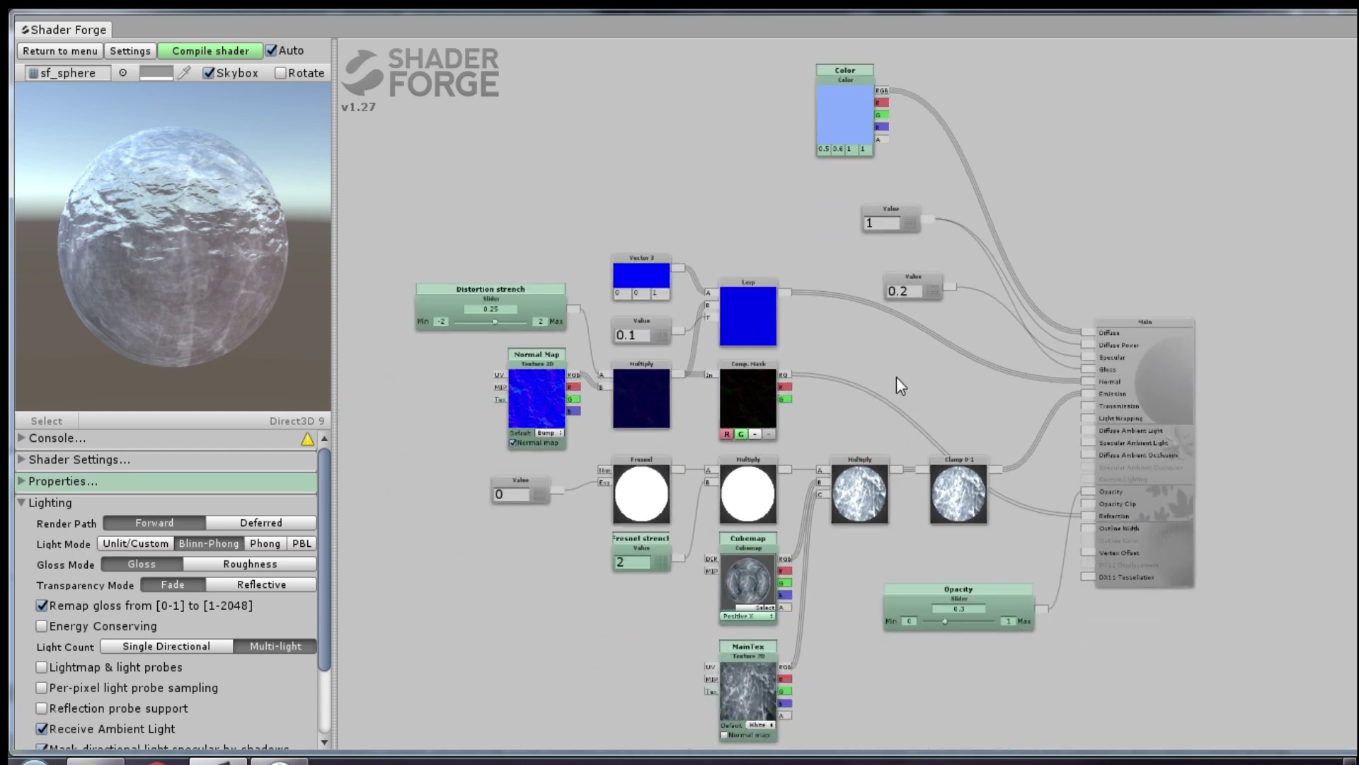
left_click_drag(933, 287, 769, 256)
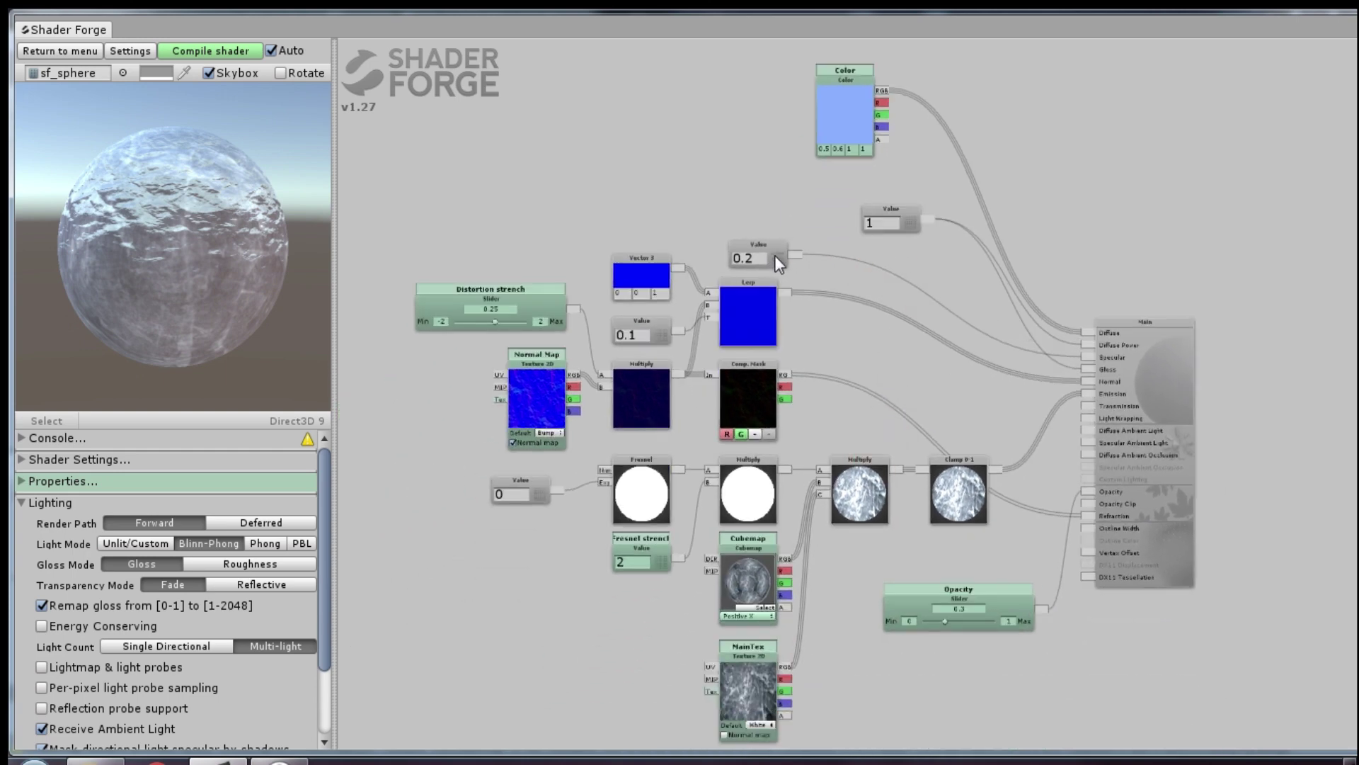
left_click_drag(912, 217, 770, 214)
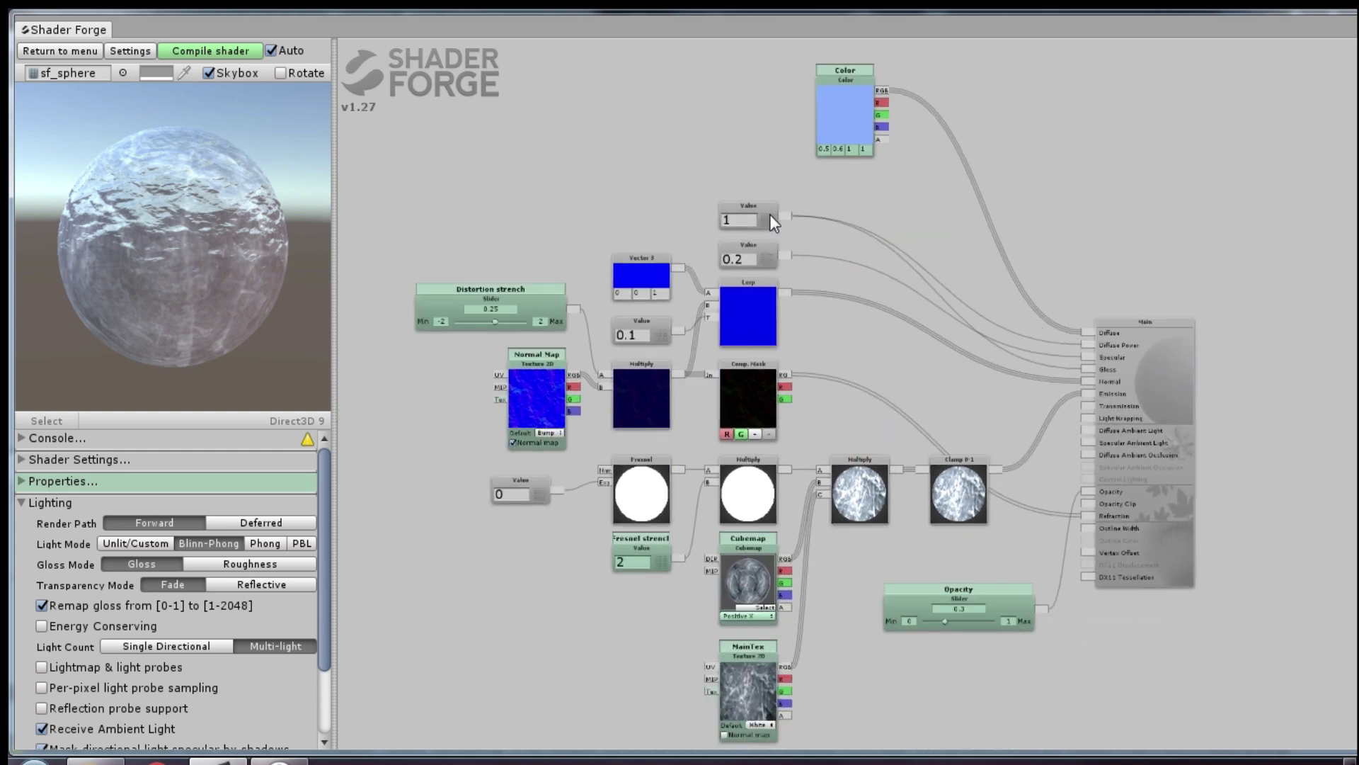
left_click_drag(845, 125, 754, 146)
mouse_move(1115, 405)
left_mouse_down()
mouse_move(1086, 313)
mouse_move(1108, 310)
left_mouse_up()
left_click_drag(1018, 606, 974, 564)
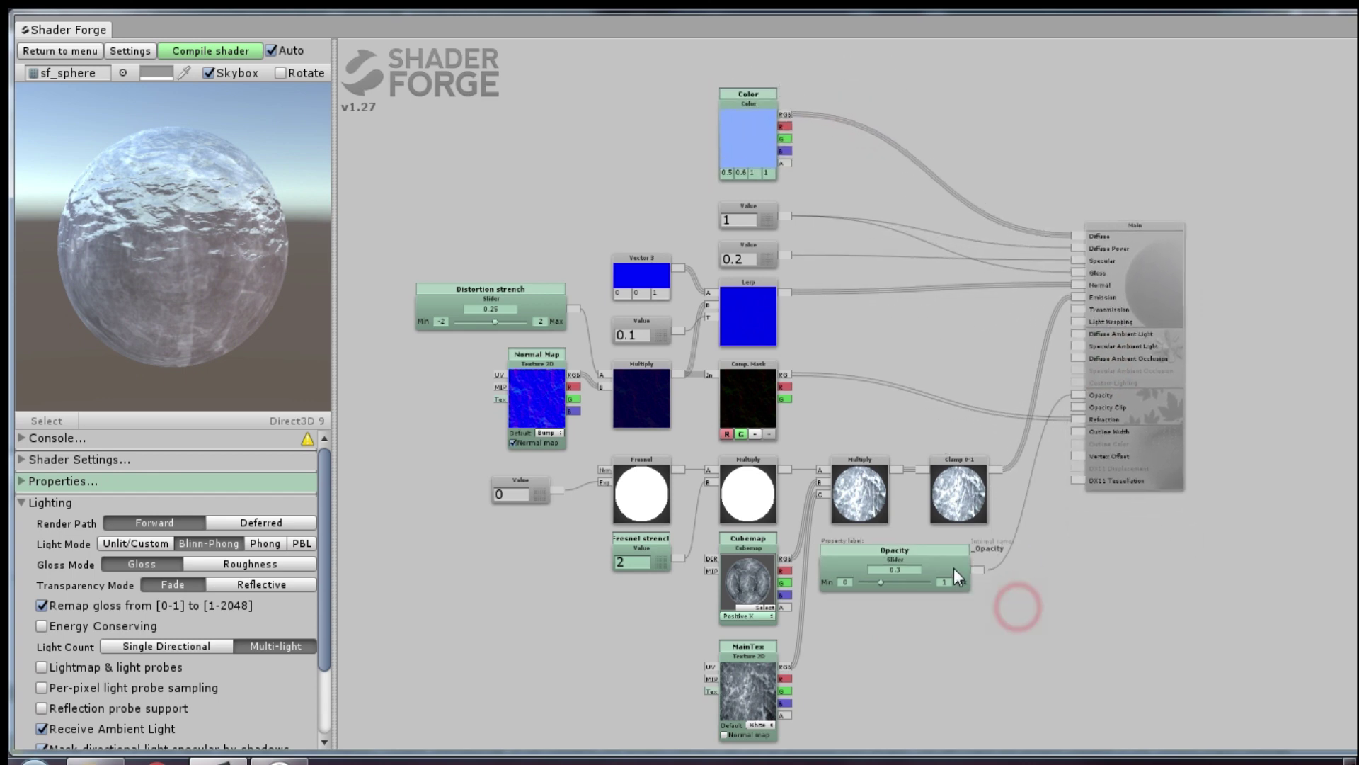
left_click_drag(1127, 392, 1119, 397)
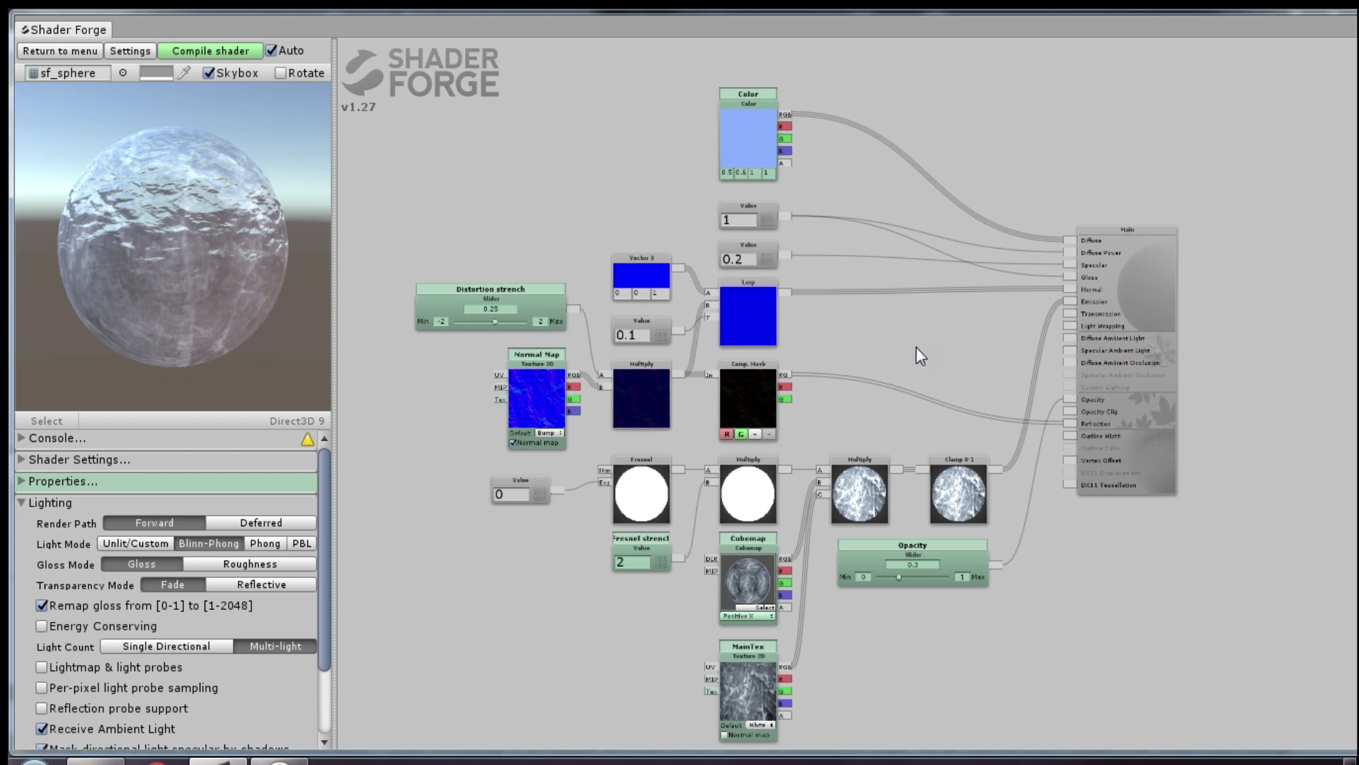
Step: Compile the ice shader, check the preview sphere and restore the editor window
left_click(188, 50)
left_click_drag(206, 237, 333, 229)
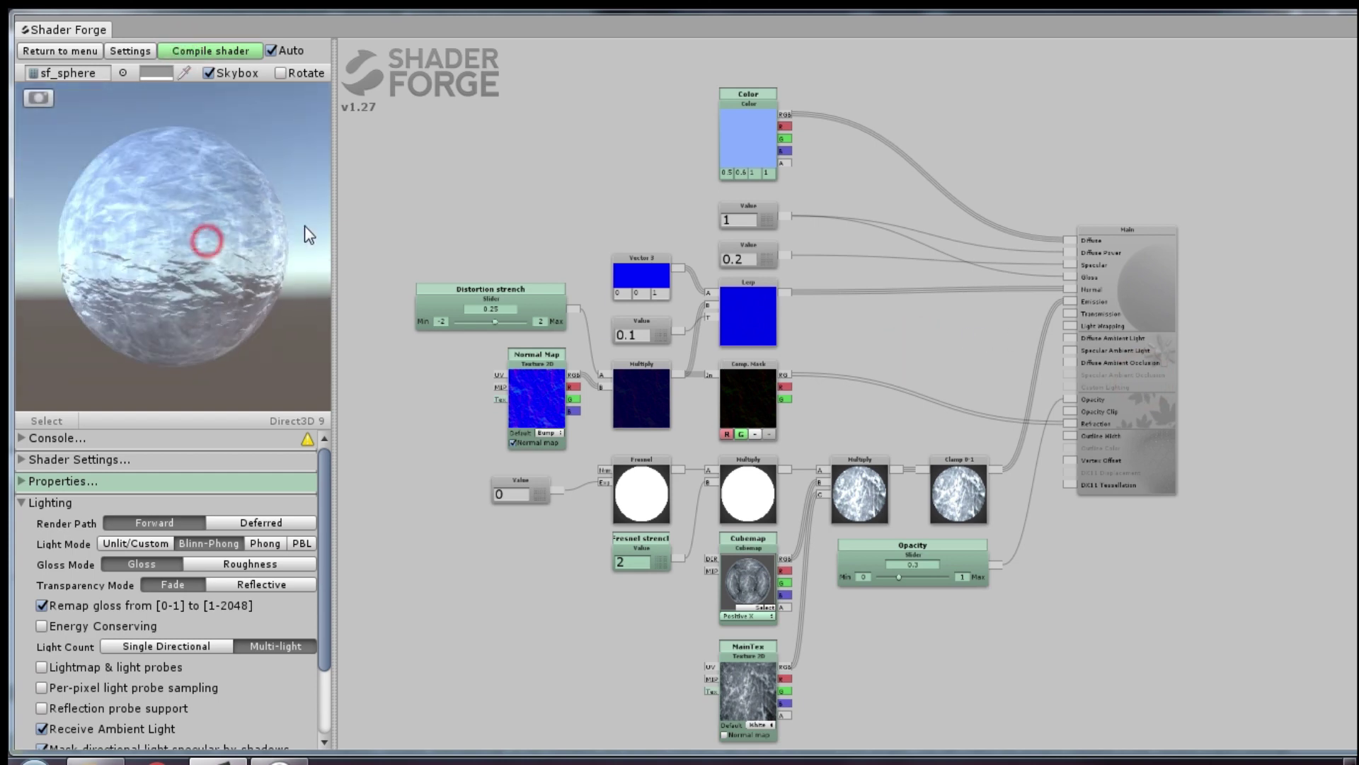
double_click(1272, 32)
Step: Close Shader Forge and add a 3D sphere to the Unity scene
left_click(1217, 63)
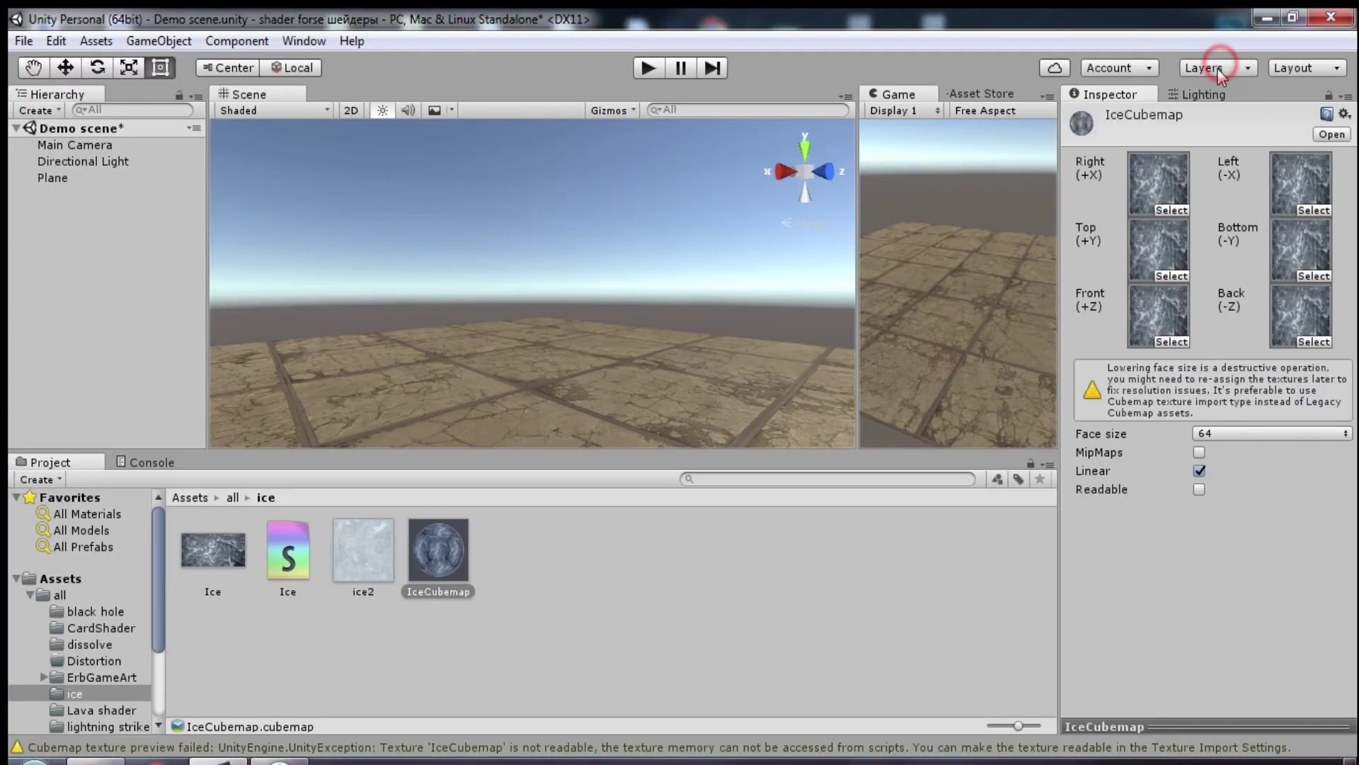
left_click(716, 555)
right_click(95, 236)
mouse_move(170, 433)
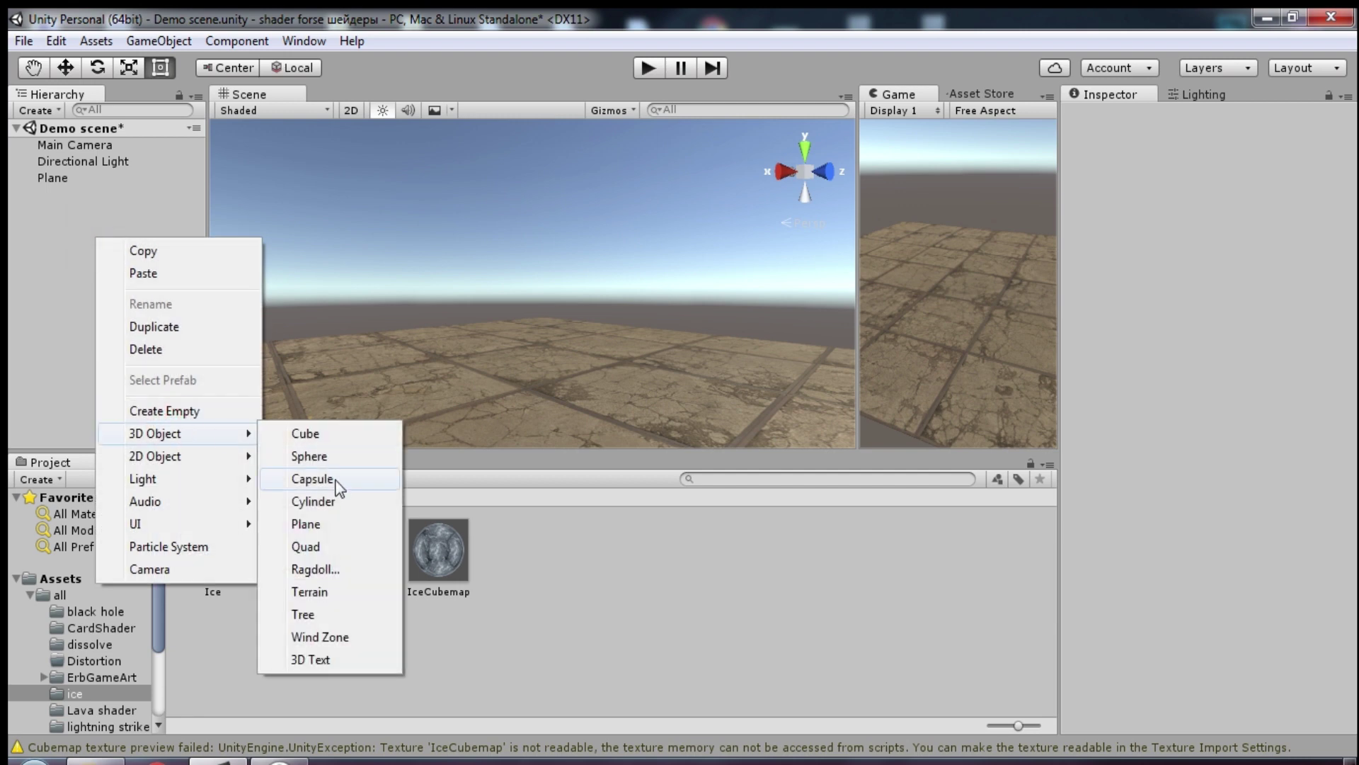
left_click(331, 460)
Step: Give the sphere scale 2, 2, 2 and position 0, 1, 0
left_click(1198, 208)
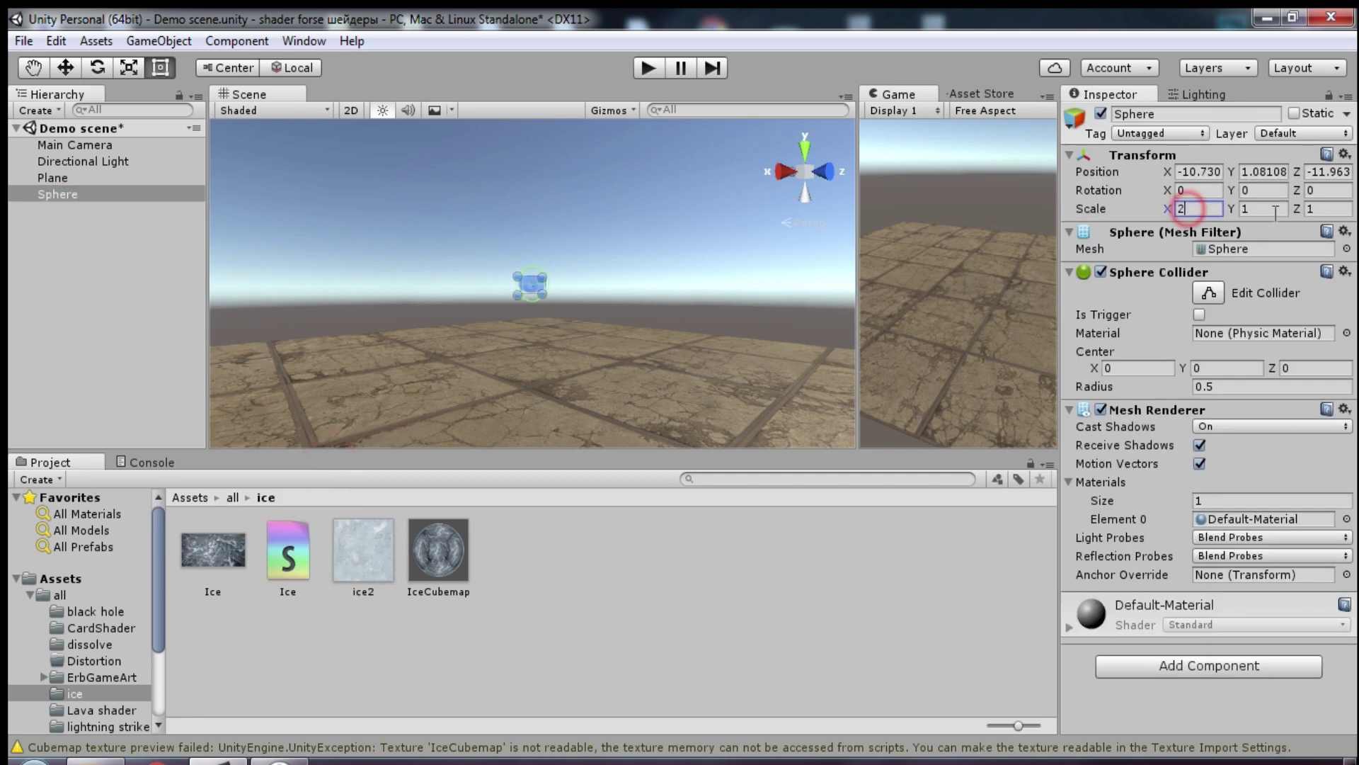
type("2")
left_click(1264, 208)
type("2")
left_click(1328, 208)
type("2")
left_click(1328, 171)
type("0")
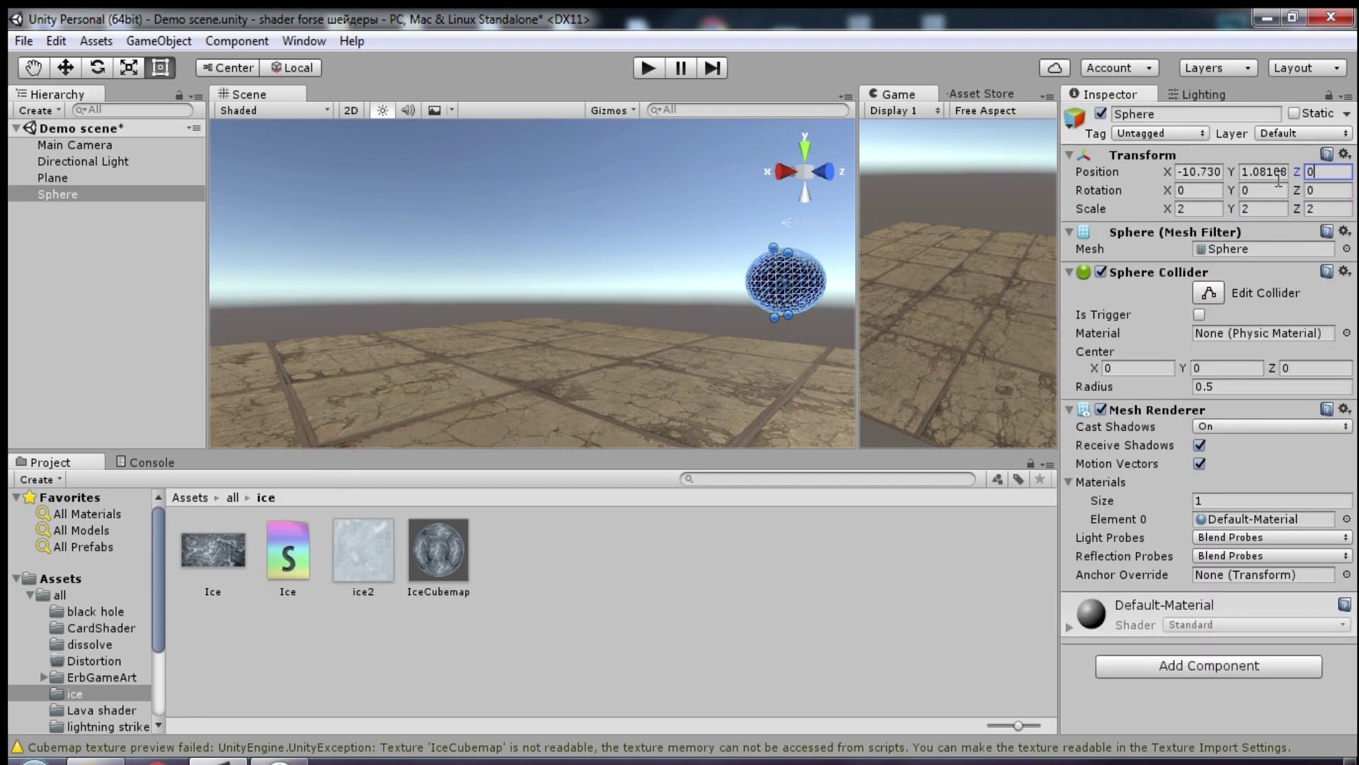
left_click(1264, 171)
type("1")
left_click(1203, 171)
type("0")
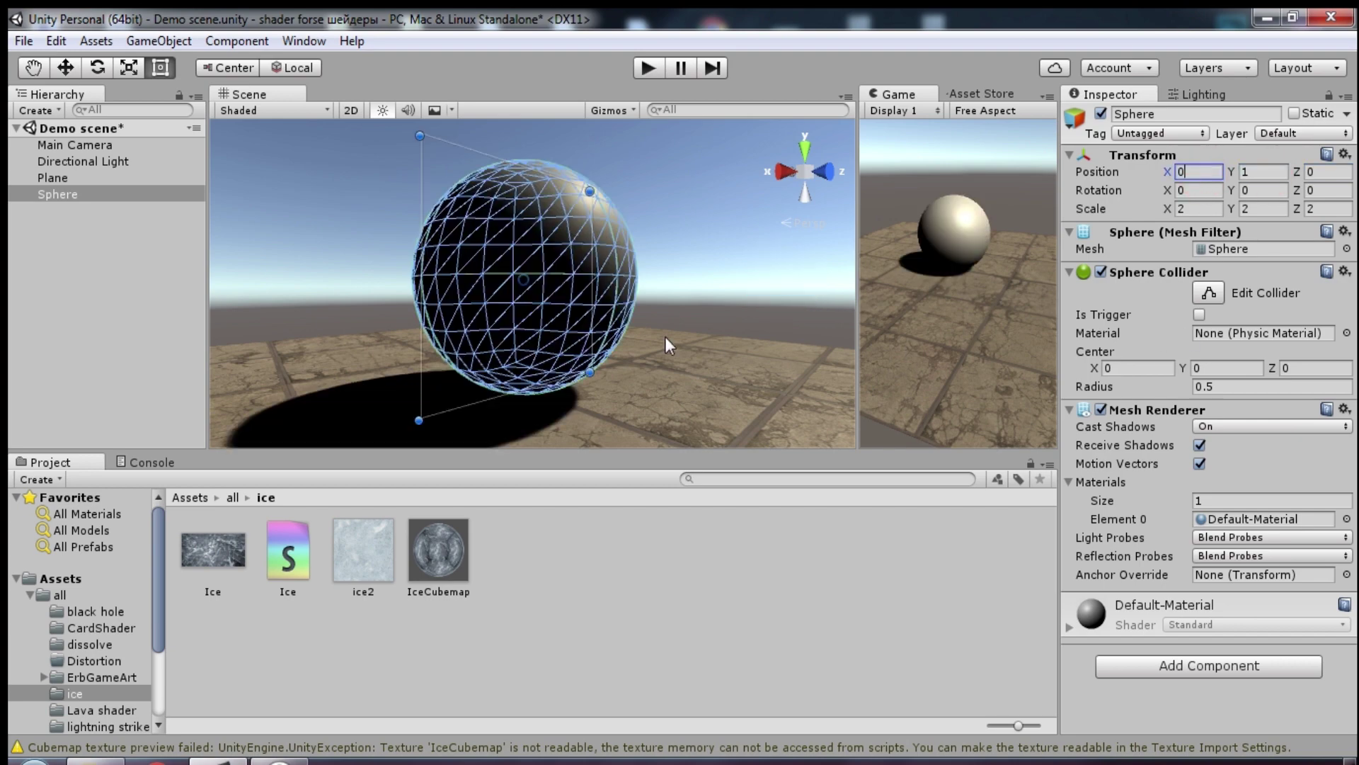
Step: Create a material named 'Ice' using the Shader Forge Ice shader
left_click(222, 295)
left_click(52, 196)
key("w")
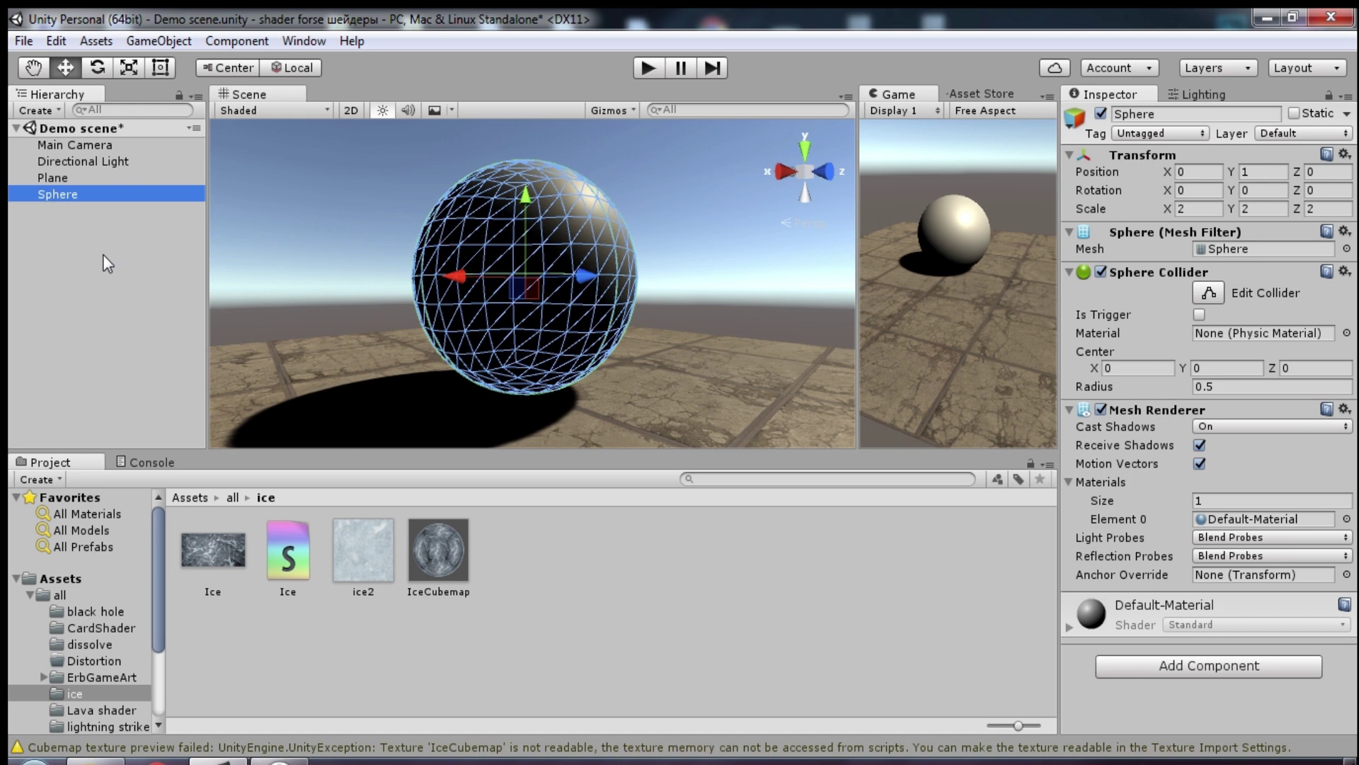
left_click(79, 248)
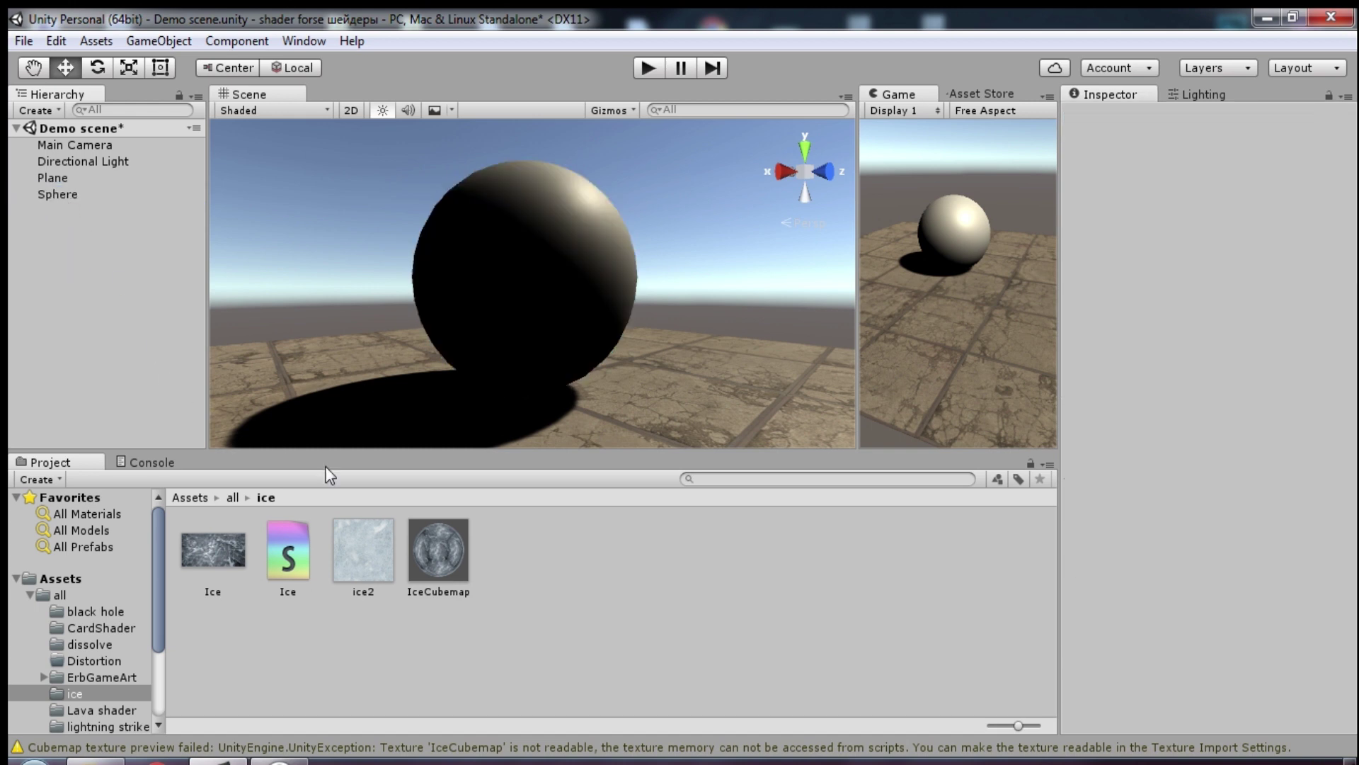
right_click(601, 557)
mouse_move(627, 173)
left_click(881, 389)
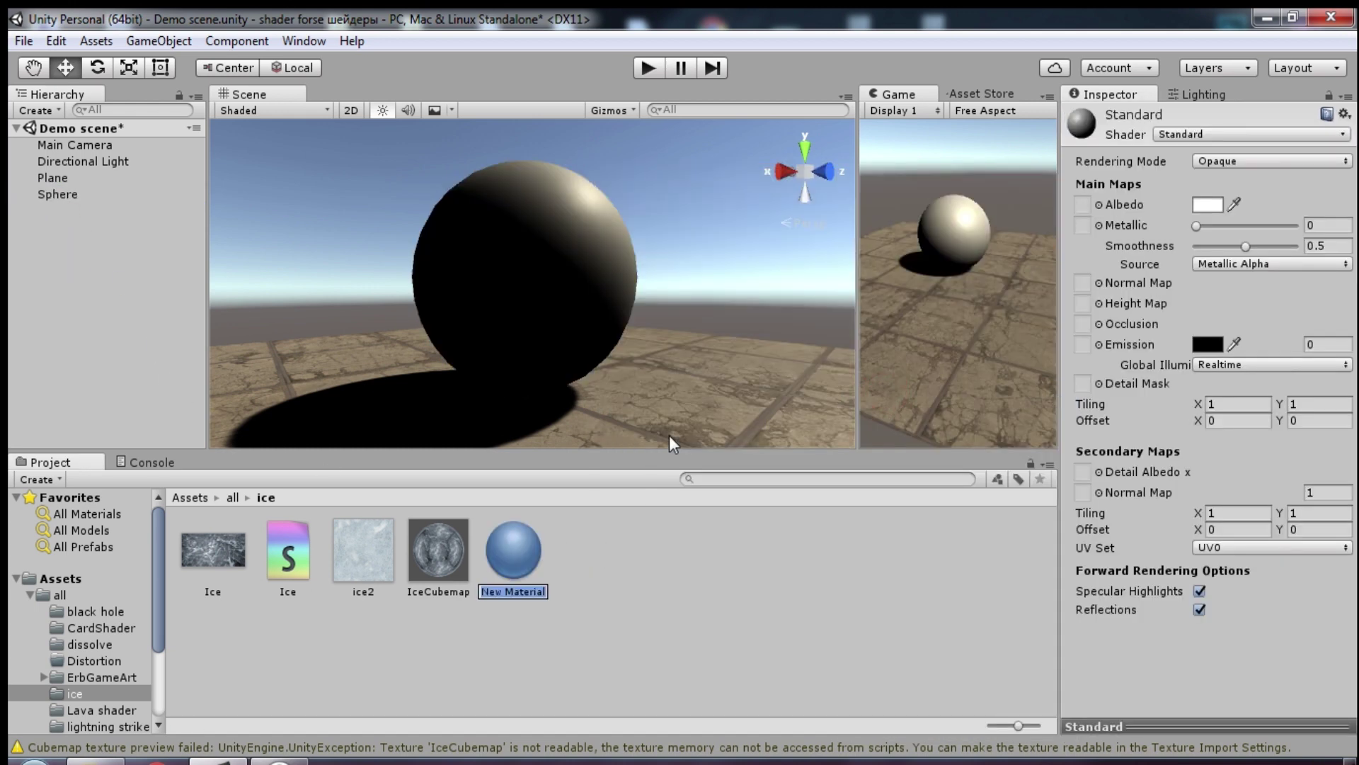
type("Ice")
left_click(1204, 134)
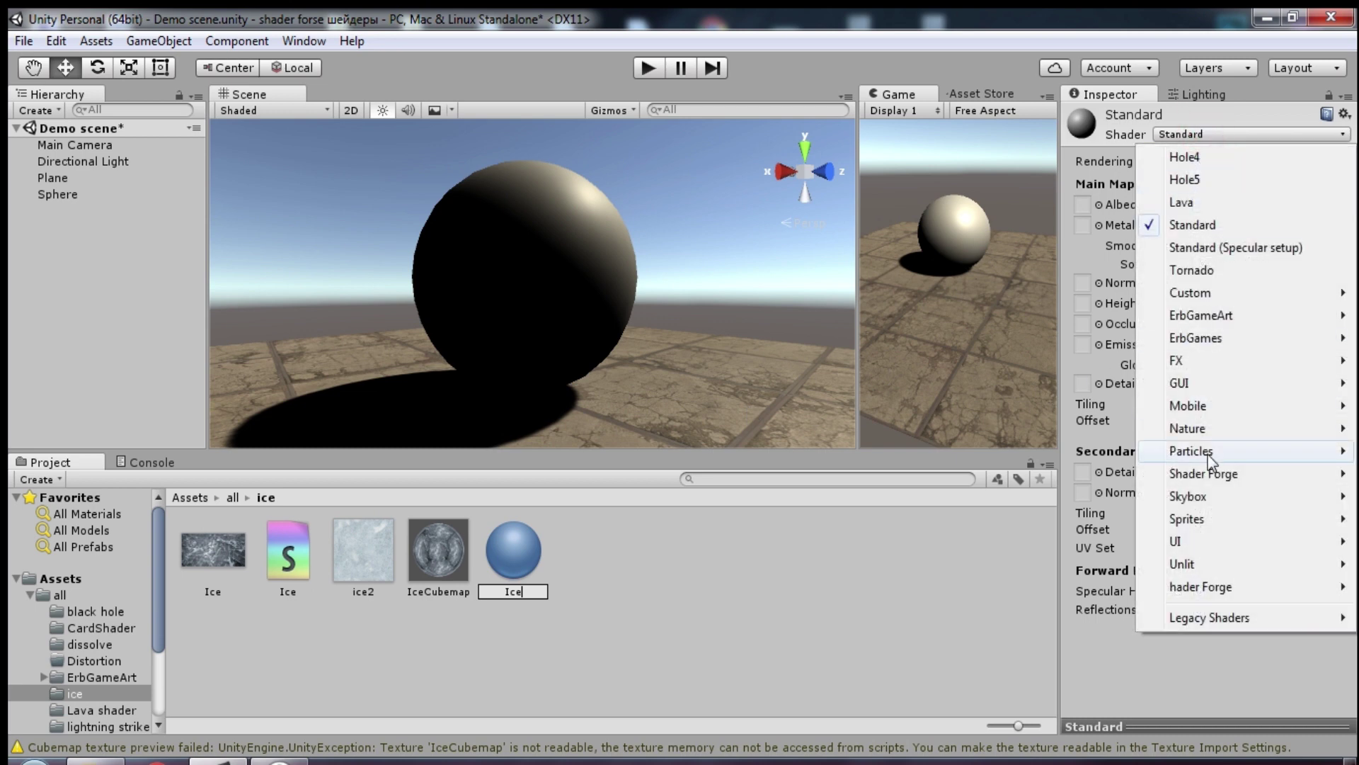
mouse_move(1204, 473)
left_click(967, 589)
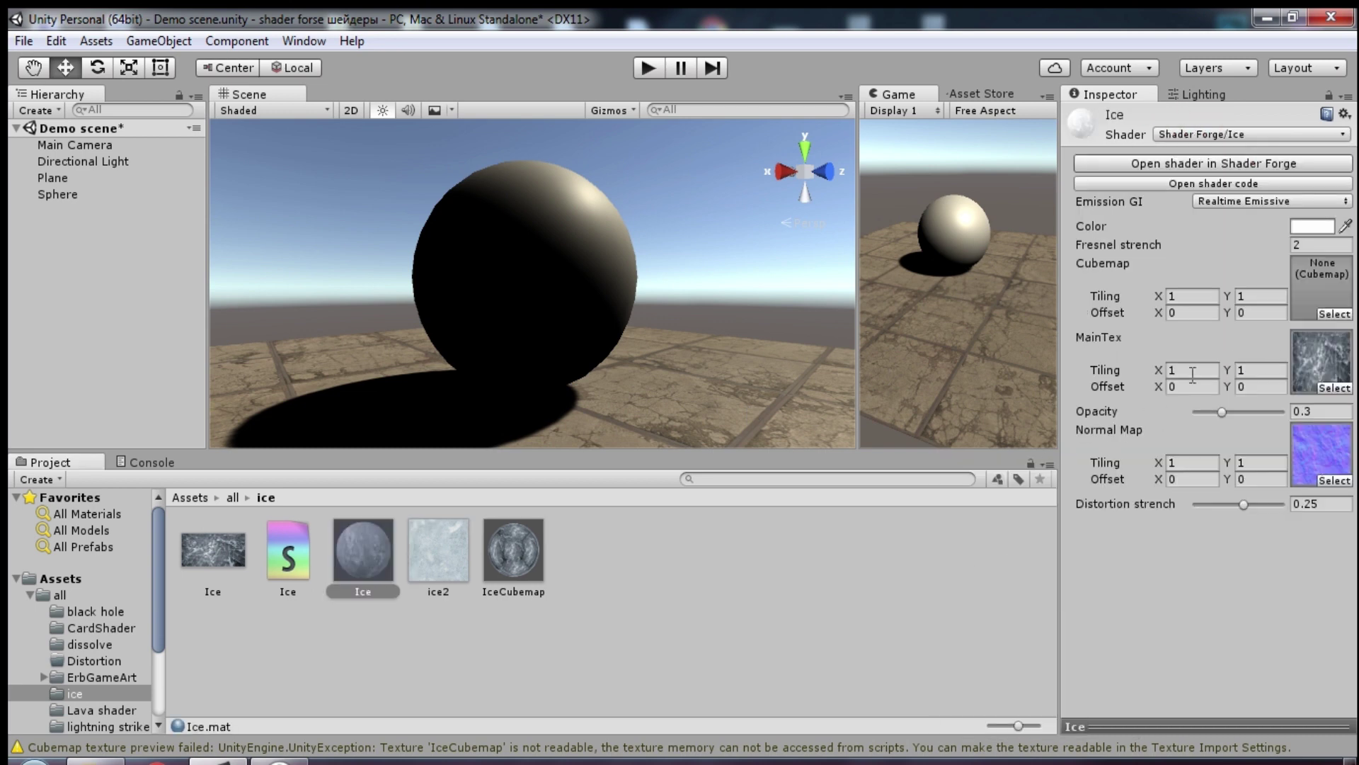
Step: Assign IceCubemap to the Ice material and apply the material to the sphere
left_click_drag(513, 550, 1311, 296)
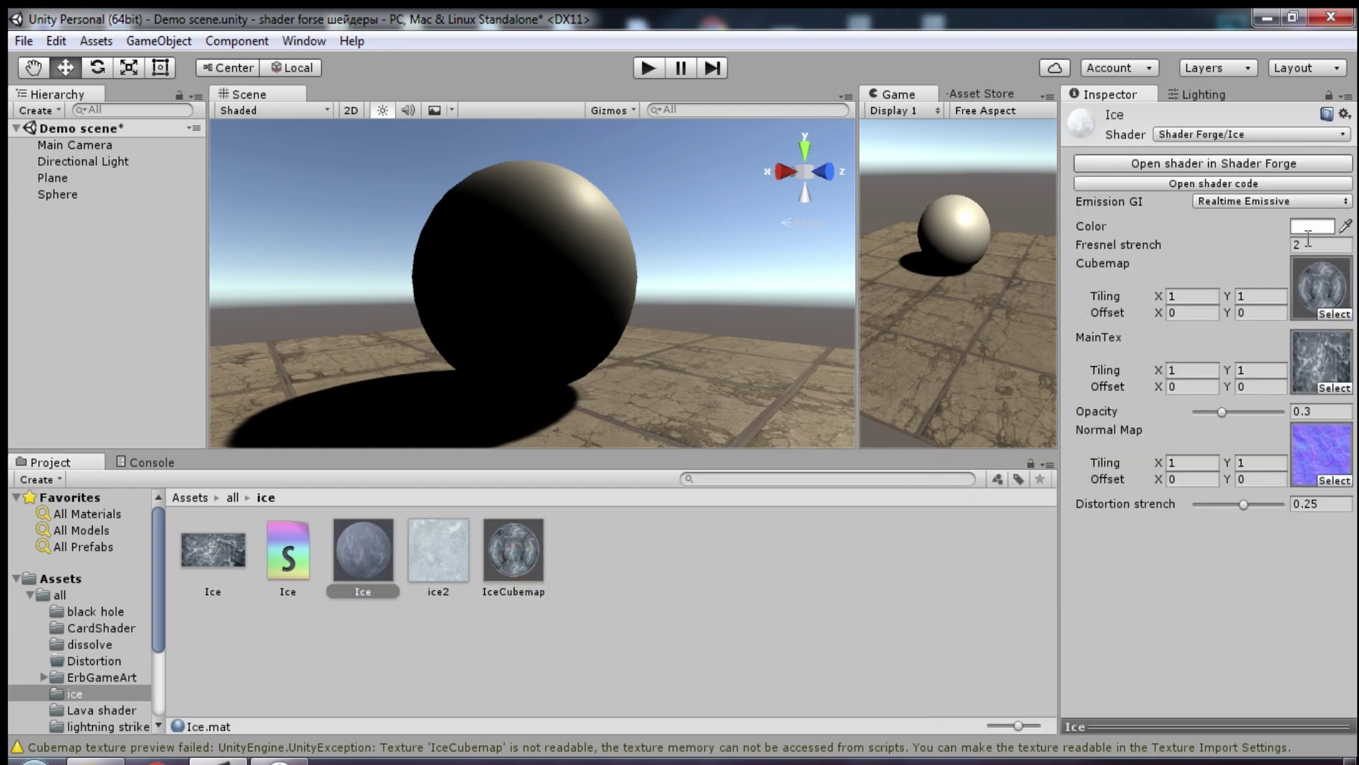
left_click(671, 584)
left_click_drag(362, 550, 532, 321)
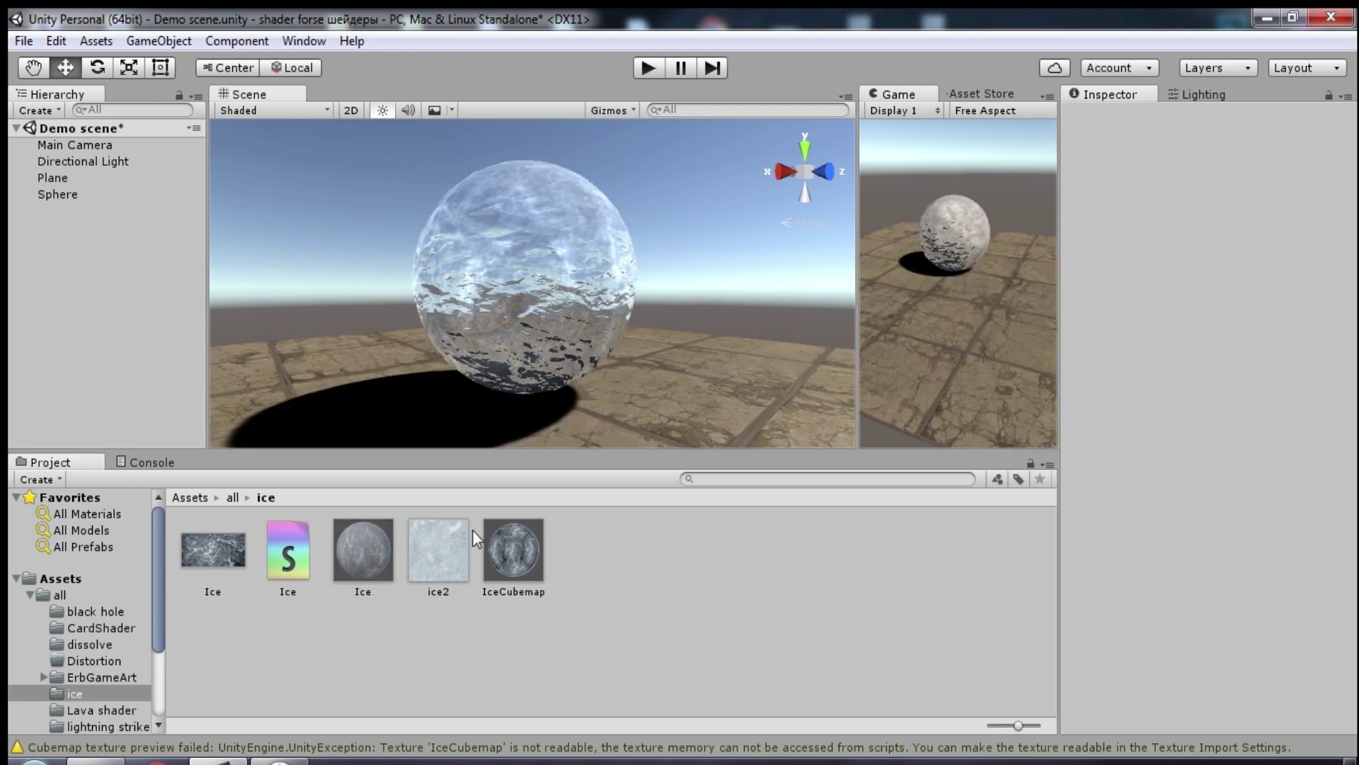
left_click(354, 561)
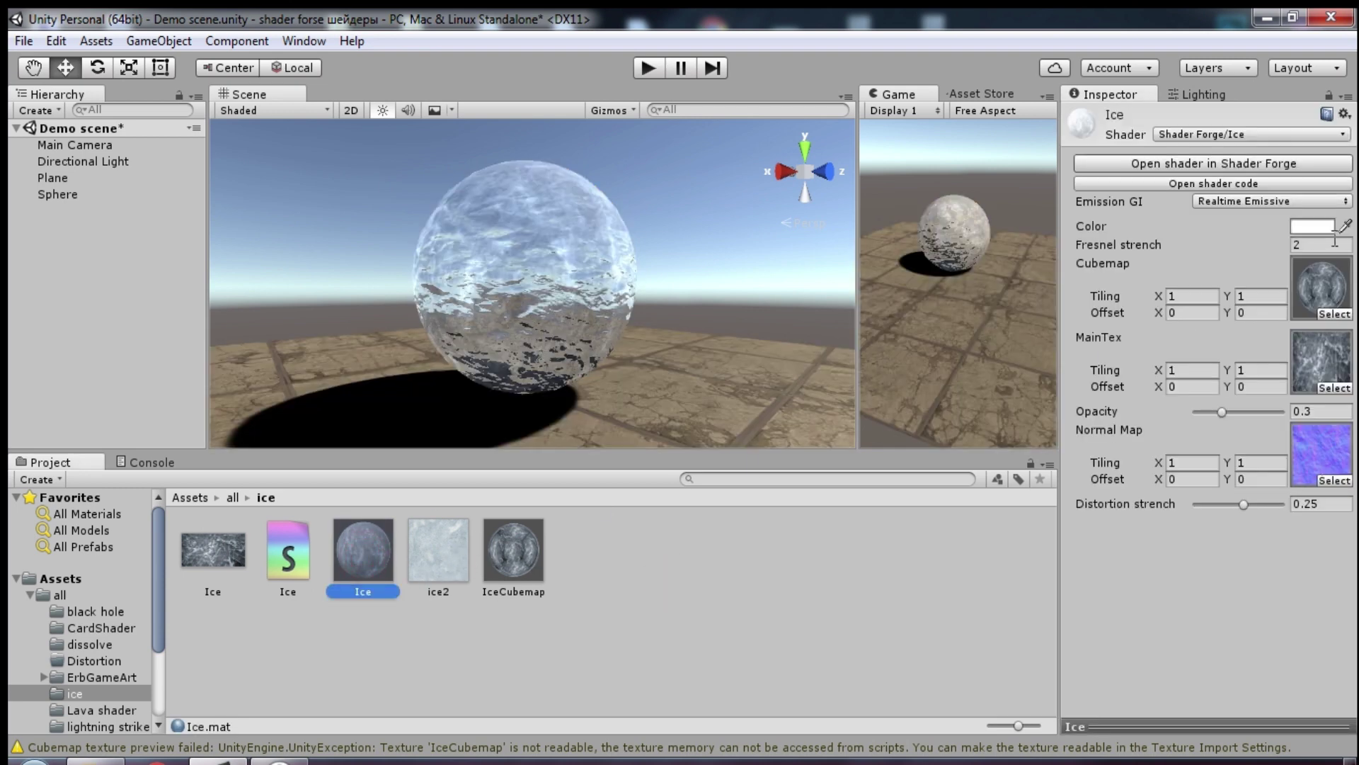
Step: Tint the Ice material light blue (99C4FF)
left_click(1313, 228)
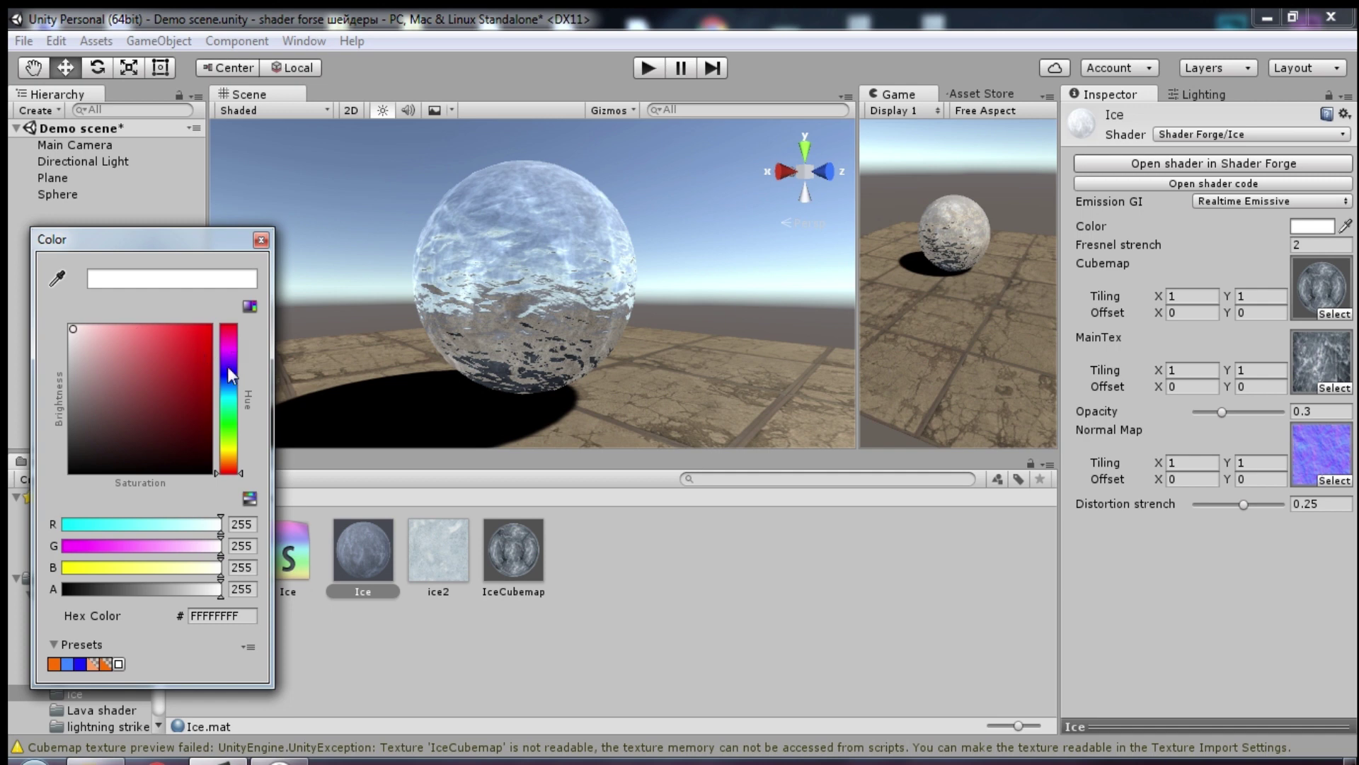
left_click_drag(230, 375, 229, 384)
left_click_drag(142, 331, 128, 322)
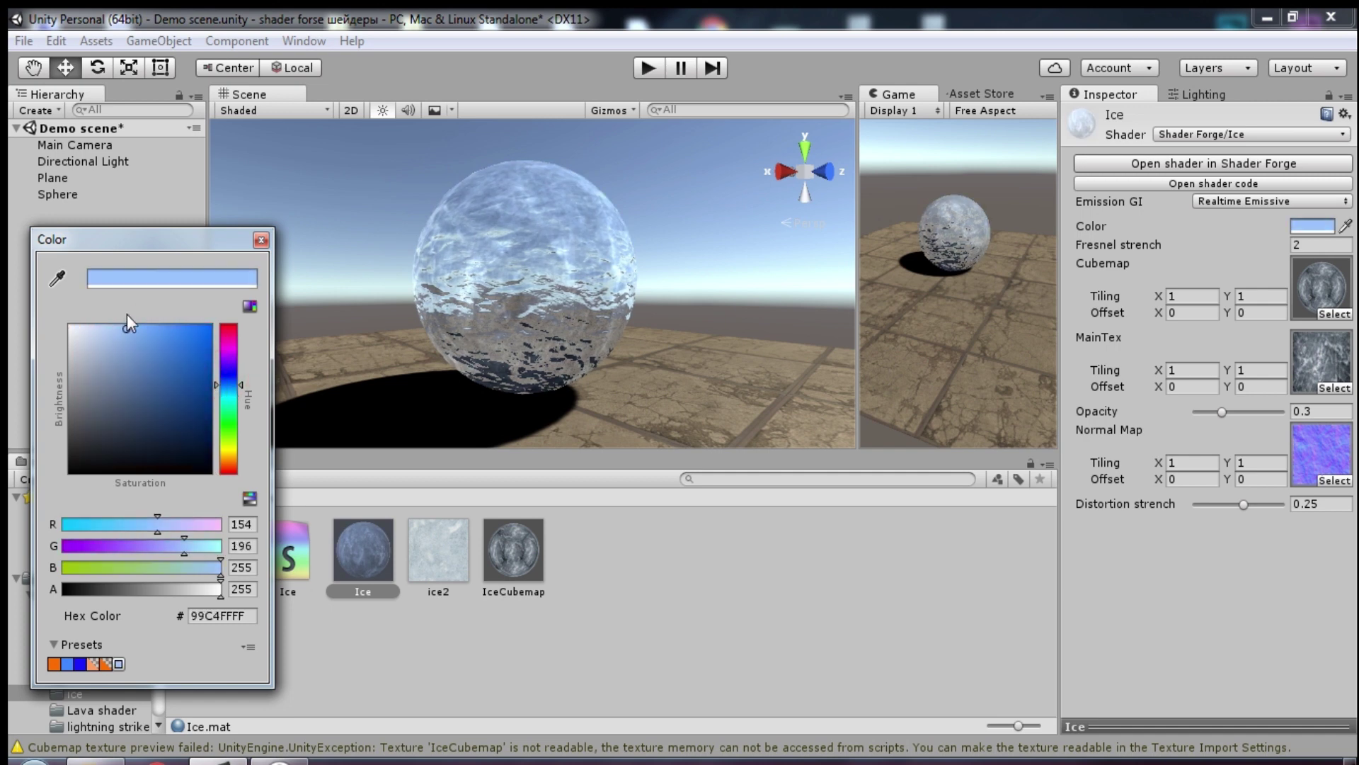
left_click(255, 237)
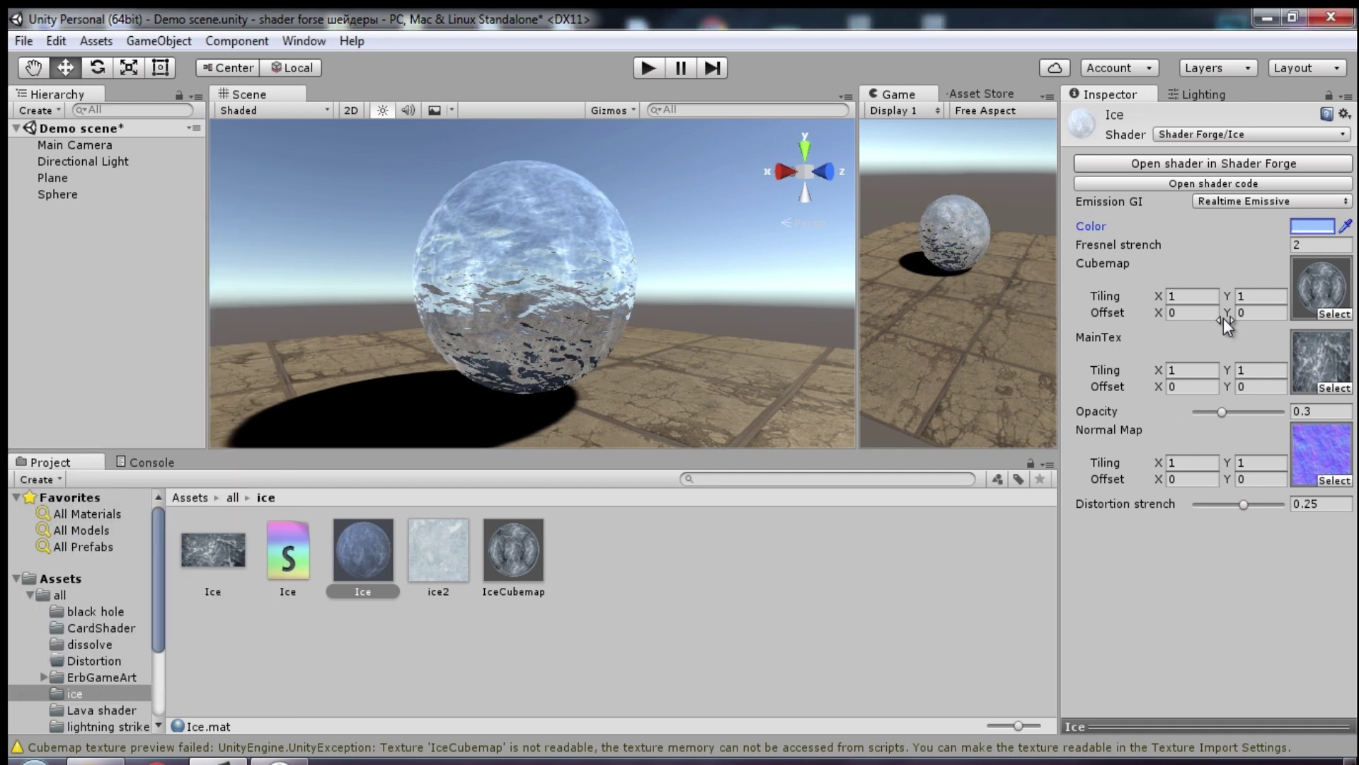
Step: Set the normal map tiling X and Y to 0.3
left_click(1196, 296)
left_click(1196, 463)
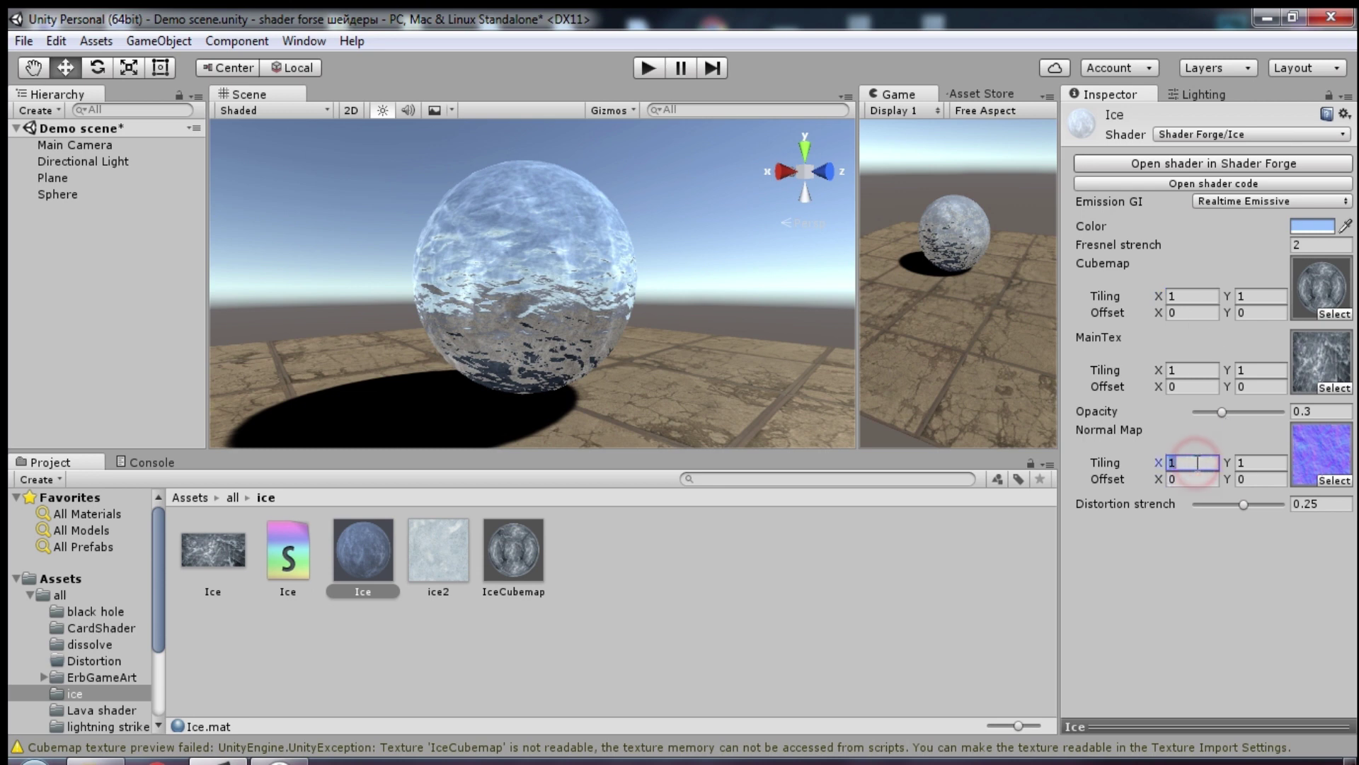
type("0.1")
key("Tab")
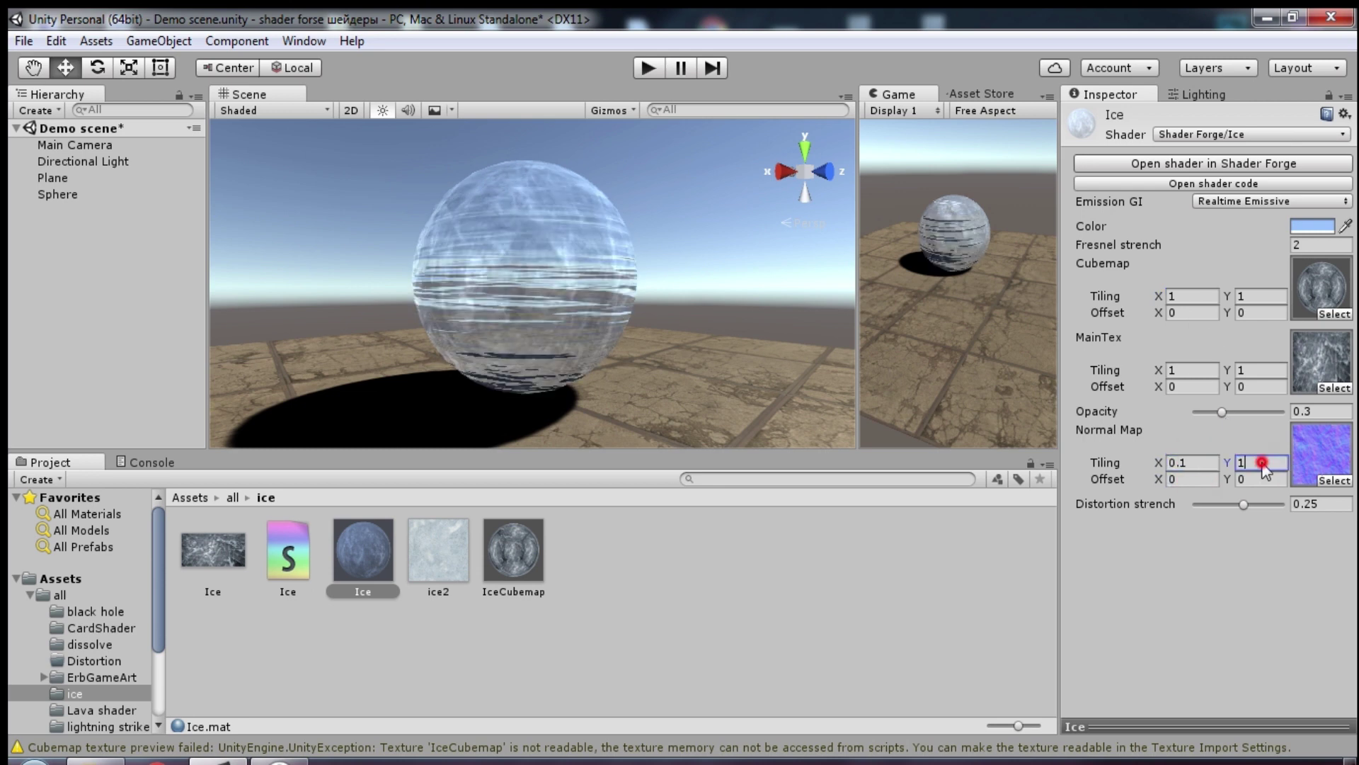
type("0.1")
left_click(1179, 462)
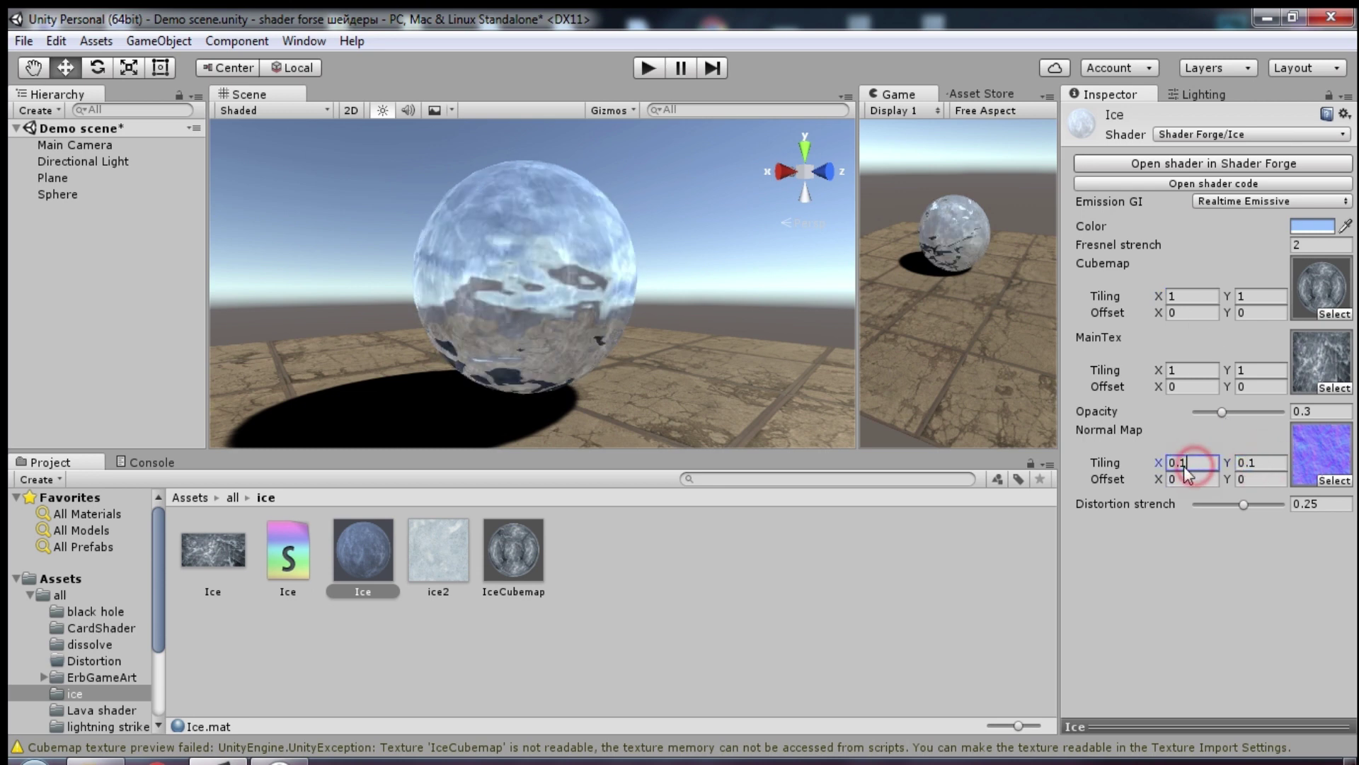
type("0.3")
left_click(1253, 462)
type("0.3")
left_click_drag(740, 391, 341, 303, "alt")
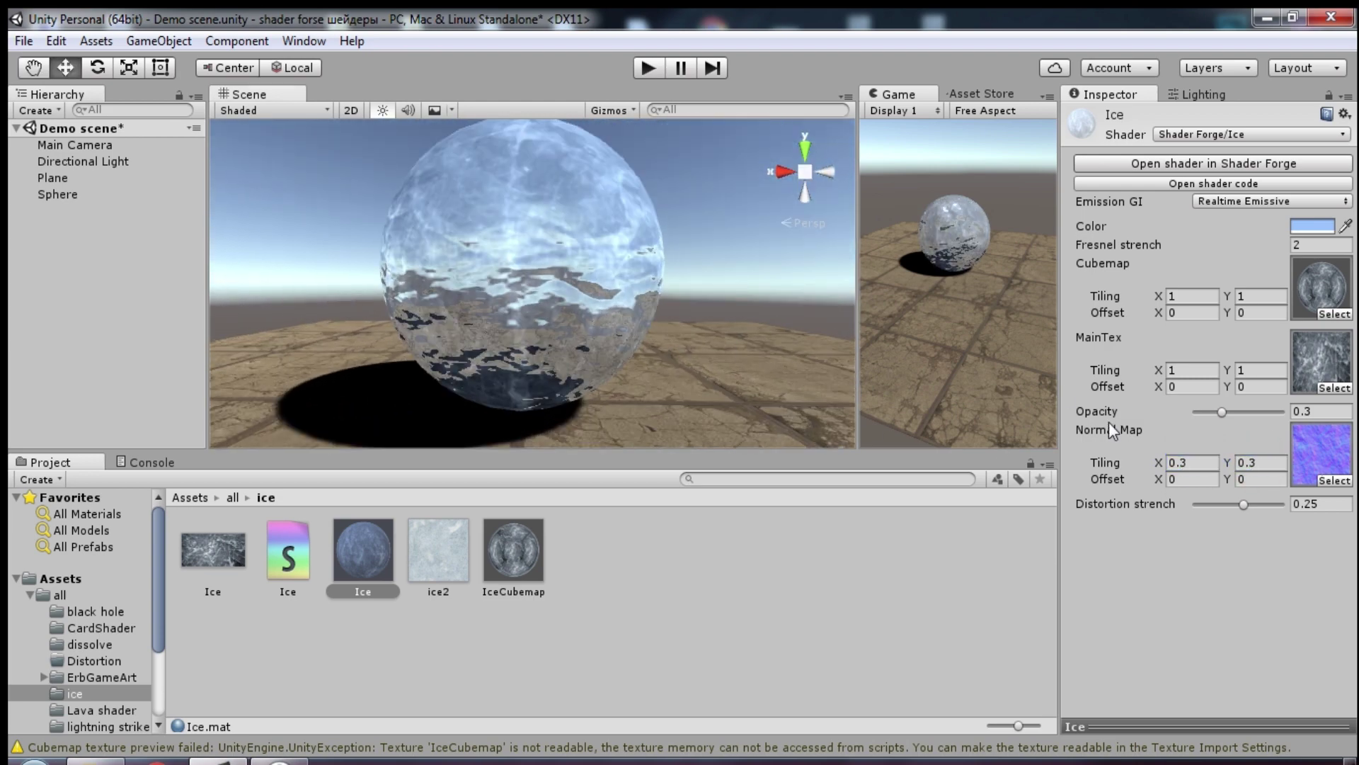
Step: Test the Distortion strench and Opacity sliders, leaving distortion at 0.25
left_click_drag(1243, 504, 1238, 507)
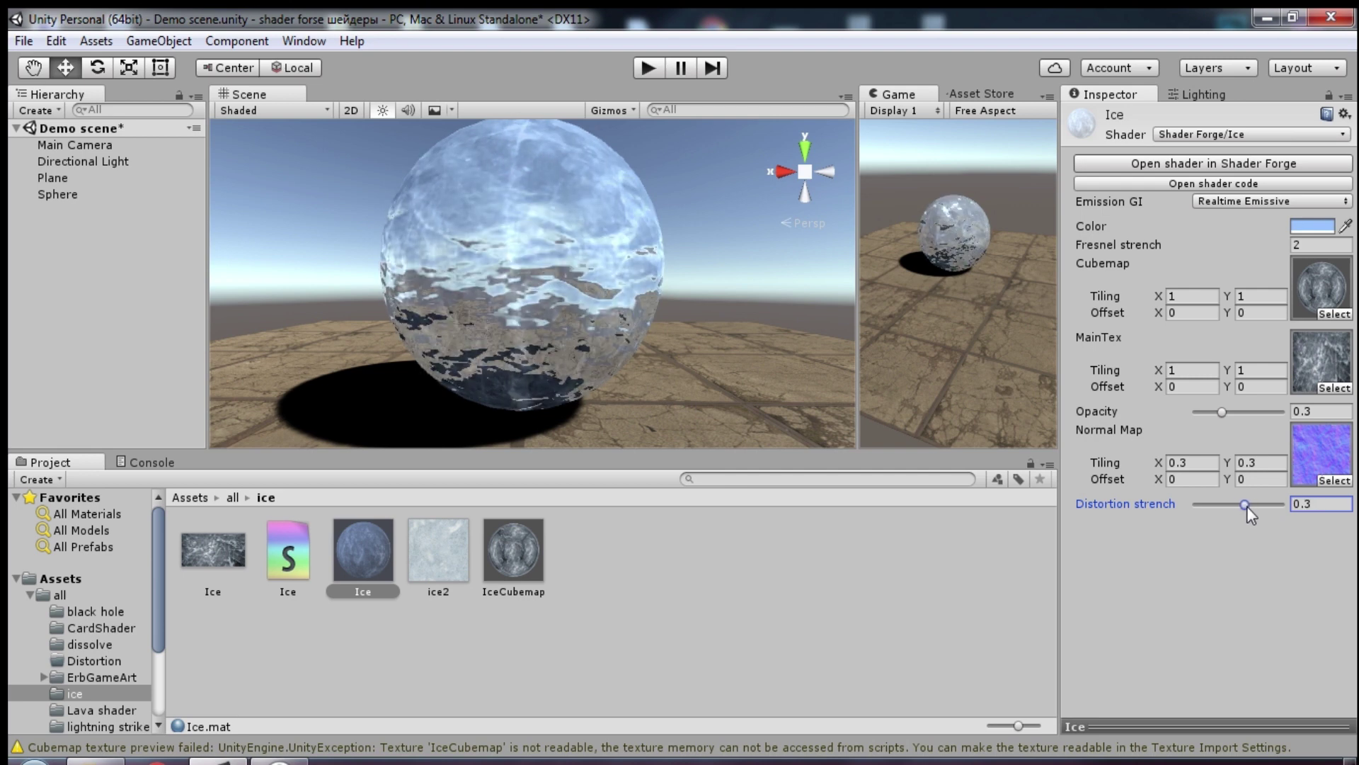
left_click_drag(1239, 506, 1243, 507)
mouse_move(1225, 413)
left_mouse_down()
mouse_move(1253, 421)
mouse_move(1246, 429)
left_mouse_up()
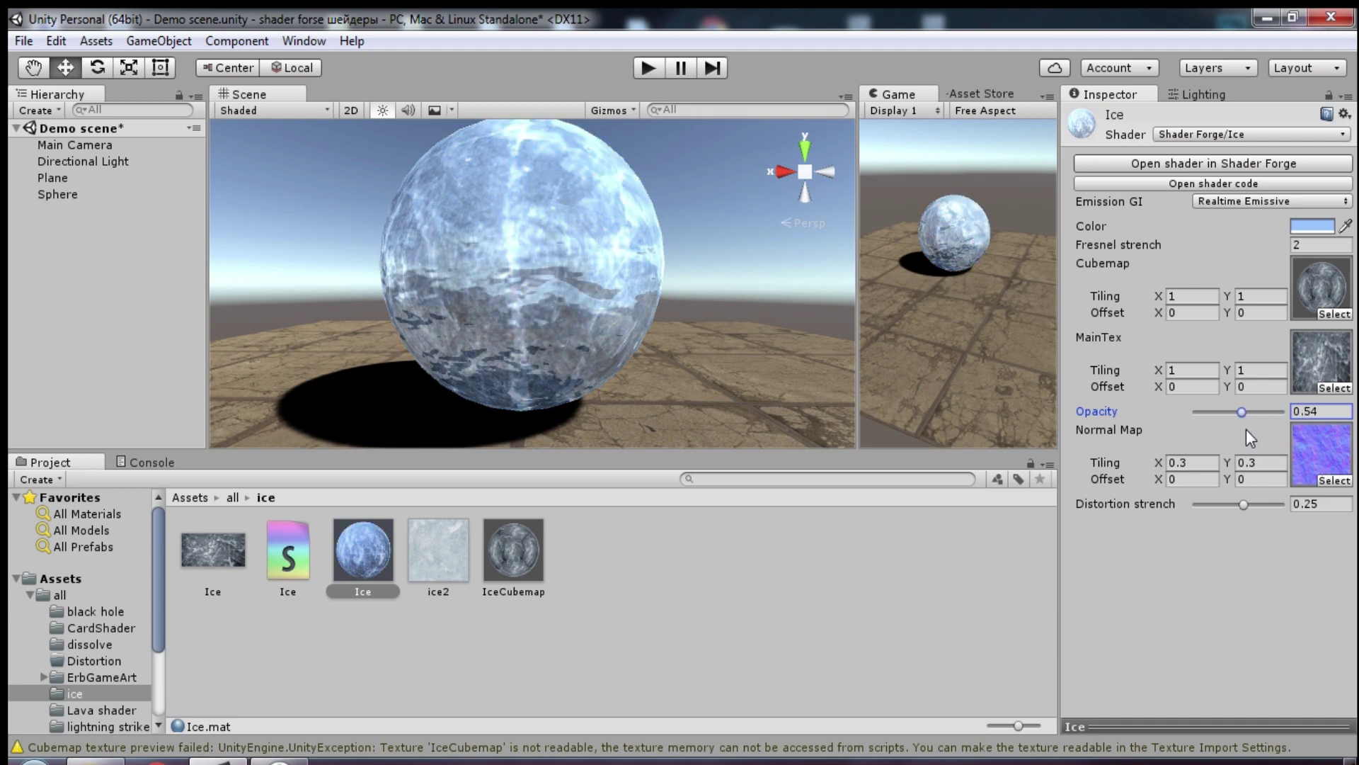
left_click_drag(695, 291, 935, 347, "alt")
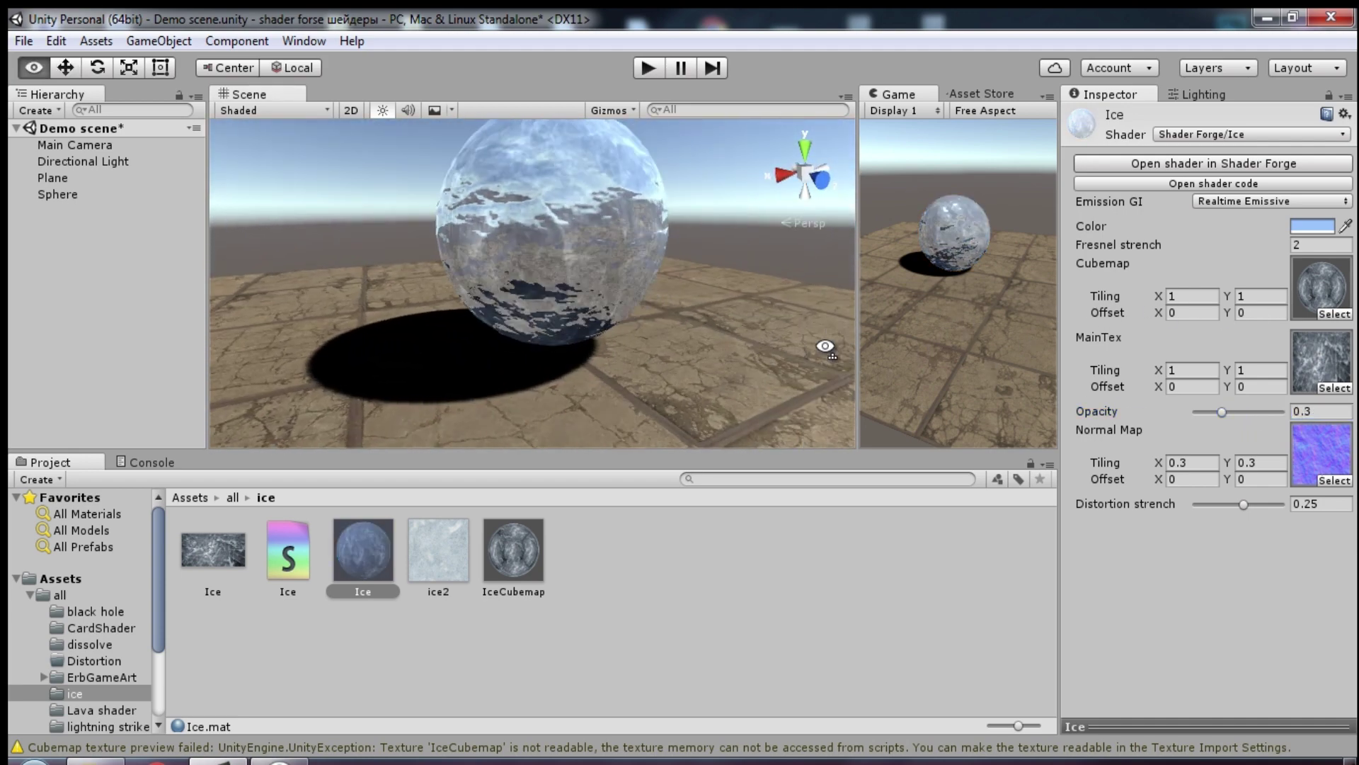
Step: Recentre the ice sphere and maximize the Scene view to fill the Unity window
mouse_move(934, 347)
left_mouse_down("alt")
mouse_move(778, 213)
mouse_move(1267, 253)
mouse_move(1284, 228)
left_mouse_up("alt")
left_click(844, 97)
left_click(896, 119)
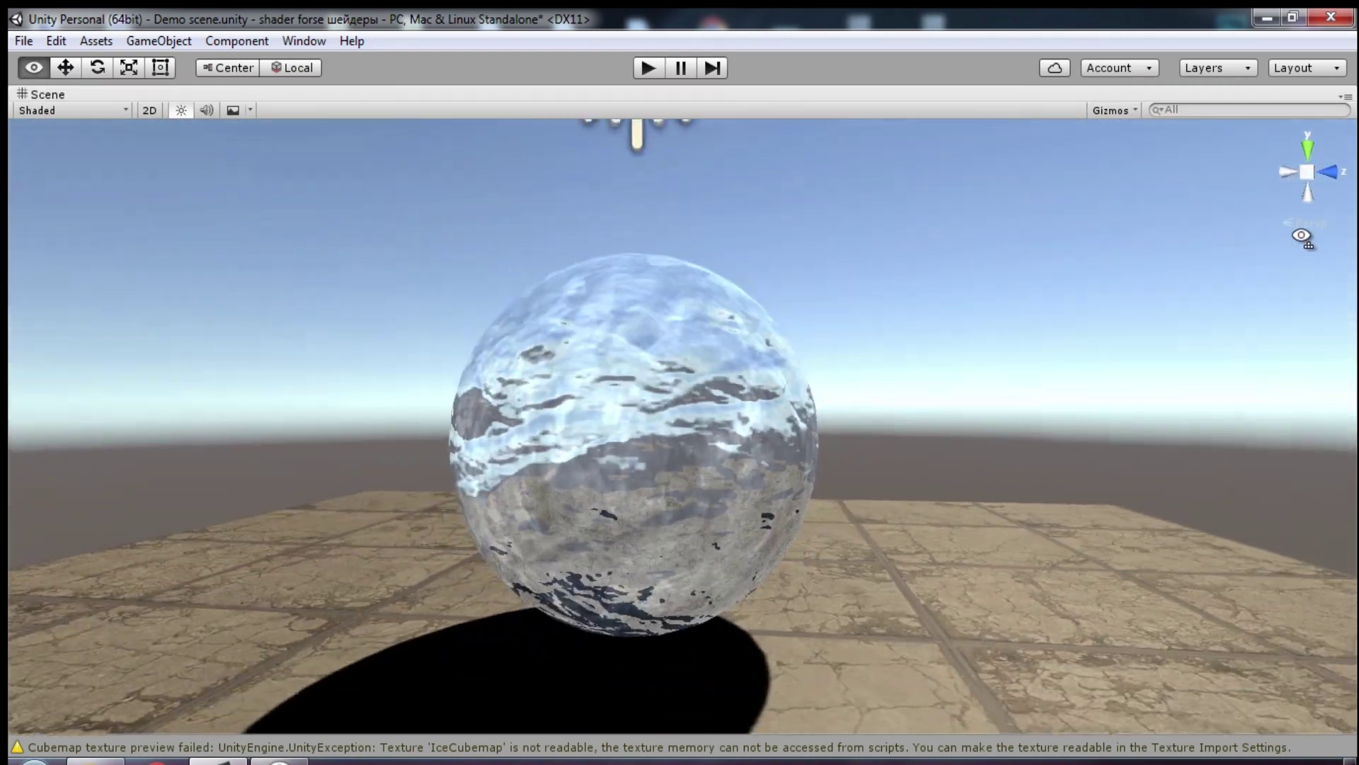